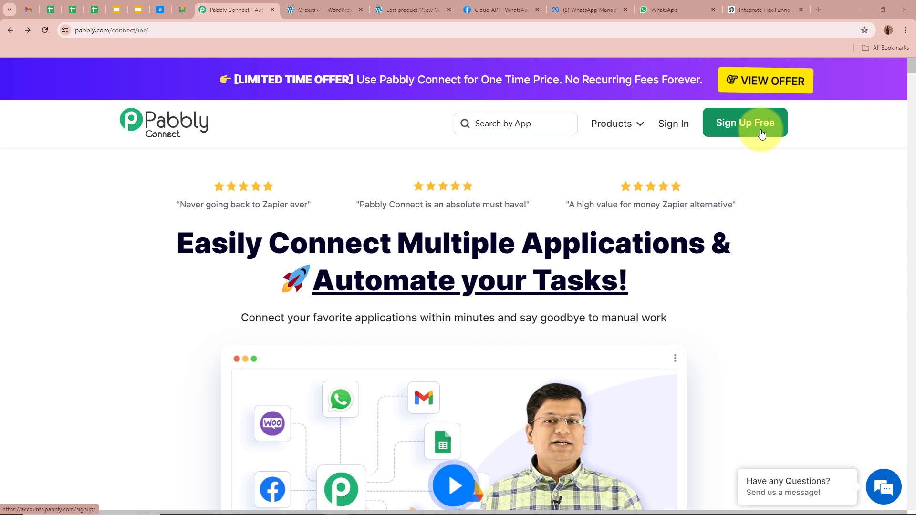
# Sign in to Pabbly and launch Pabbly Connect from the All Pabbly Apps list
pyautogui.click(683, 128)
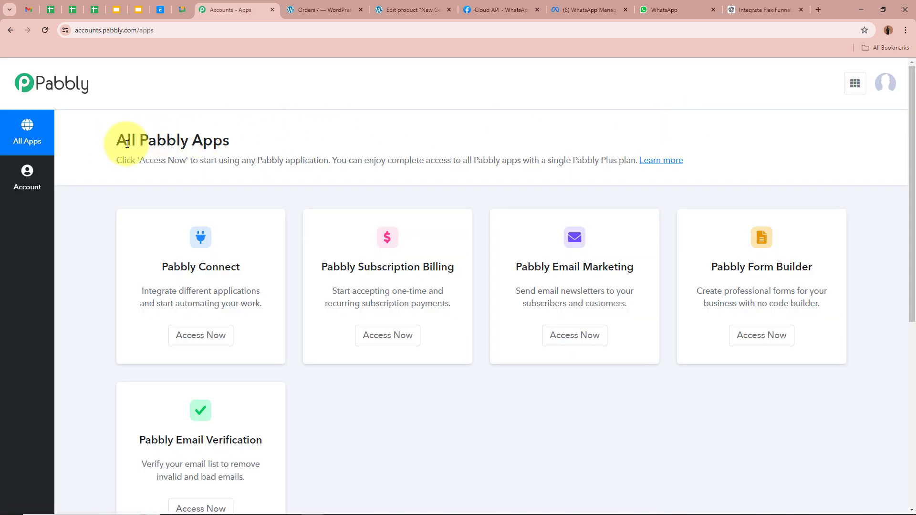
pyautogui.moveTo(114, 141); pyautogui.dragTo(378, 135)
pyautogui.click(380, 135)
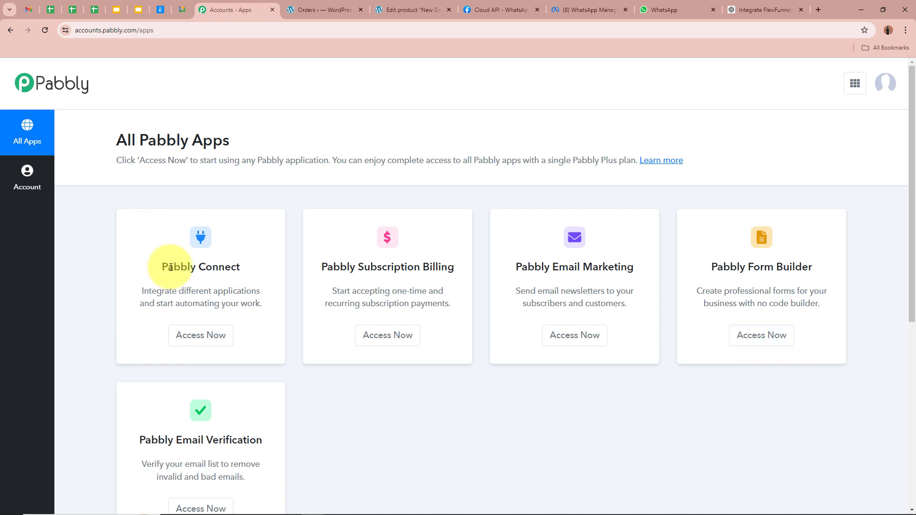
pyautogui.click(198, 331)
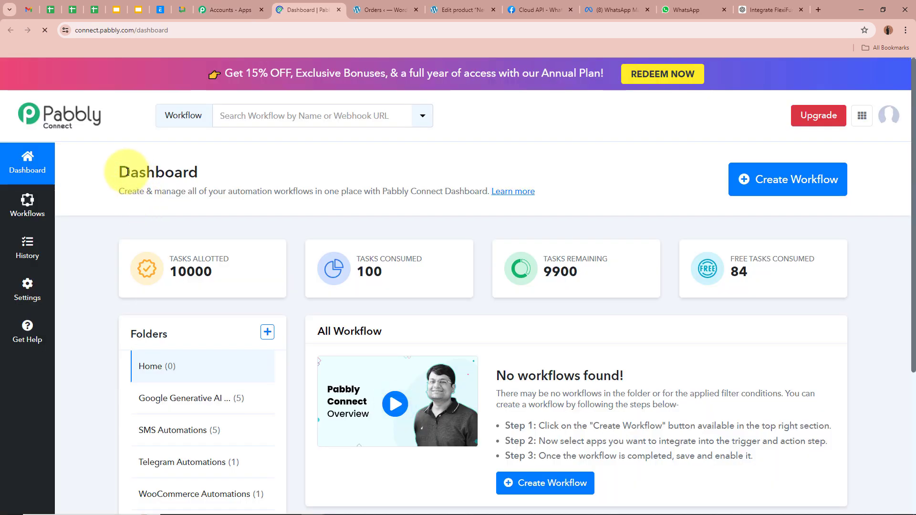
pyautogui.moveTo(120, 169); pyautogui.dragTo(282, 165)
pyautogui.click(282, 165)
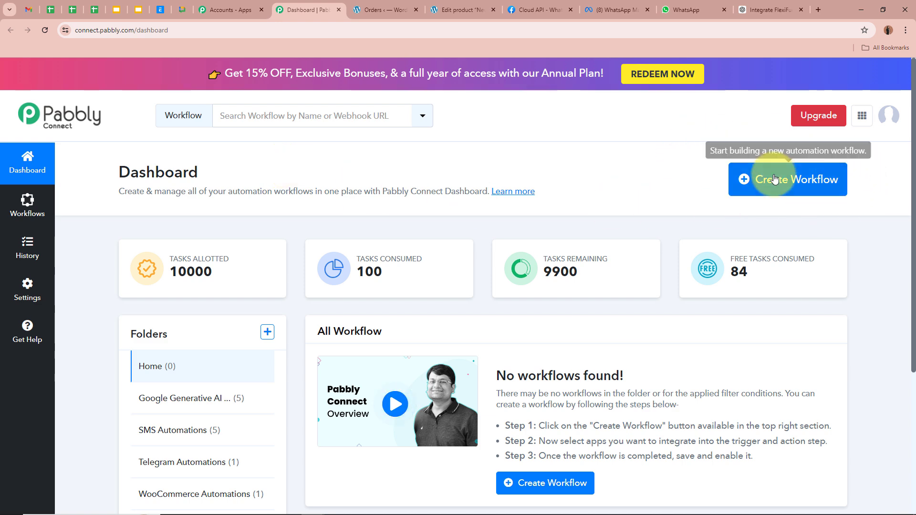
# Create the workflow 'Send WhatsApp Notifications for WooCommerce Orders', filed under WooCommerce Automations
pyautogui.click(751, 179)
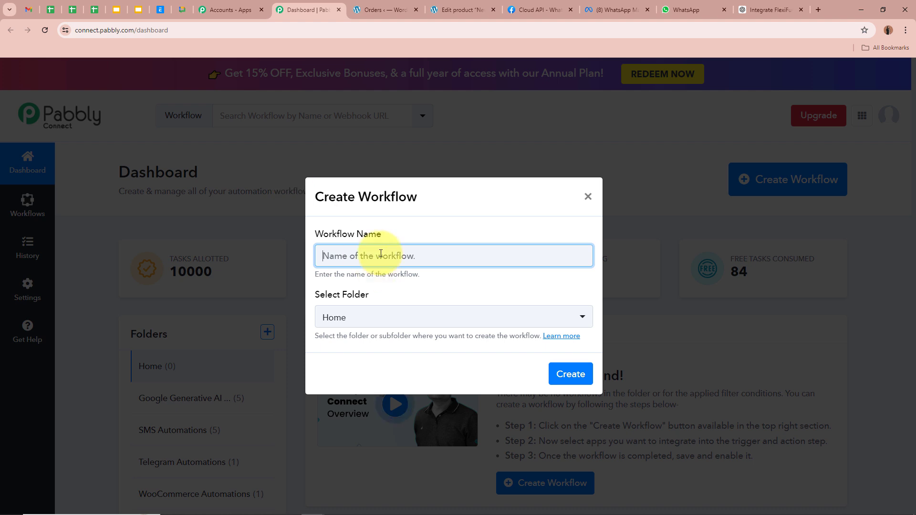
pyautogui.click(366, 255)
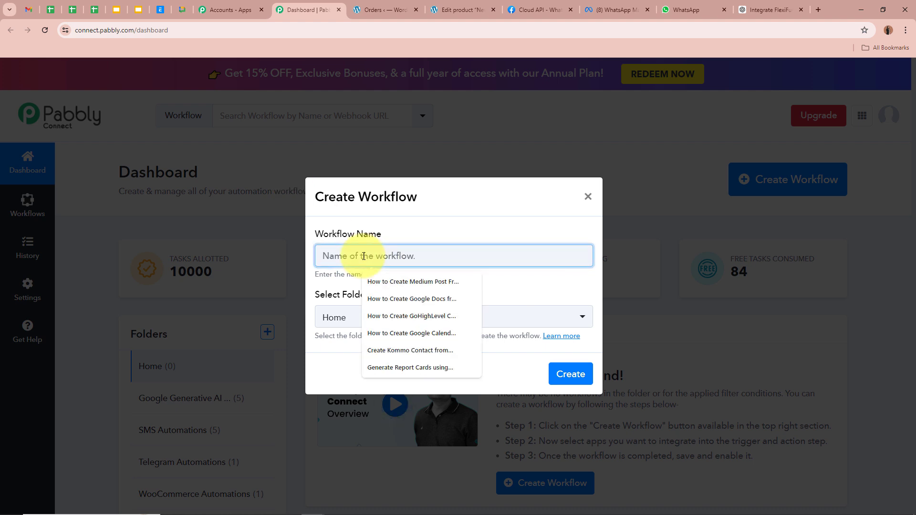
pyautogui.write('Send WhatsApp Notifications for WooCommerce Orders')
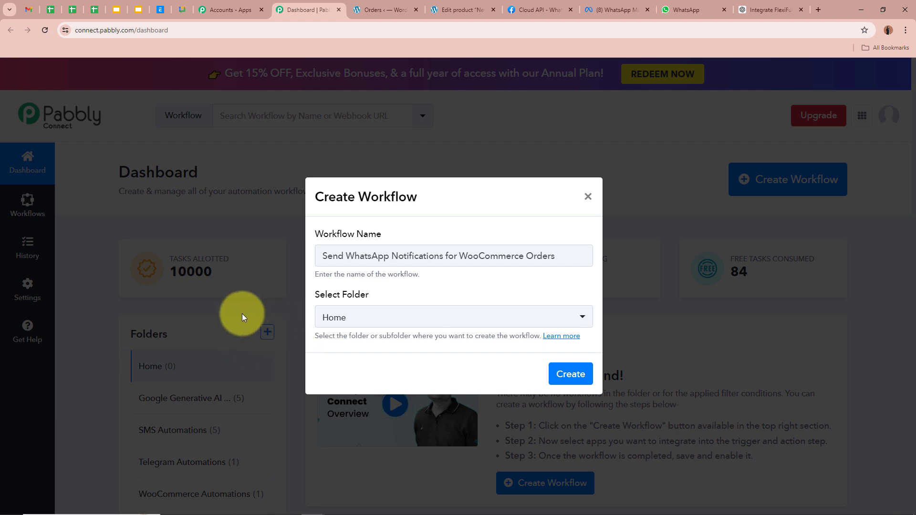
pyautogui.click(405, 316)
pyautogui.click(391, 458)
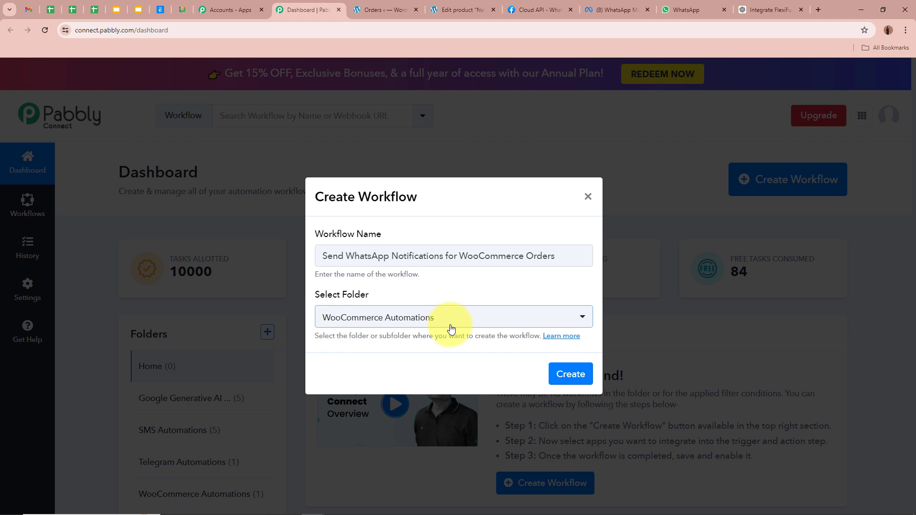
pyautogui.click(564, 377)
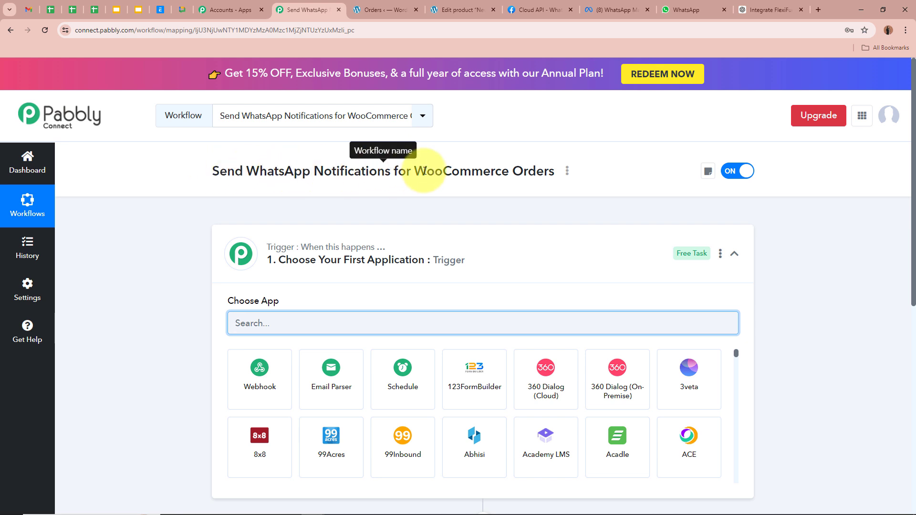
# Search 'WooComm', pick WooCommerce as the trigger app, and choose the New Order Created event
pyautogui.click(543, 262)
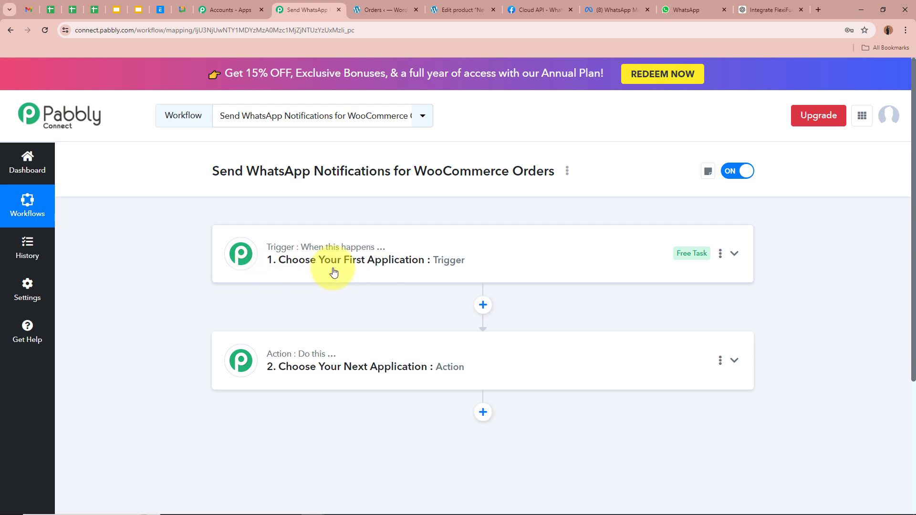
pyautogui.moveTo(304, 362)
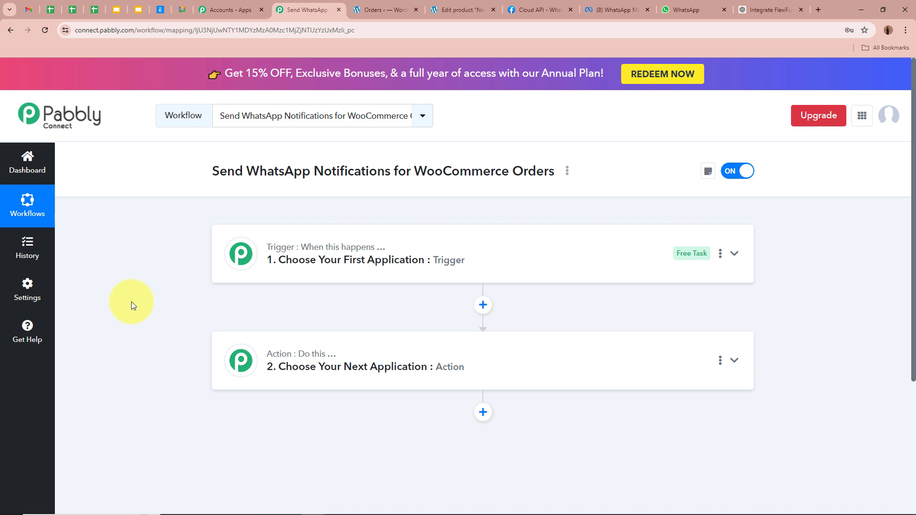
pyautogui.click(734, 254)
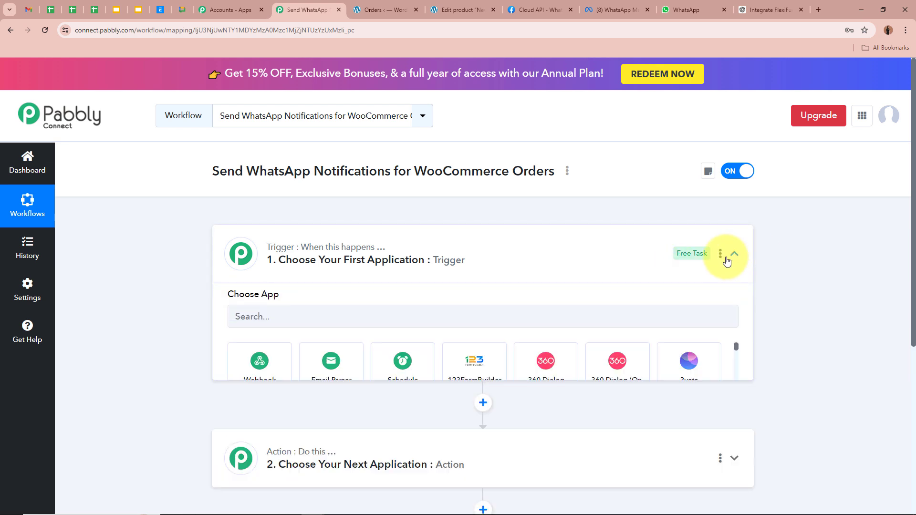
pyautogui.click(351, 318)
pyautogui.write('W')
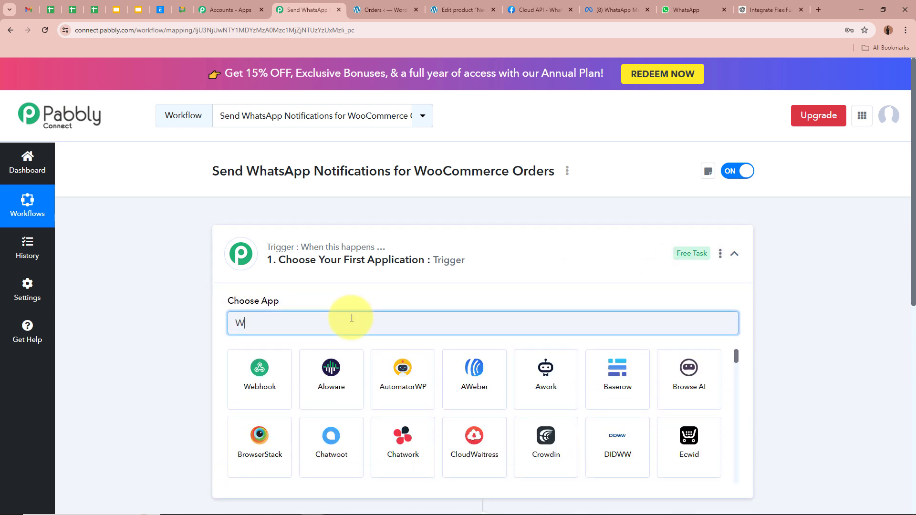
pyautogui.write('ooComm')
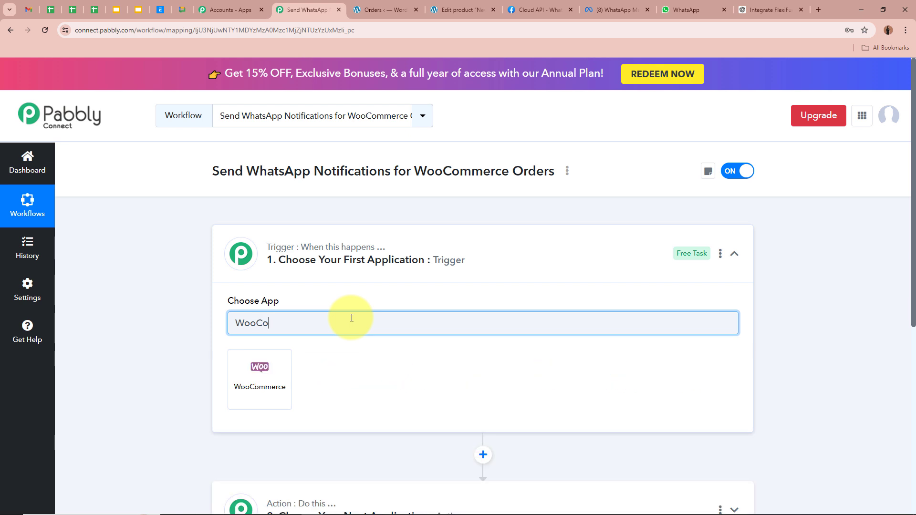
pyautogui.click(248, 378)
pyautogui.click(307, 379)
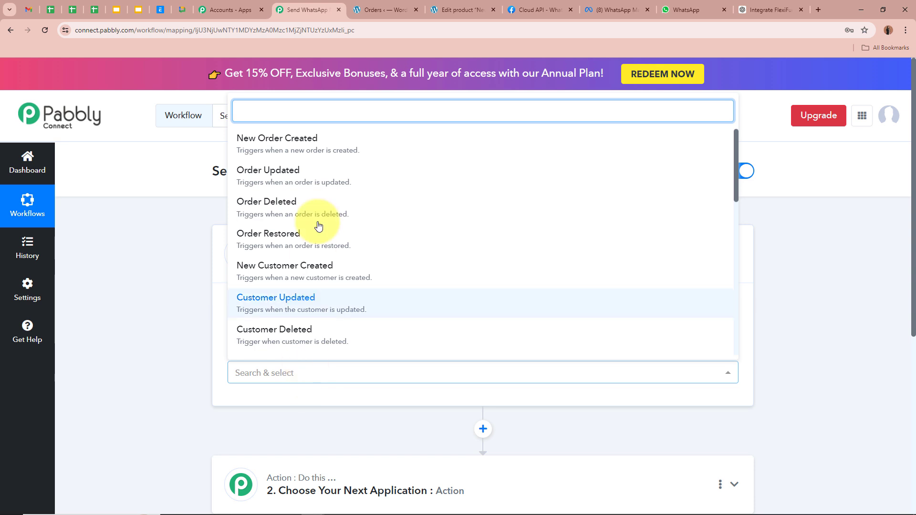
pyautogui.click(327, 154)
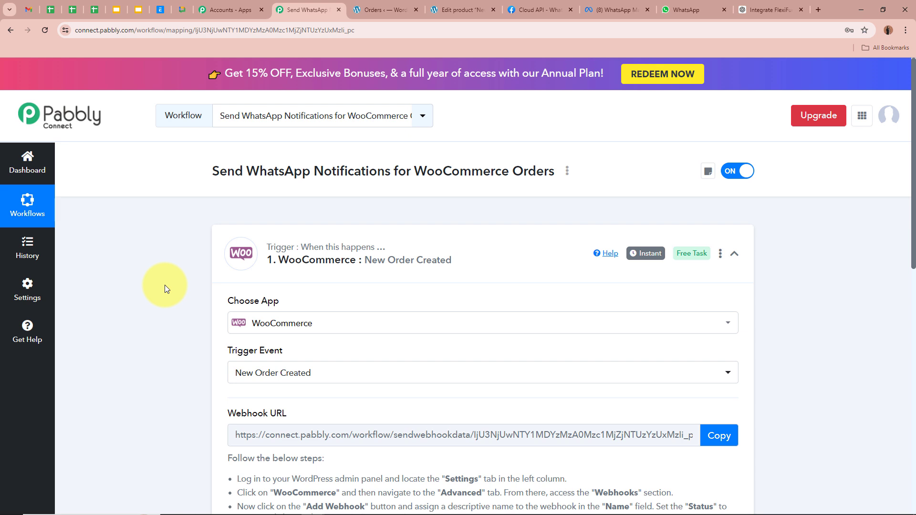
# Copy the WooCommerce trigger's webhook URL and switch to the WordPress admin tab
pyautogui.scroll(-2, 164, 285)
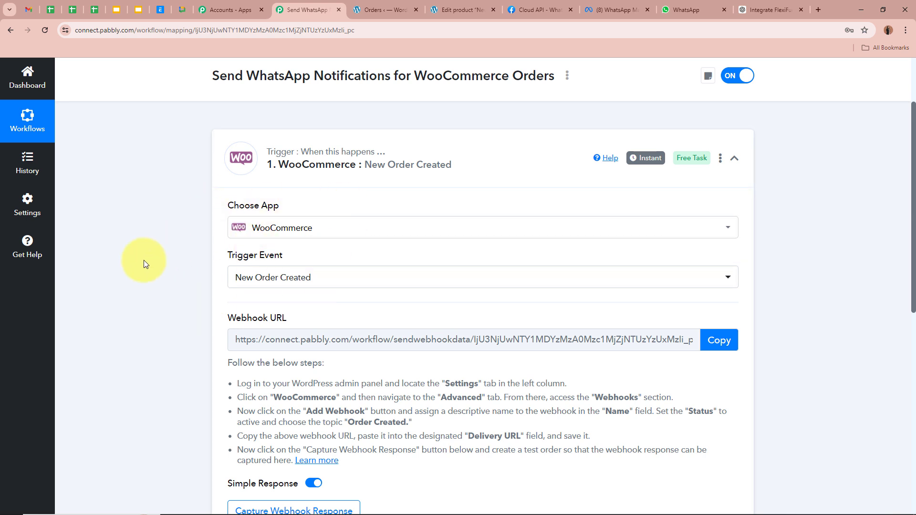
pyautogui.scroll(-1, 144, 259)
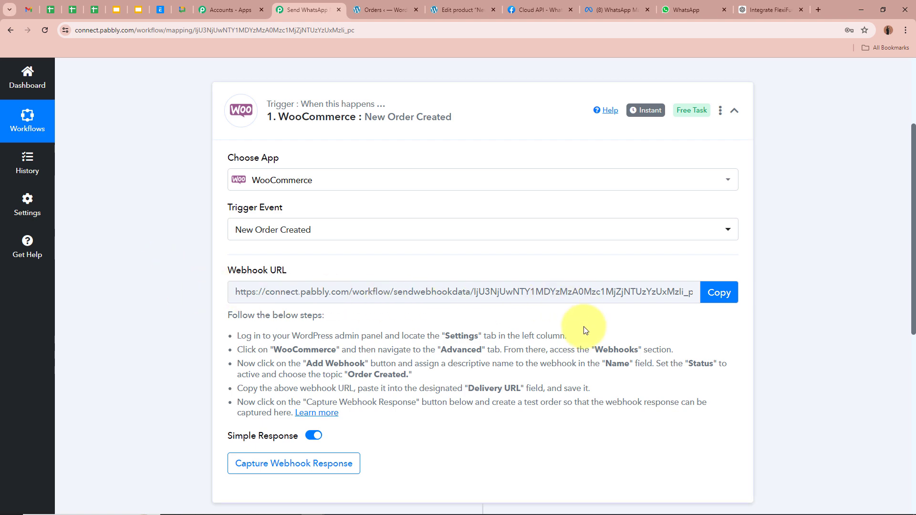
pyautogui.click(733, 299)
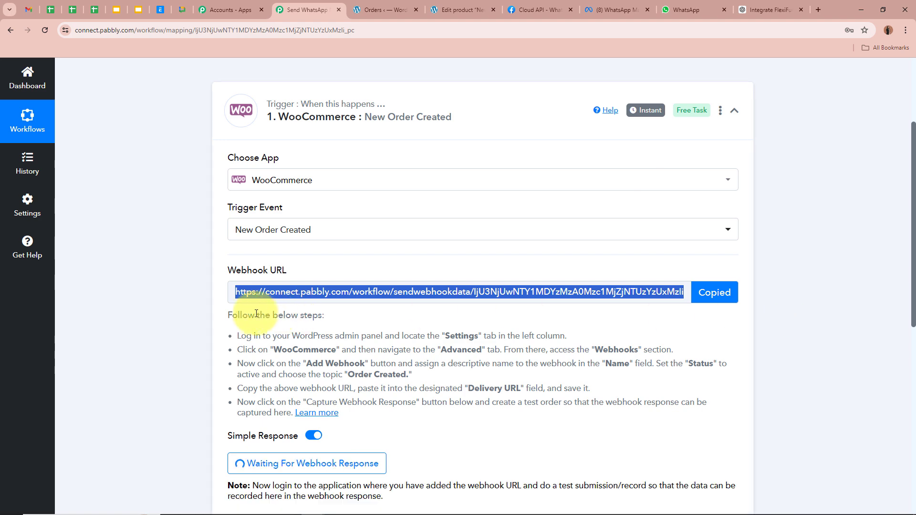
pyautogui.moveTo(229, 314); pyautogui.dragTo(394, 413)
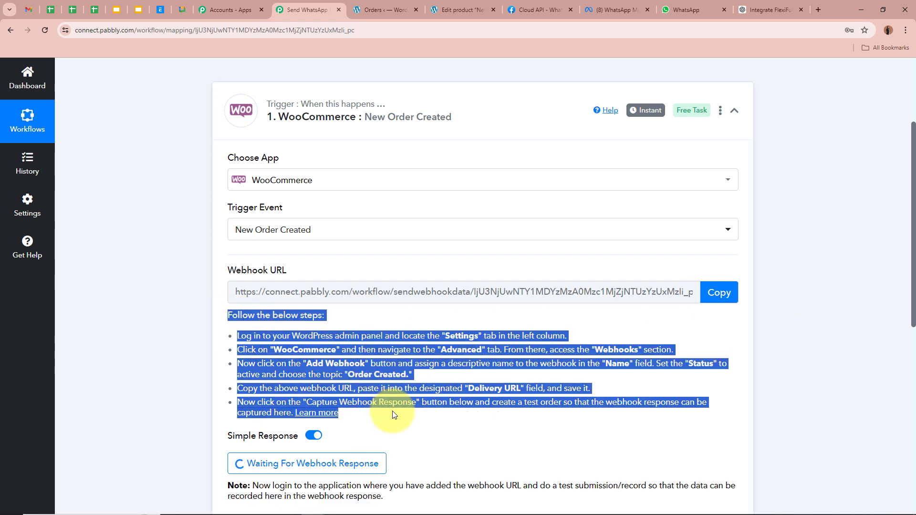
pyautogui.click(389, 371)
pyautogui.scroll(3, 197, 324)
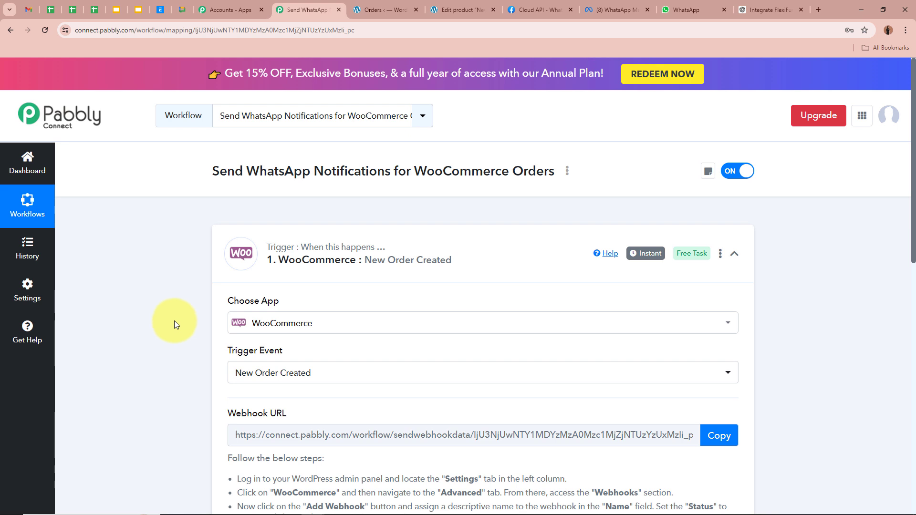
pyautogui.click(382, 9)
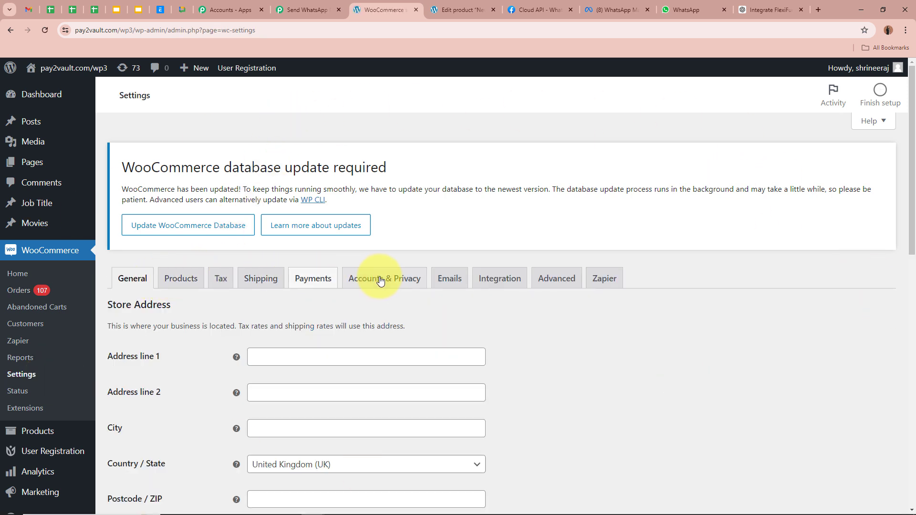
# Go to WooCommerce Advanced settings, open Webhooks, and start a new webhook
pyautogui.click(546, 281)
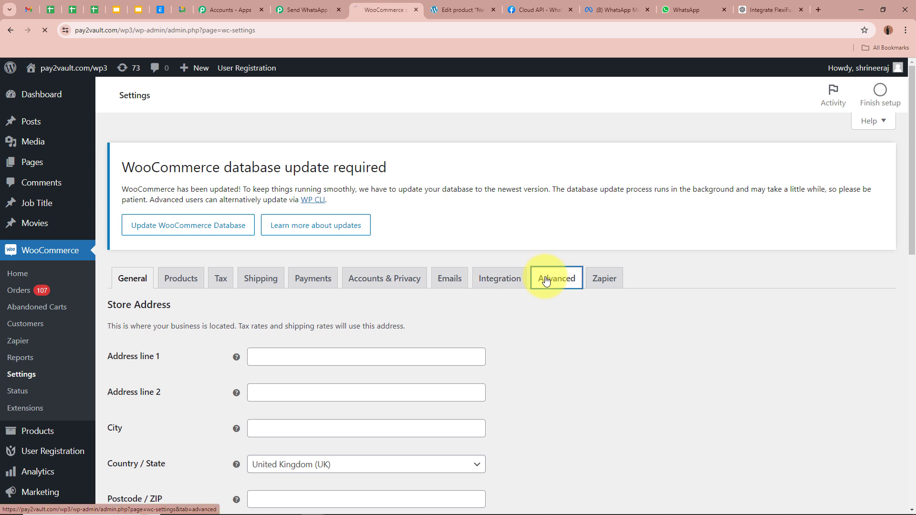
pyautogui.scroll(-2, 881, 316)
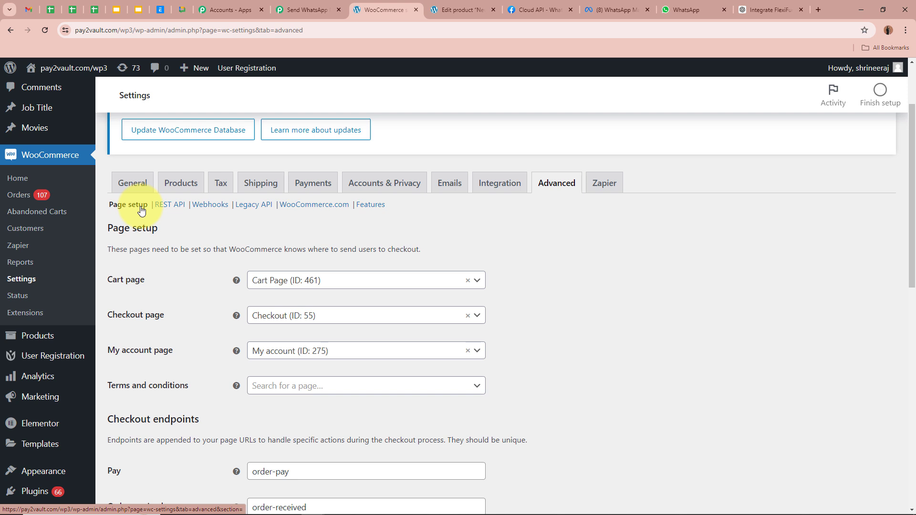
pyautogui.click(206, 206)
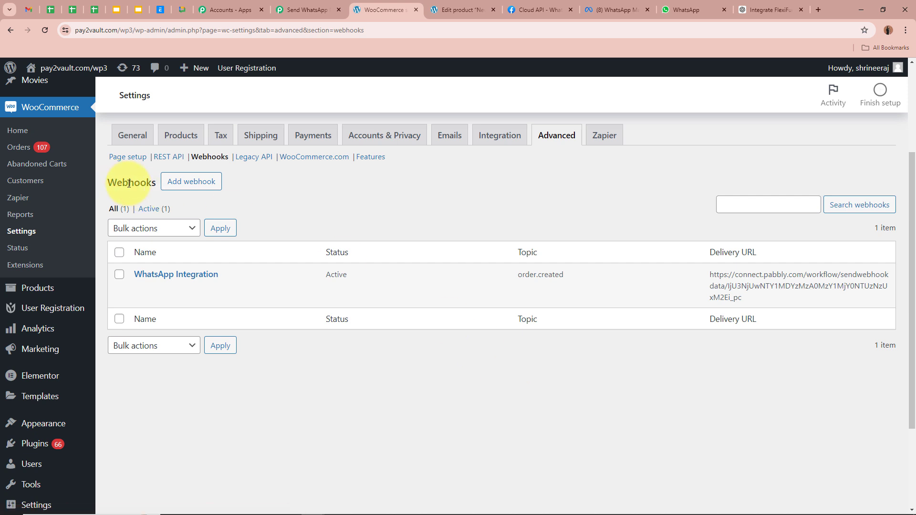
pyautogui.click(191, 182)
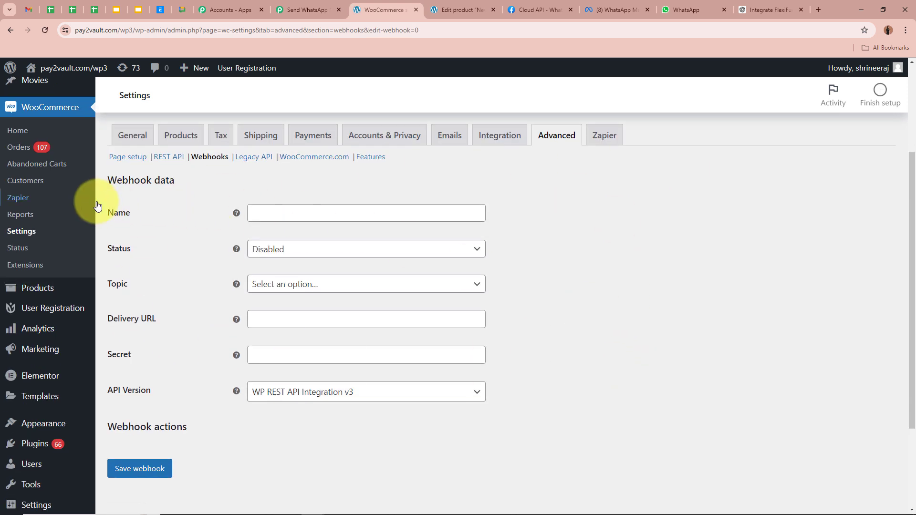
# Name the webhook 'WooCommerce Order', set status Active and topic Order created
pyautogui.click(331, 210)
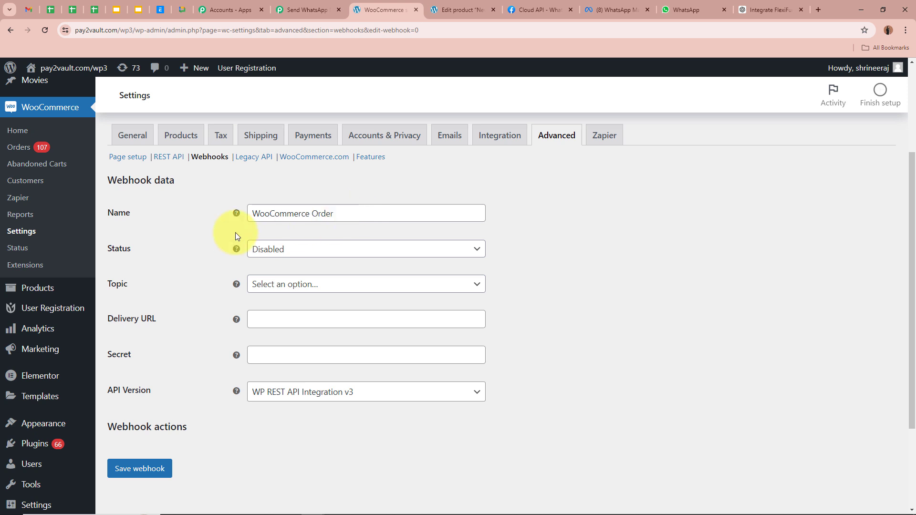
pyautogui.click(286, 249)
pyautogui.click(335, 272)
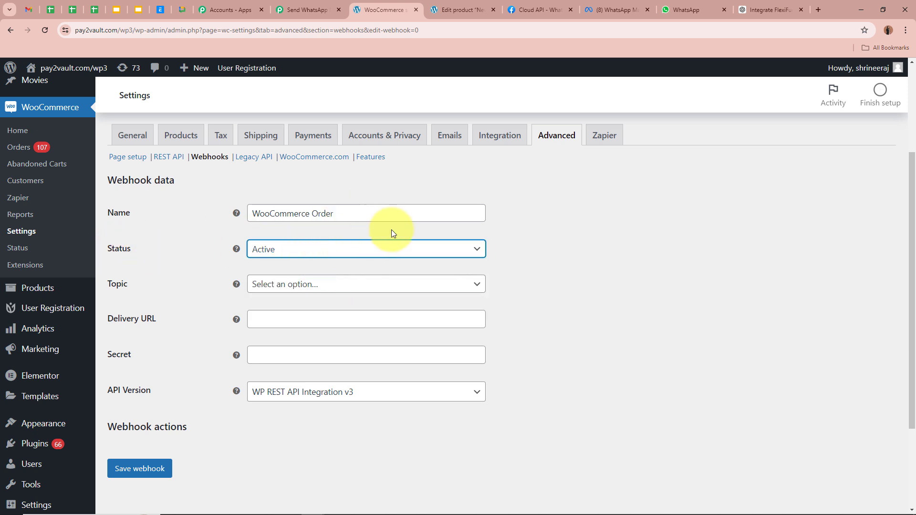
pyautogui.scroll(-1, 410, 228)
pyautogui.click(283, 240)
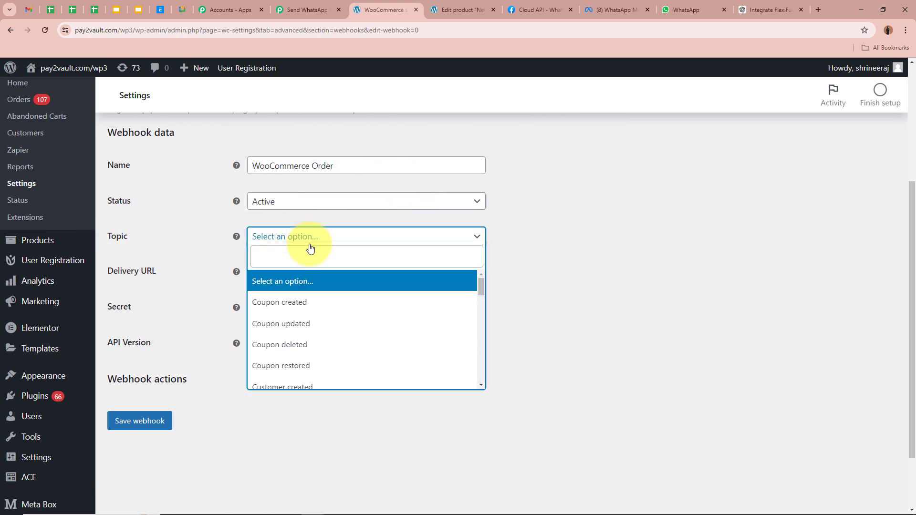
pyautogui.scroll(-3, 315, 313)
pyautogui.click(306, 309)
pyautogui.click(539, 267)
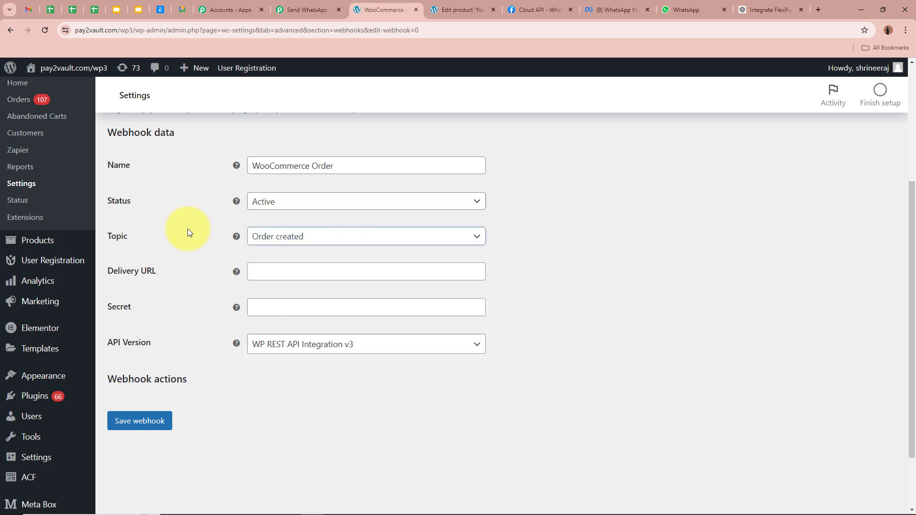
# Paste the Pabbly URL as delivery URL, enter a secret, keep API v3, and save
pyautogui.click(298, 269)
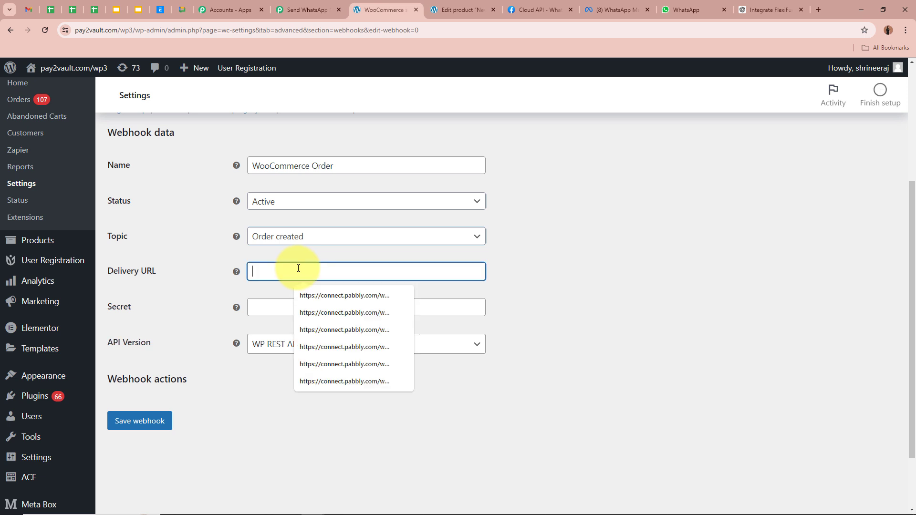
pyautogui.hotkey('ctrl', 'v')
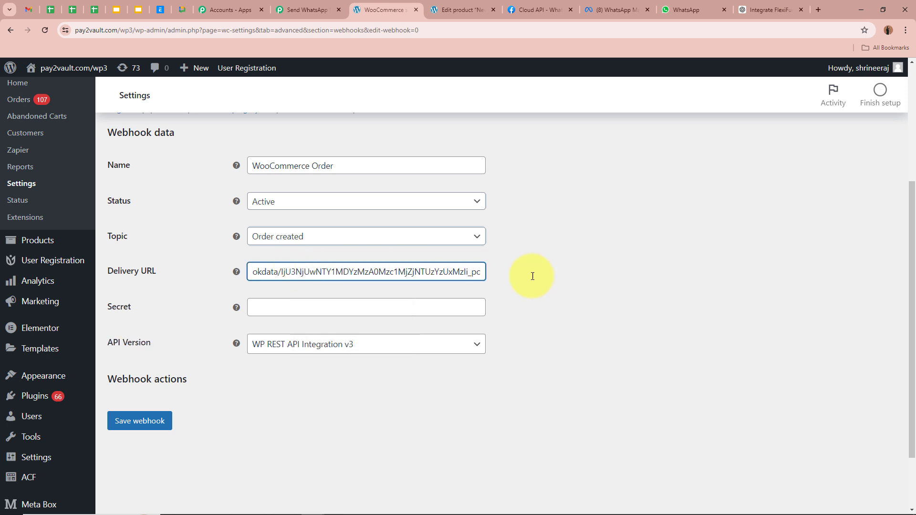
pyautogui.click(561, 299)
pyautogui.click(339, 310)
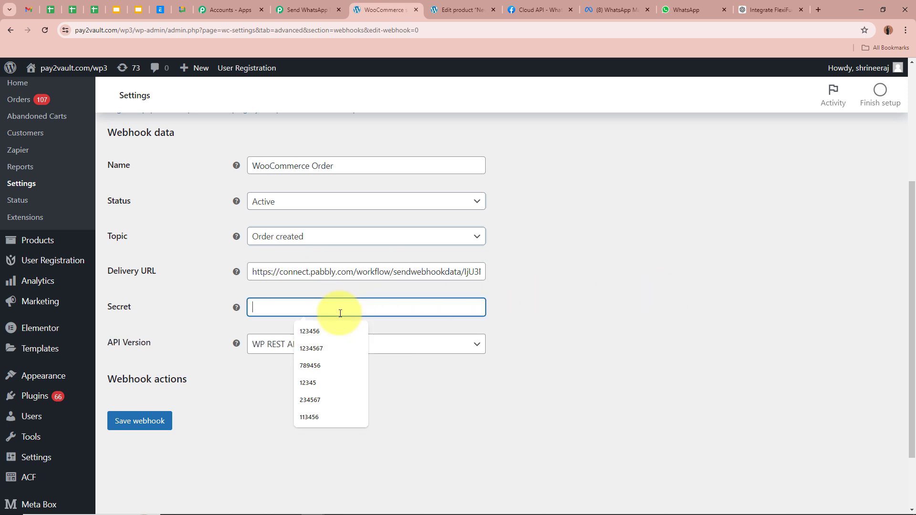
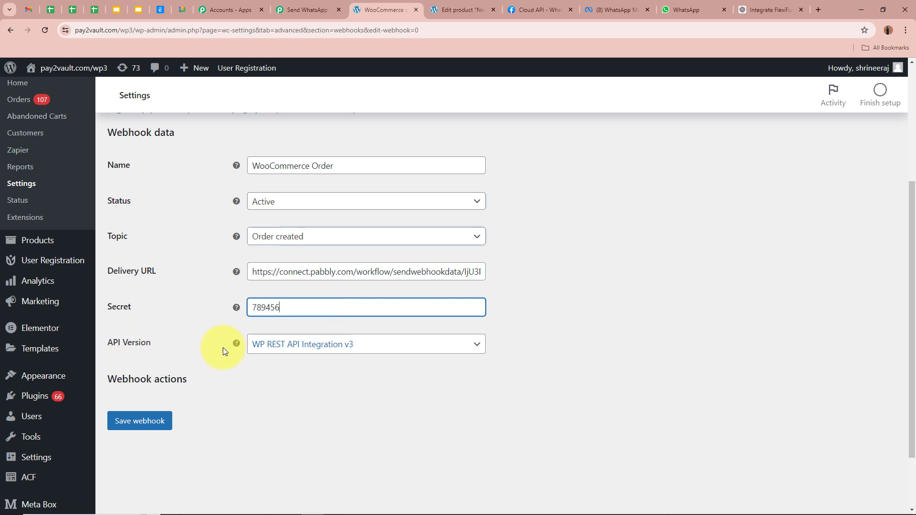
pyautogui.click(255, 345)
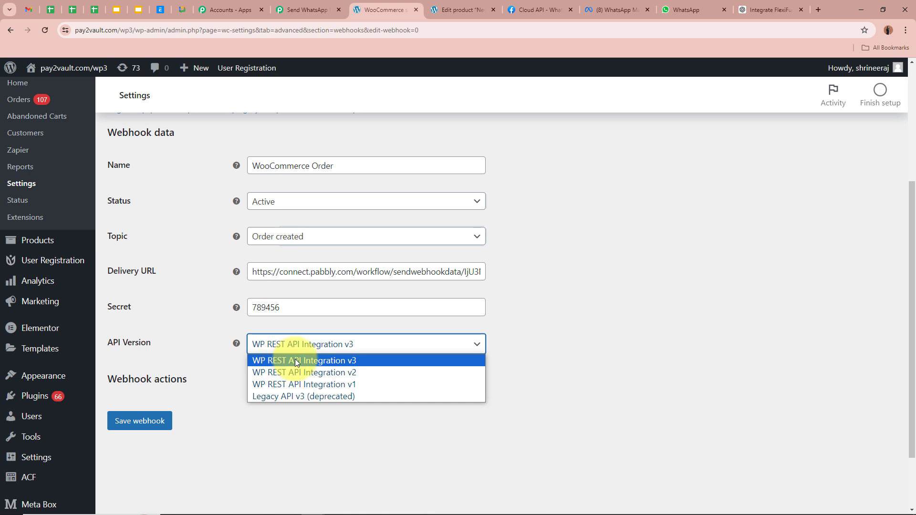
pyautogui.click(321, 361)
pyautogui.click(553, 365)
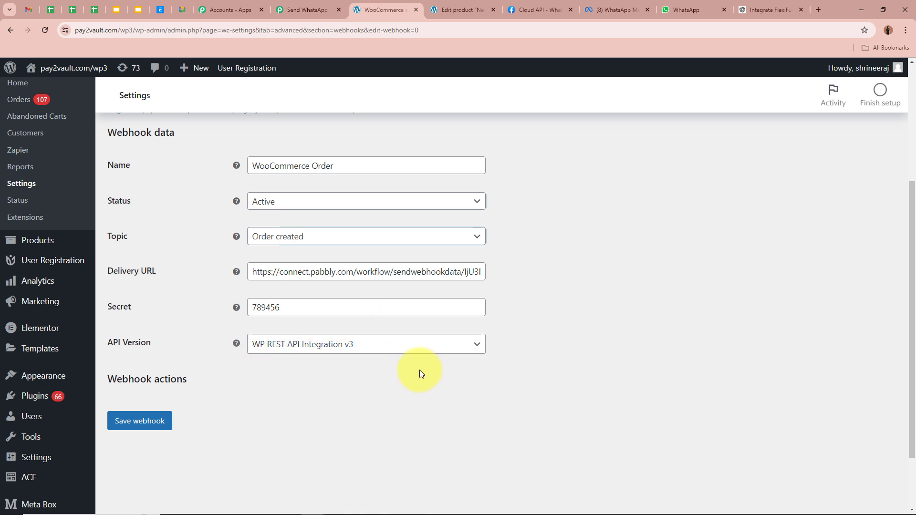
pyautogui.scroll(-1, 516, 366)
pyautogui.click(150, 404)
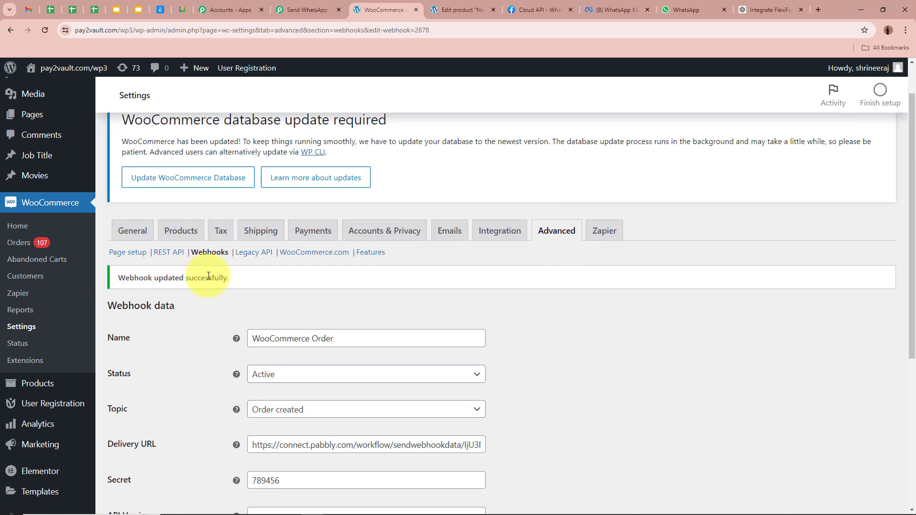
pyautogui.scroll(-3, 590, 285)
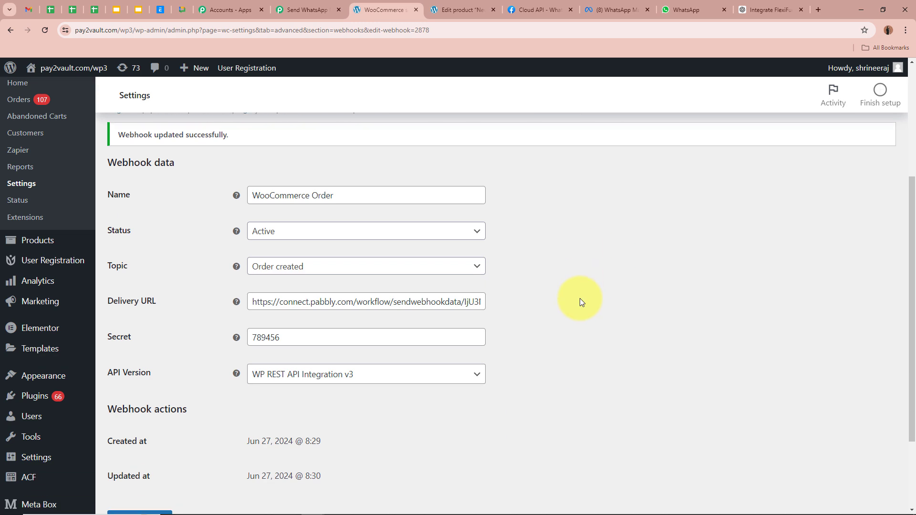
pyautogui.click(328, 5)
# Re-capture the WooCommerce trigger's webhook response, confirming with Yes
pyautogui.scroll(-6, 118, 270)
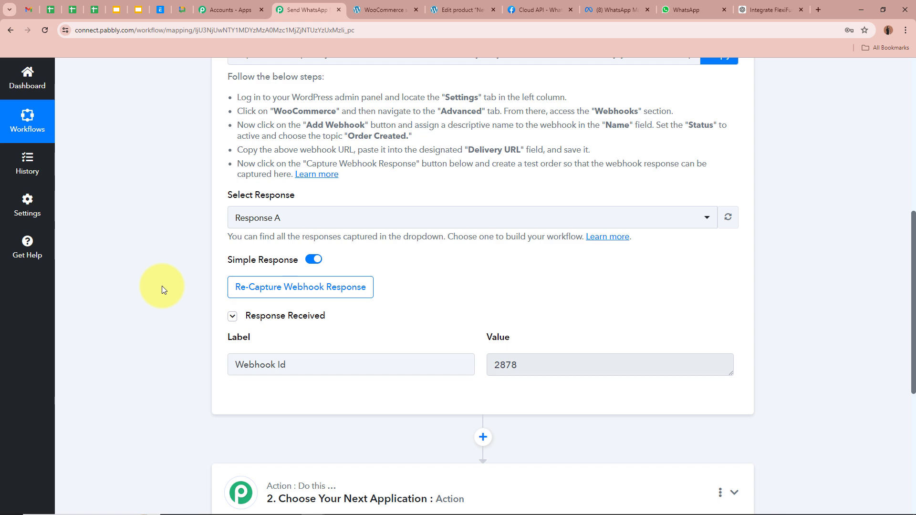
pyautogui.click(305, 287)
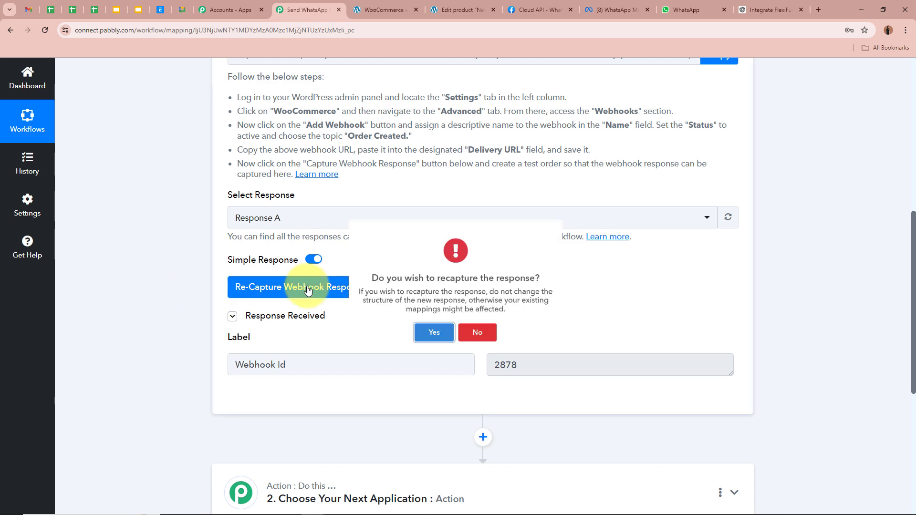
pyautogui.click(423, 355)
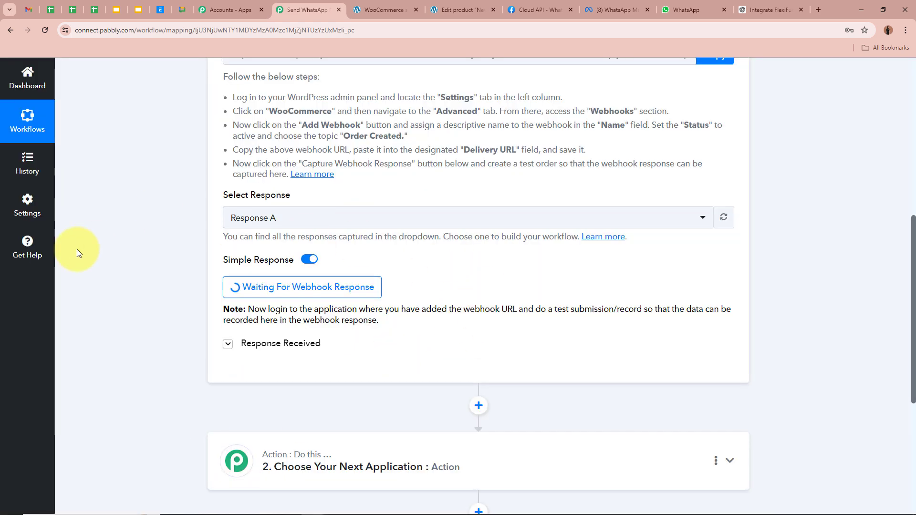
pyautogui.scroll(5, 122, 286)
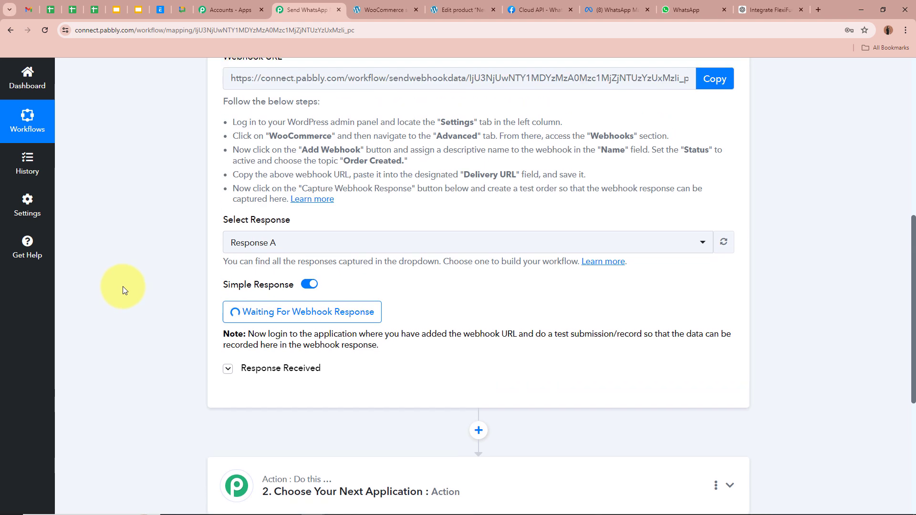
pyautogui.scroll(2, 122, 288)
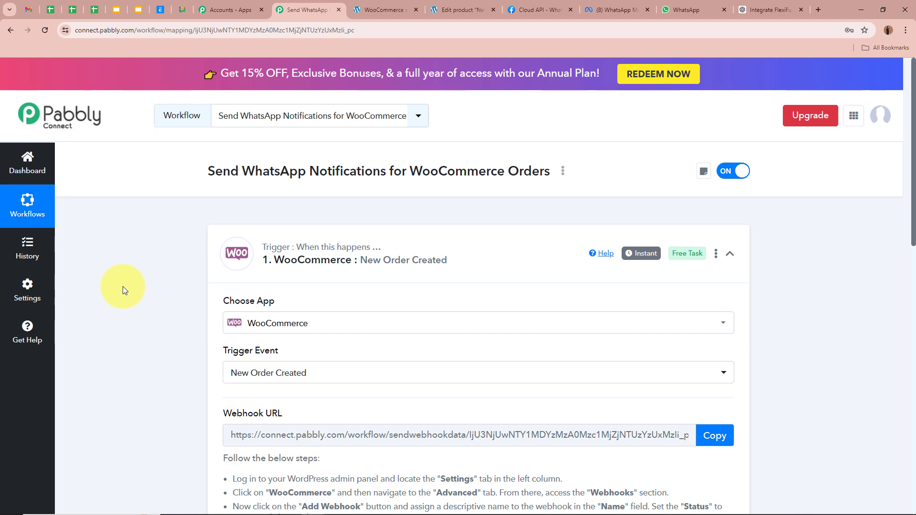
pyautogui.scroll(-8, 128, 284)
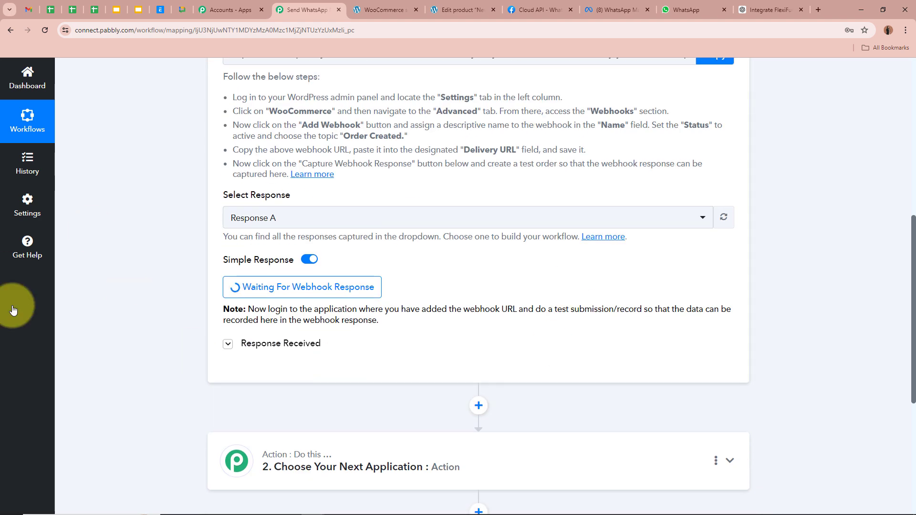
pyautogui.scroll(8, 146, 278)
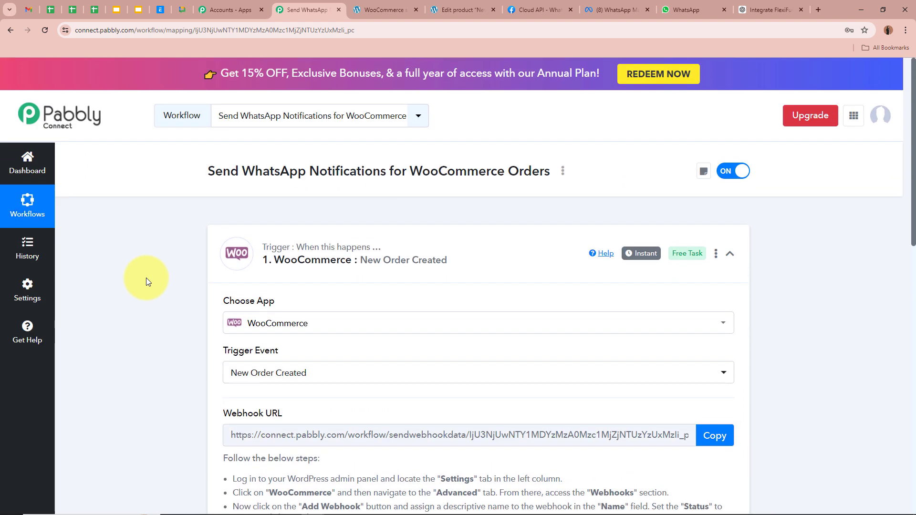
pyautogui.click(459, 10)
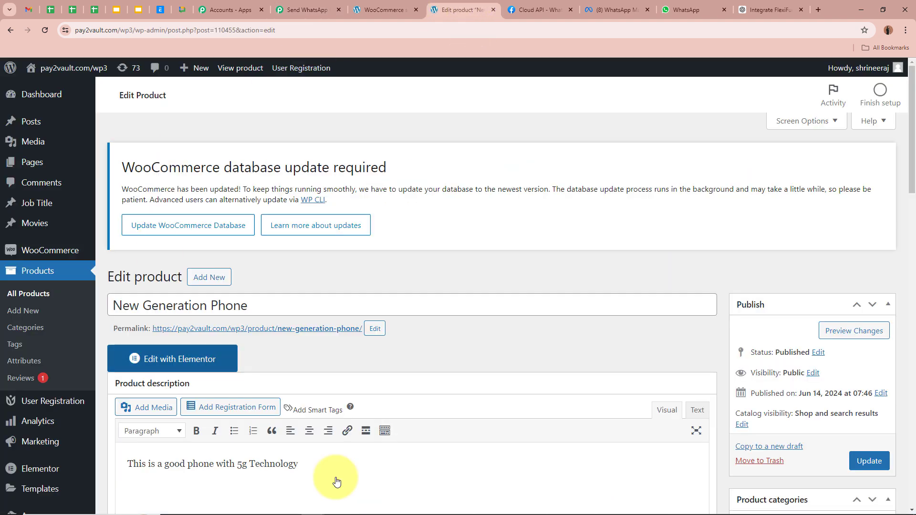
pyautogui.scroll(-2, 551, 319)
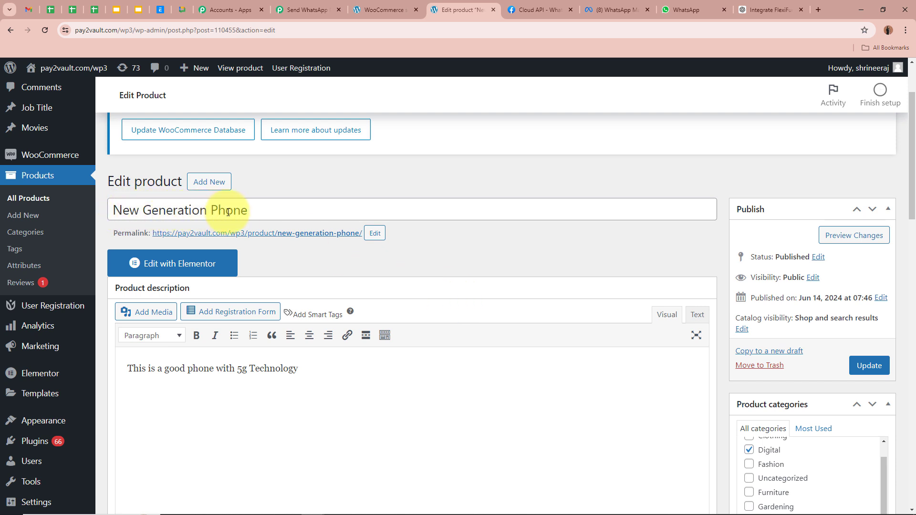
# Open the New Generation Phone permalink in a new tab and switch to it
pyautogui.rightClick(326, 239)
pyautogui.click(348, 248)
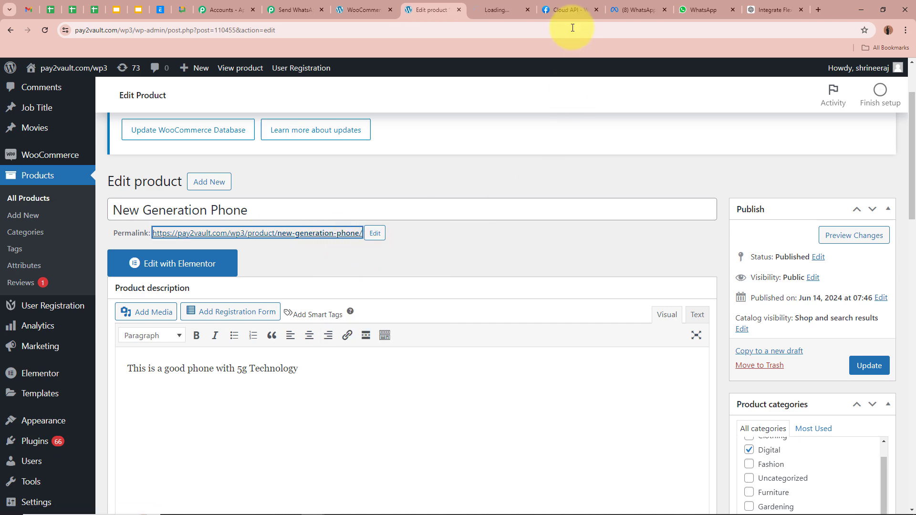
pyautogui.click(507, 3)
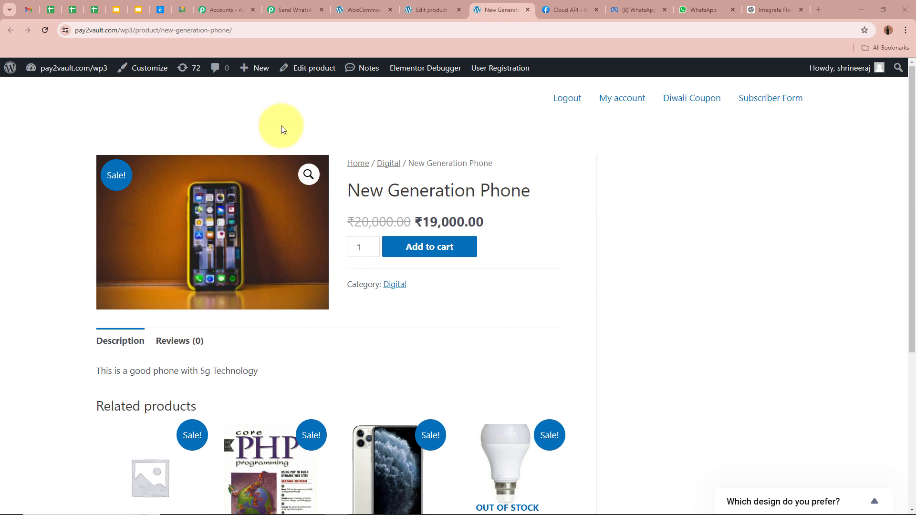
# Add the New Generation Phone to the cart and enter the billing first and last name
pyautogui.click(440, 251)
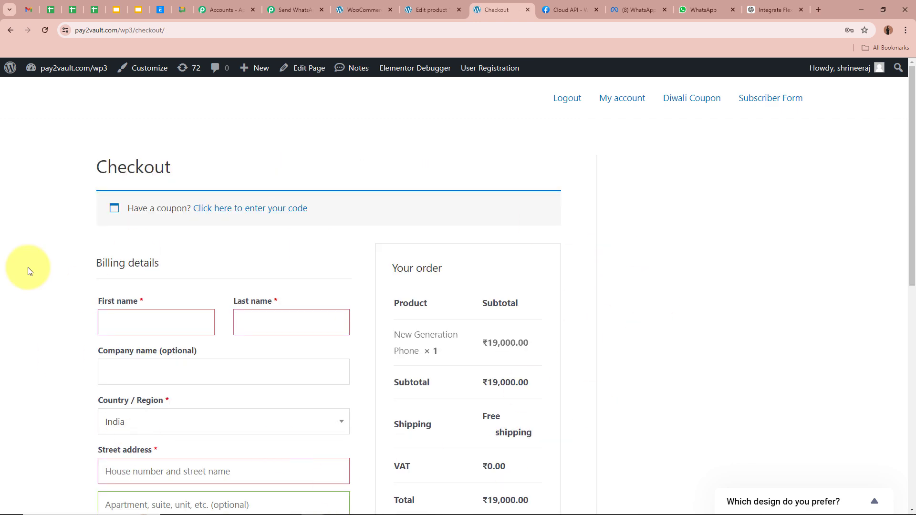
pyautogui.scroll(-2, 28, 271)
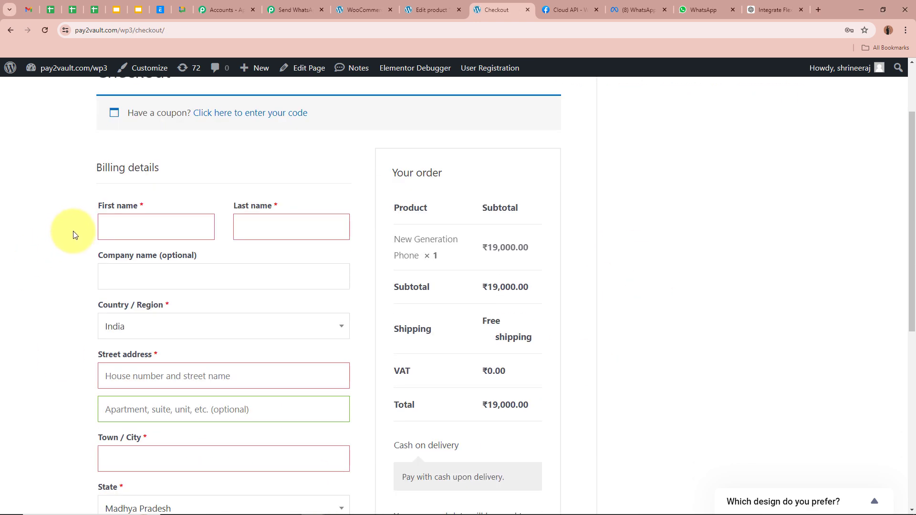
pyautogui.click(166, 226)
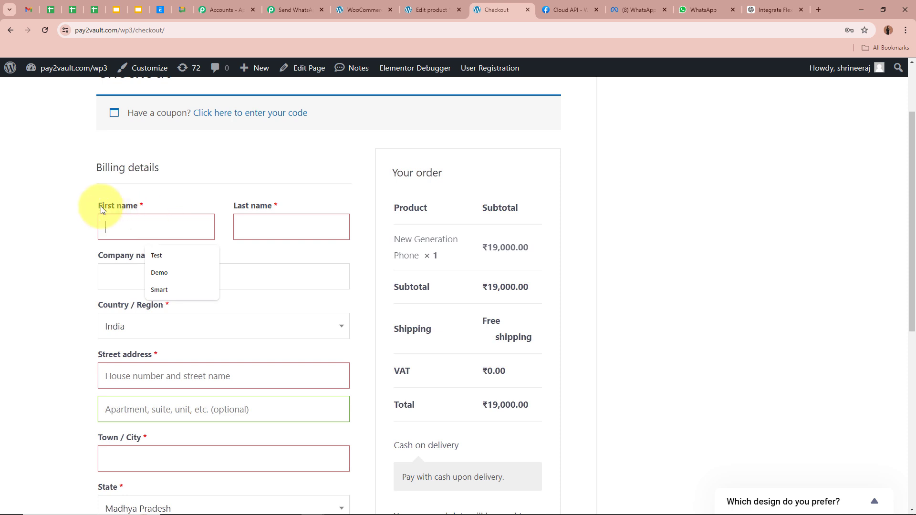
pyautogui.write('Dummy')
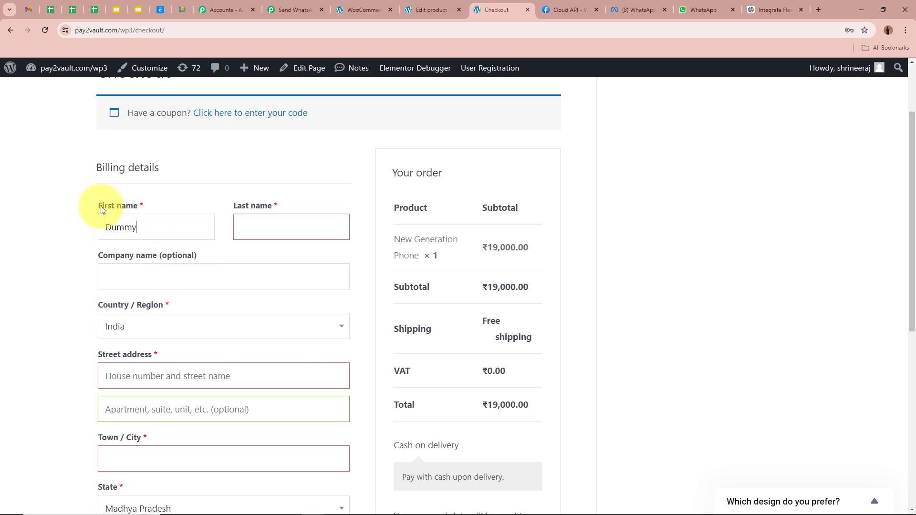
pyautogui.click(271, 224)
pyautogui.write('S')
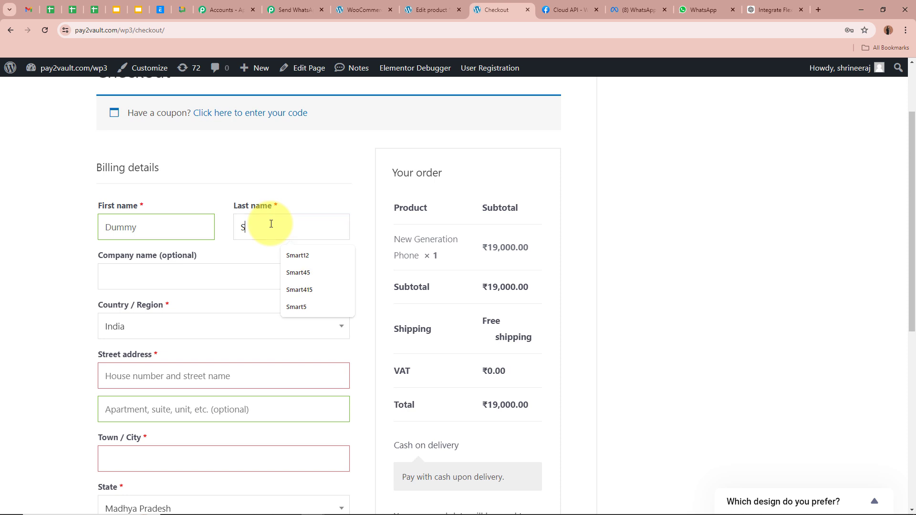
pyautogui.write('mart45')
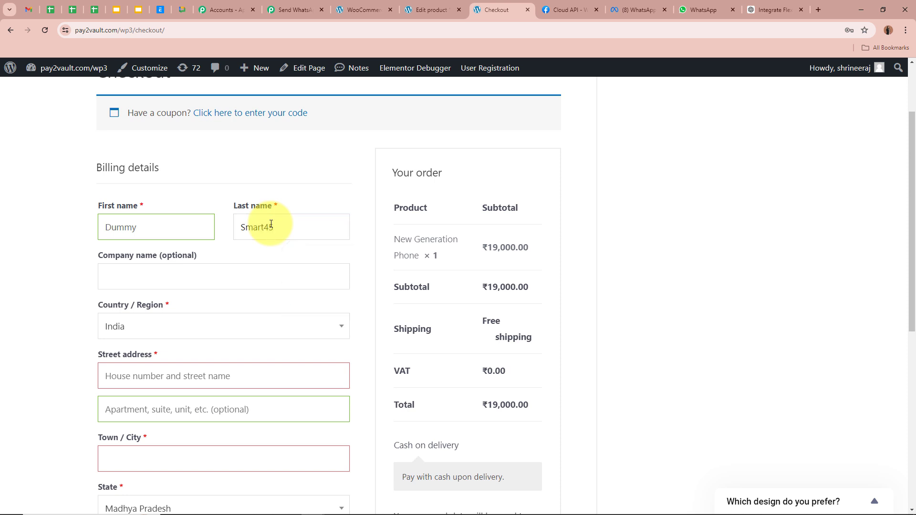
# Keep India and Madhya Pradesh as country and state, and enter the street address and town
pyautogui.scroll(-2, 52, 263)
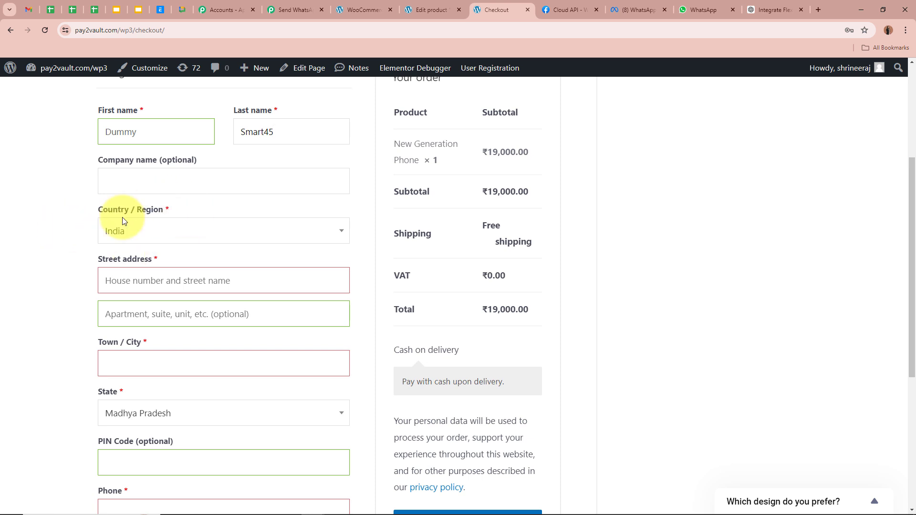
pyautogui.click(186, 230)
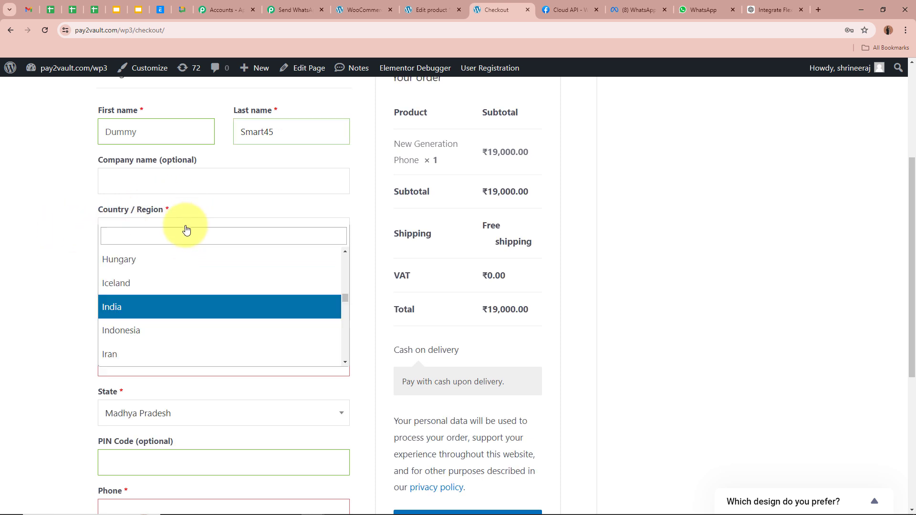
pyautogui.click(153, 307)
pyautogui.scroll(-2, 68, 238)
pyautogui.click(213, 188)
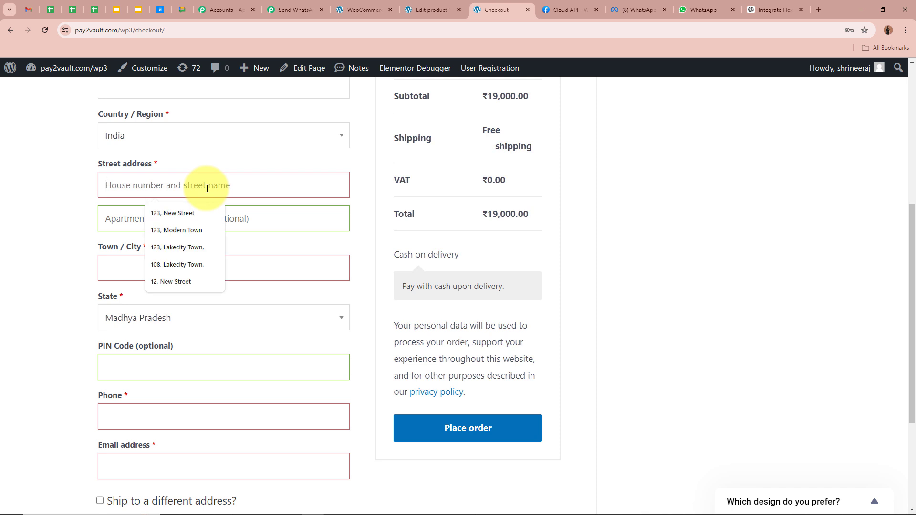
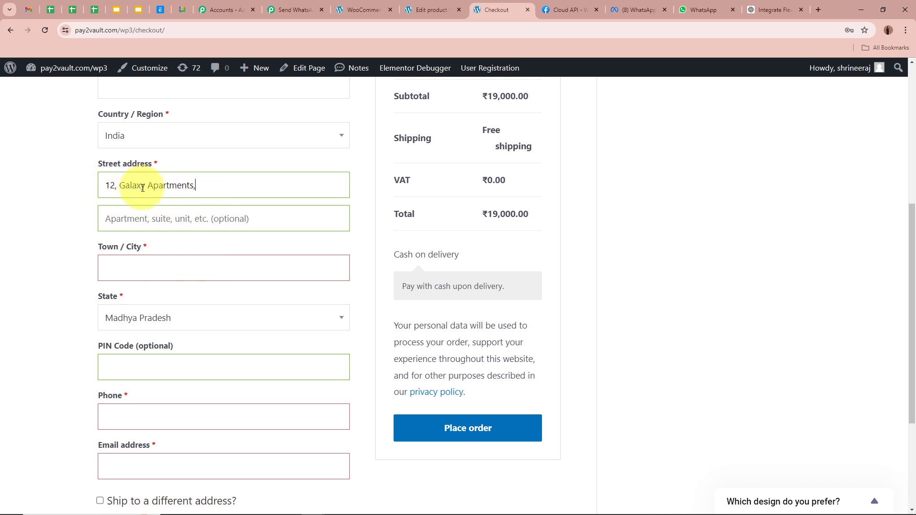
pyautogui.click(159, 271)
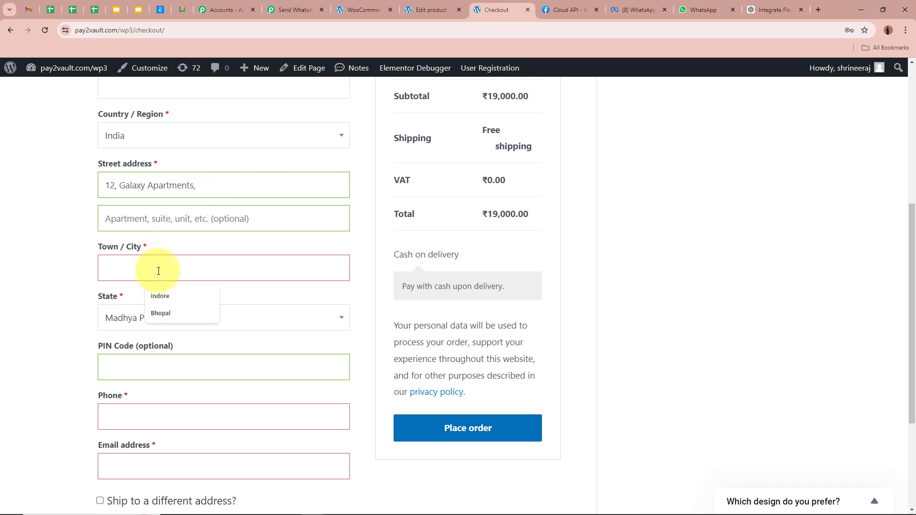
pyautogui.write('Bhopal')
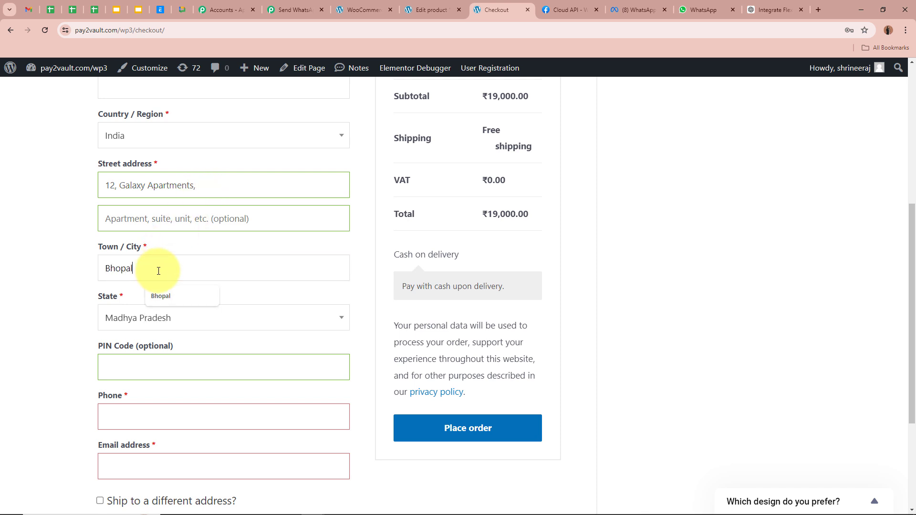
pyautogui.click(191, 317)
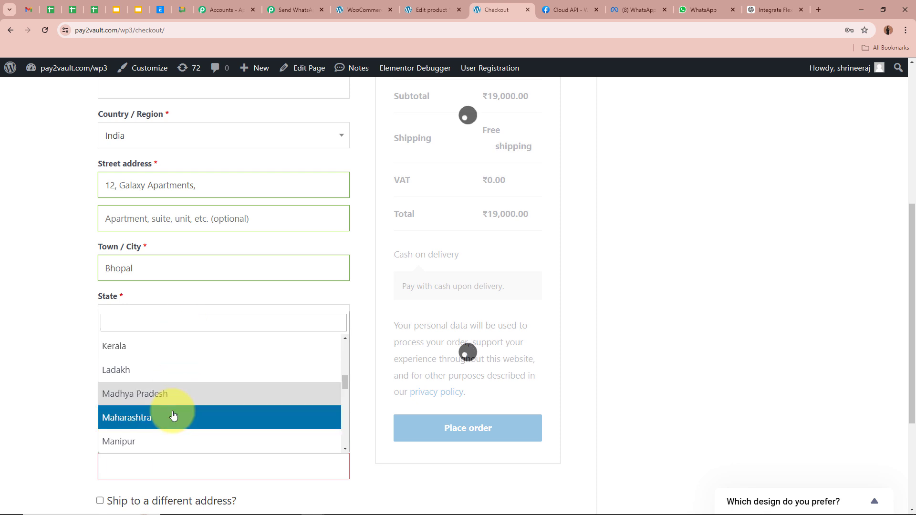
pyautogui.click(173, 393)
# Fill in the billing PIN code, phone number and e-mail address
pyautogui.scroll(-3, 219, 224)
pyautogui.click(219, 223)
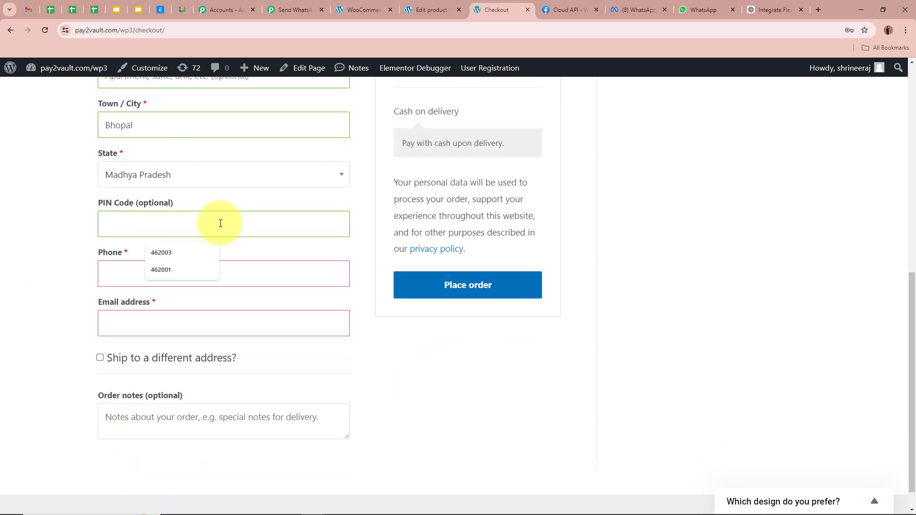
pyautogui.write('462003')
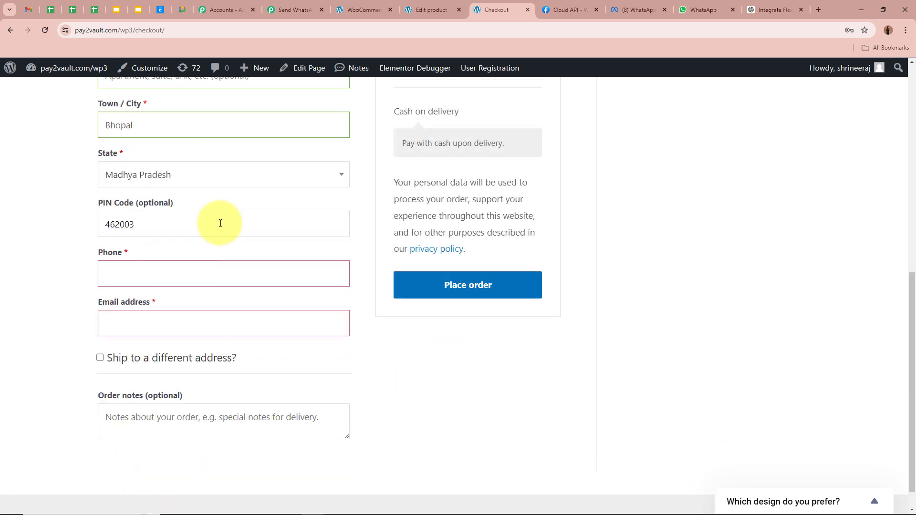
pyautogui.click(200, 279)
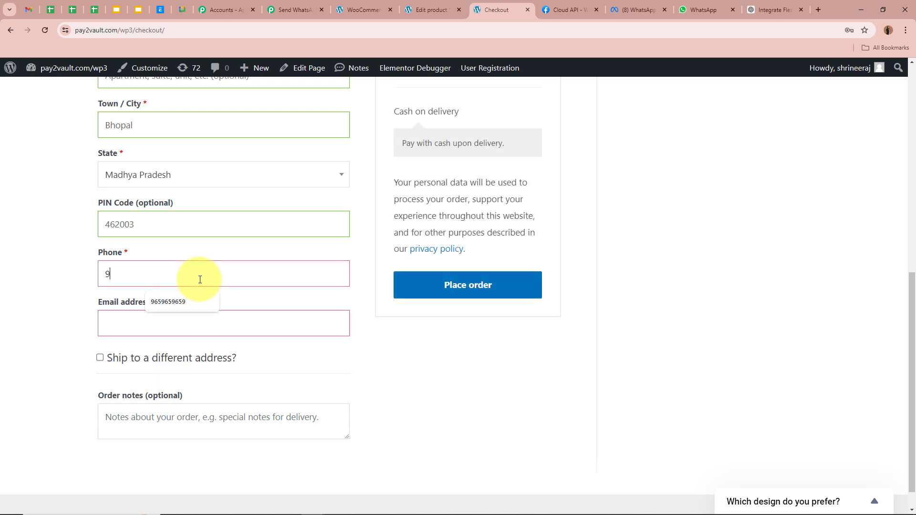
pyautogui.click(202, 328)
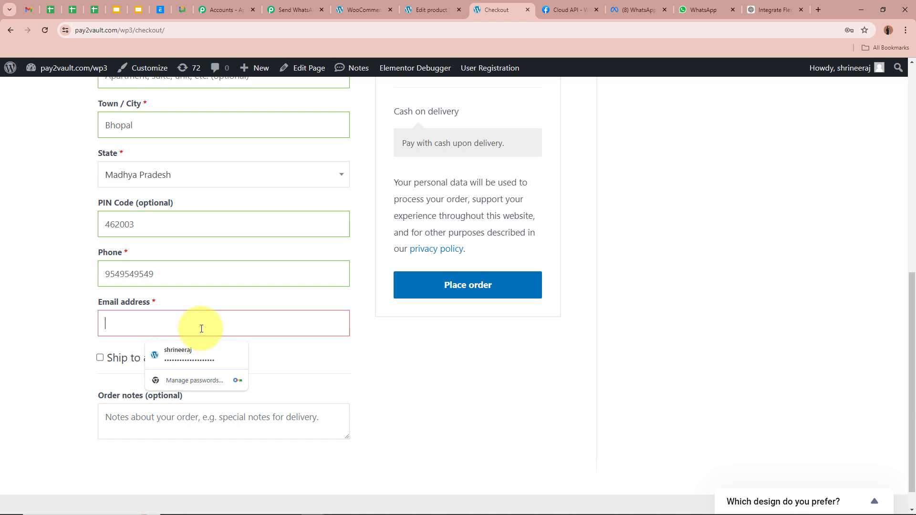
pyautogui.hotkey('ctrl', 'v')
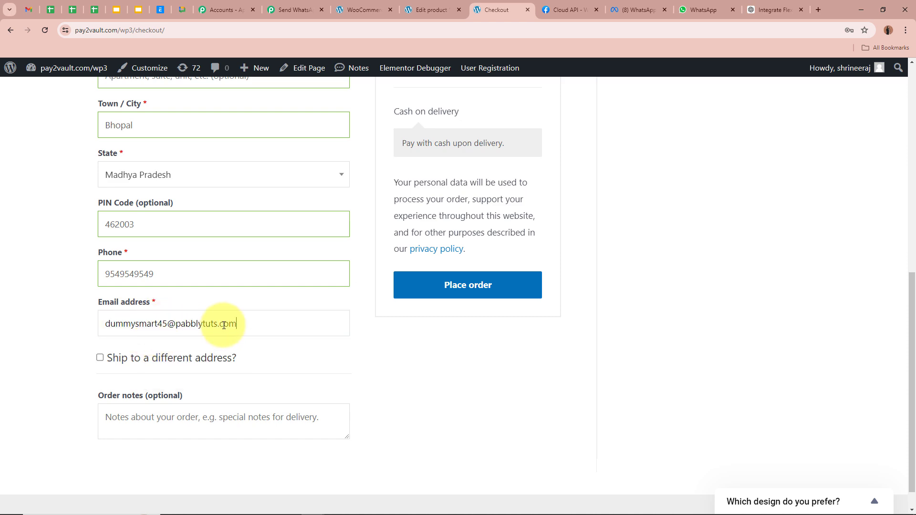
pyautogui.scroll(5, 254, 327)
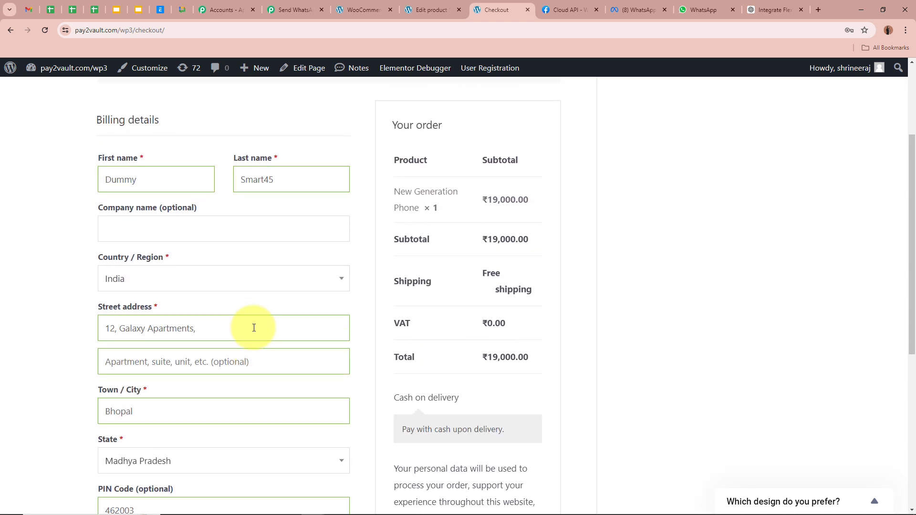
pyautogui.scroll(-5, 254, 327)
# Place the cash-on-delivery order and review the ₹19,000.00 order summary and addresses
pyautogui.click(466, 293)
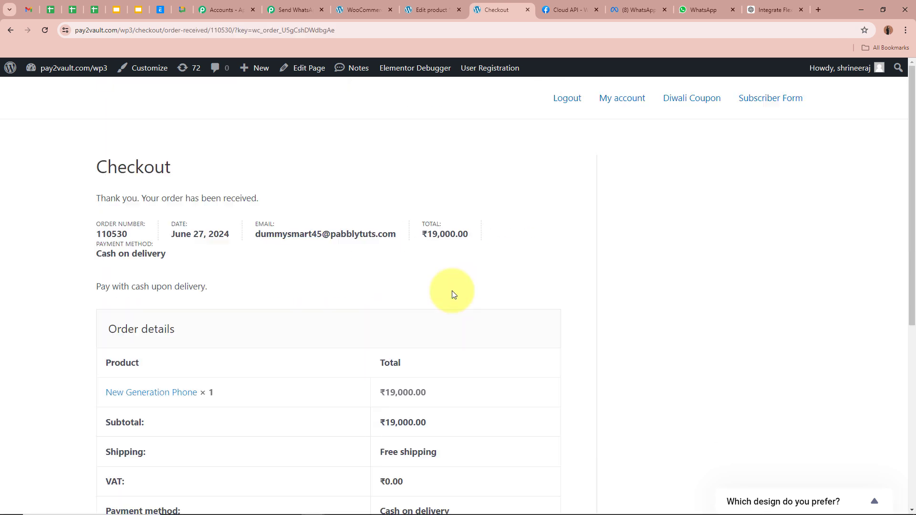
pyautogui.moveTo(96, 198); pyautogui.dragTo(417, 199)
pyautogui.click(418, 200)
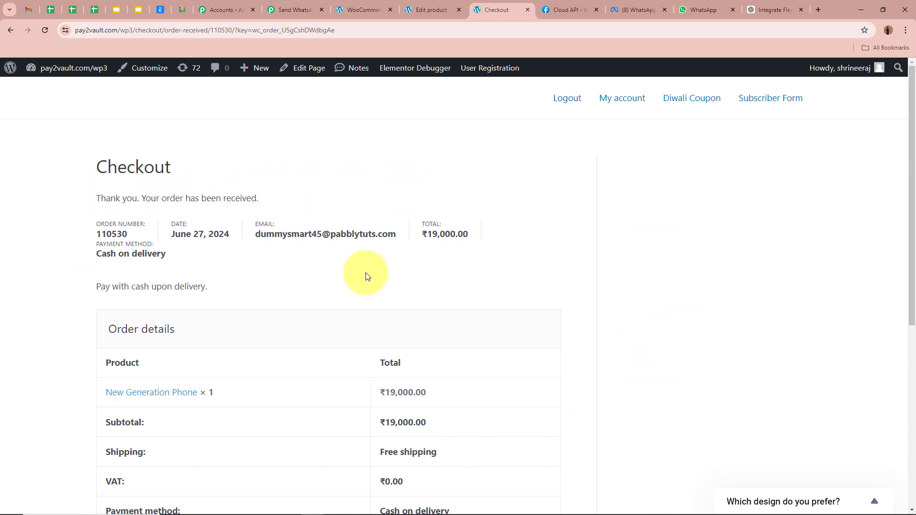
pyautogui.scroll(-5, 443, 279)
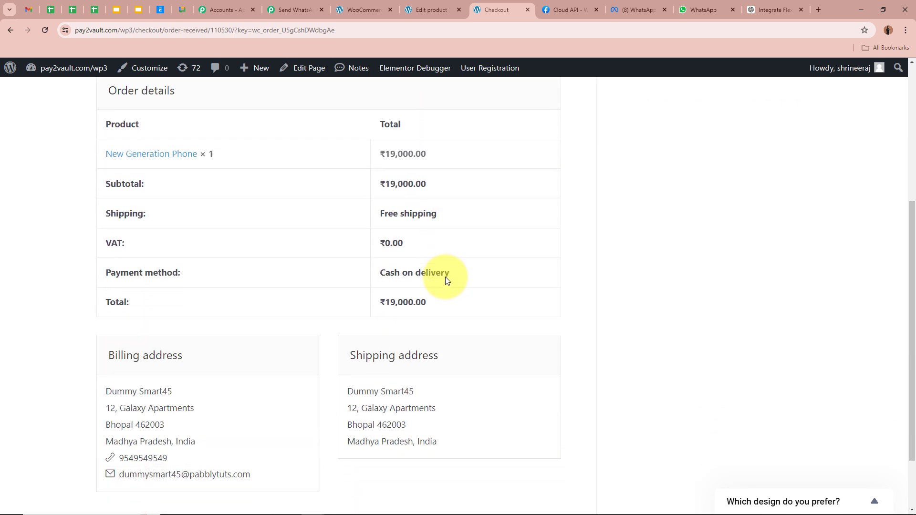
pyautogui.scroll(-1, 446, 277)
pyautogui.scroll(1, 547, 366)
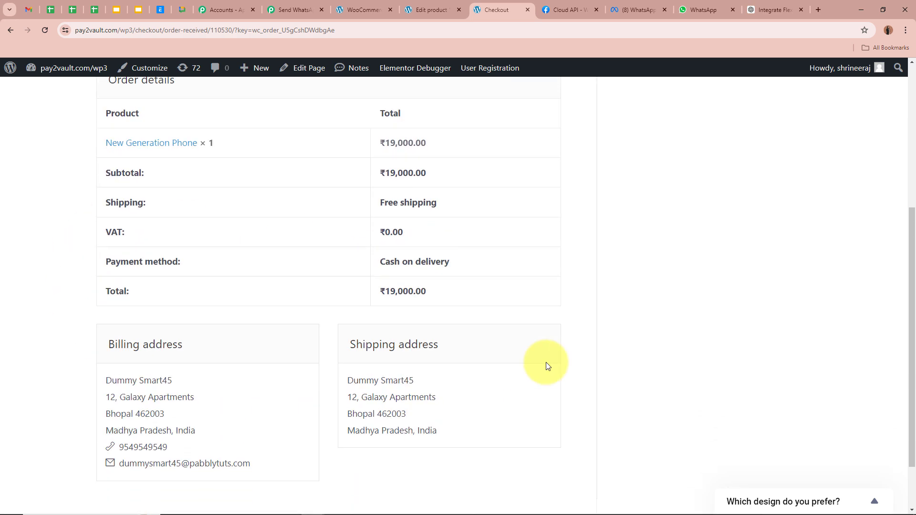
pyautogui.scroll(-1, 547, 367)
pyautogui.scroll(6, 482, 361)
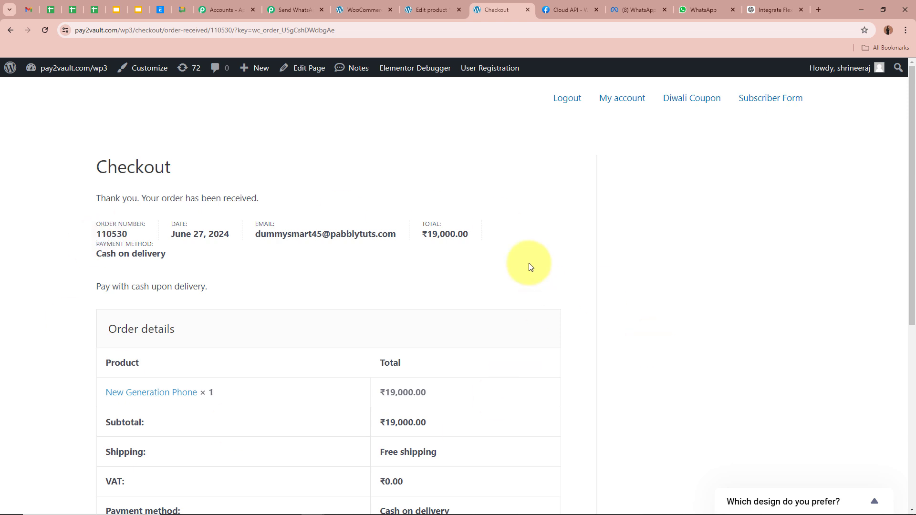
pyautogui.click(294, 9)
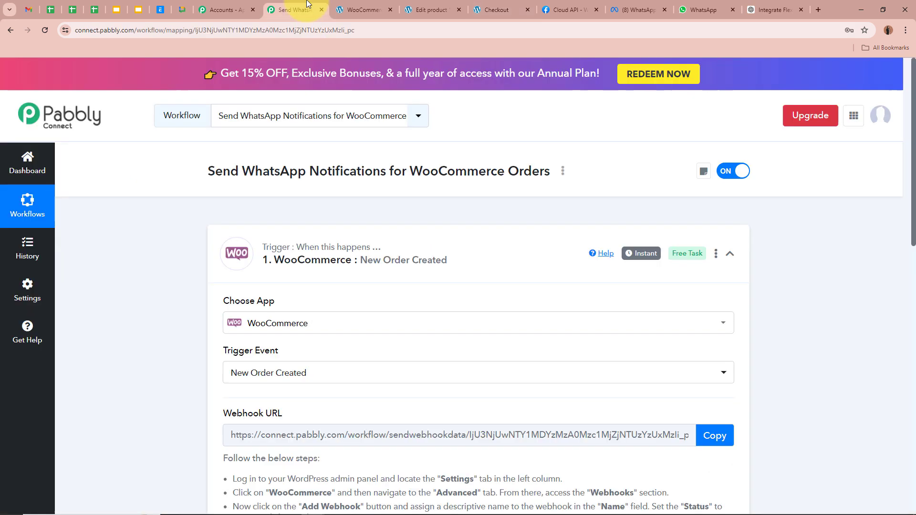
pyautogui.scroll(-6, 153, 284)
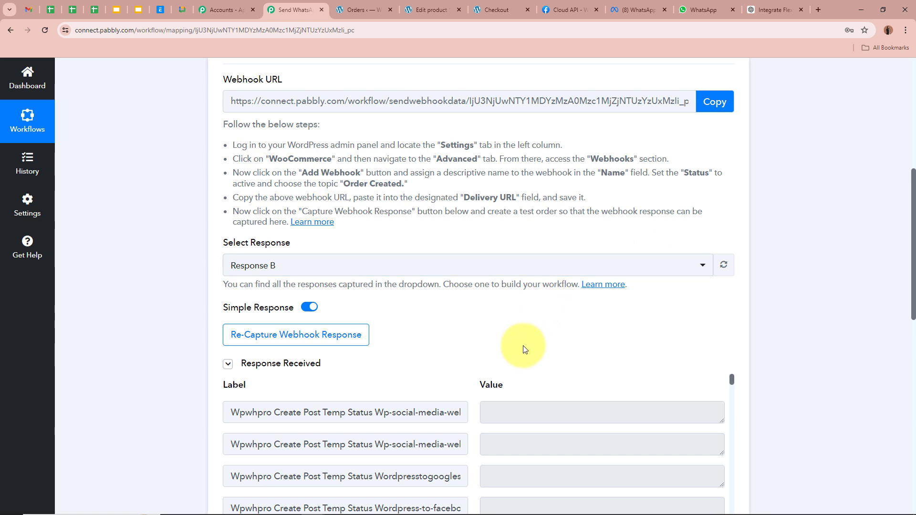
pyautogui.scroll(-2, 522, 334)
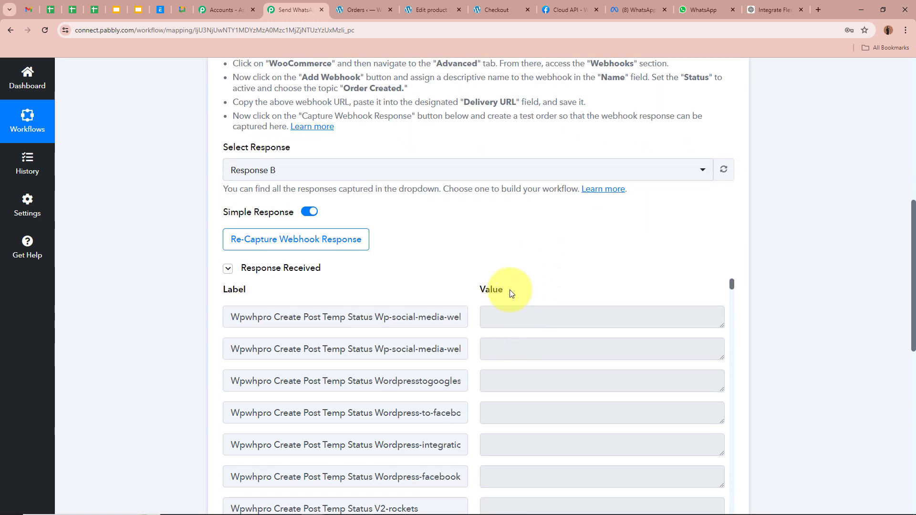
pyautogui.scroll(-2, 509, 299)
pyautogui.scroll(2, 517, 313)
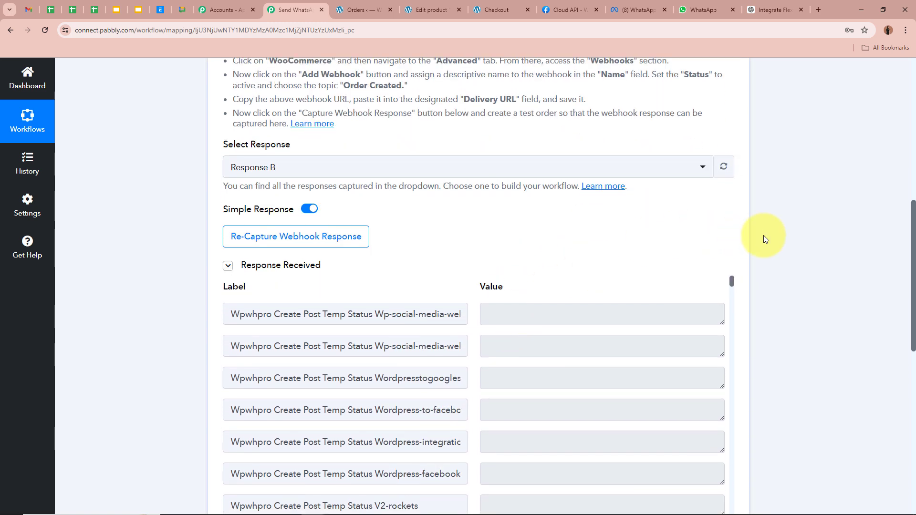
pyautogui.scroll(-3, 763, 235)
pyautogui.moveTo(732, 143); pyautogui.dragTo(731, 336)
pyautogui.doubleClick(505, 327)
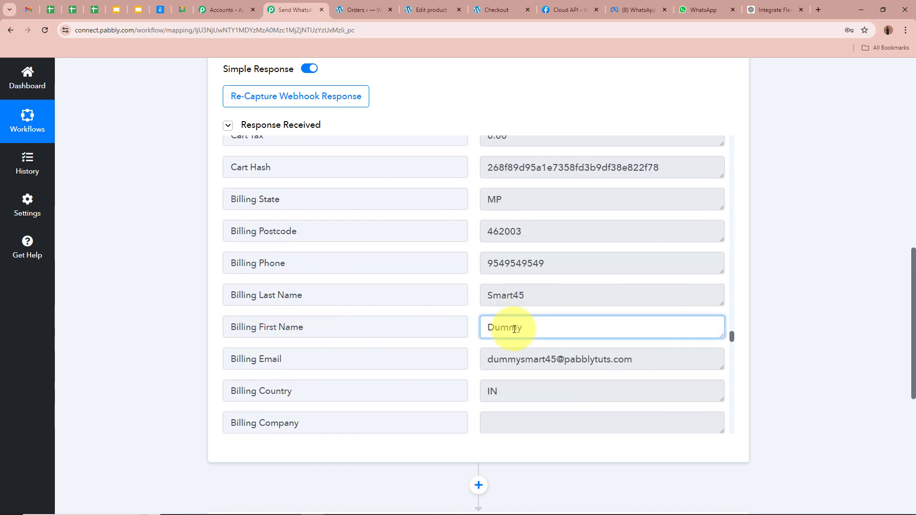
pyautogui.doubleClick(487, 294)
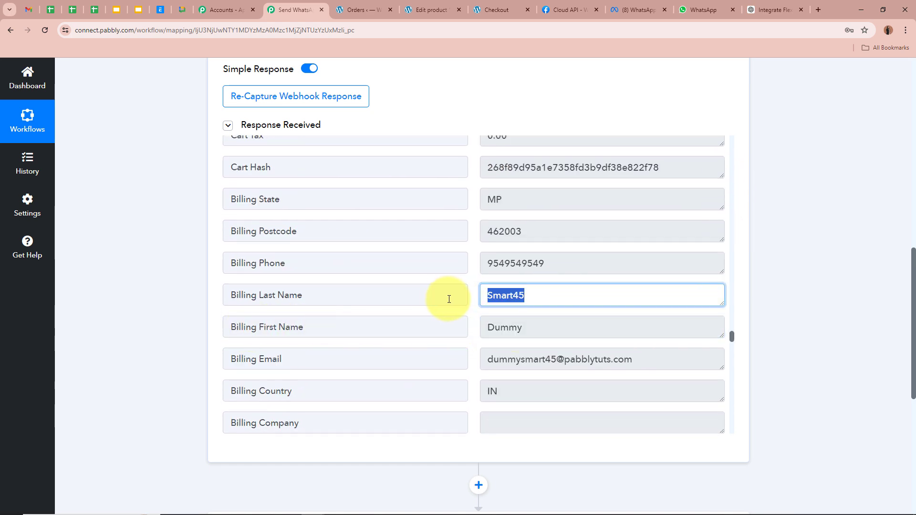
pyautogui.doubleClick(556, 261)
pyautogui.doubleClick(482, 235)
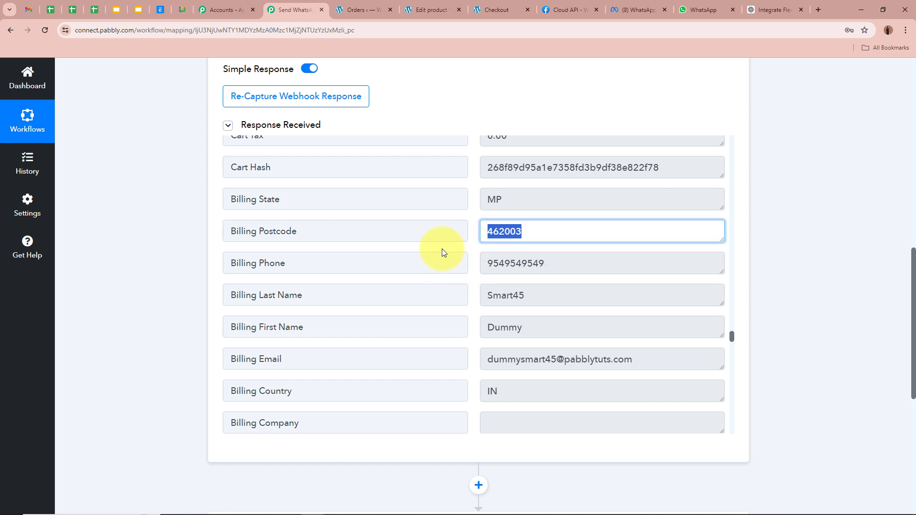
pyautogui.scroll(2, 489, 256)
pyautogui.doubleClick(505, 294)
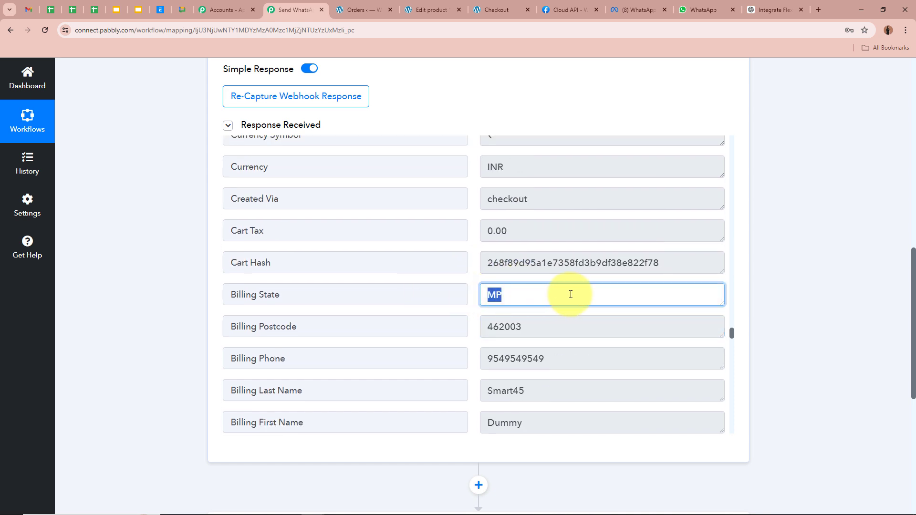
pyautogui.scroll(-4, 572, 293)
pyautogui.doubleClick(652, 263)
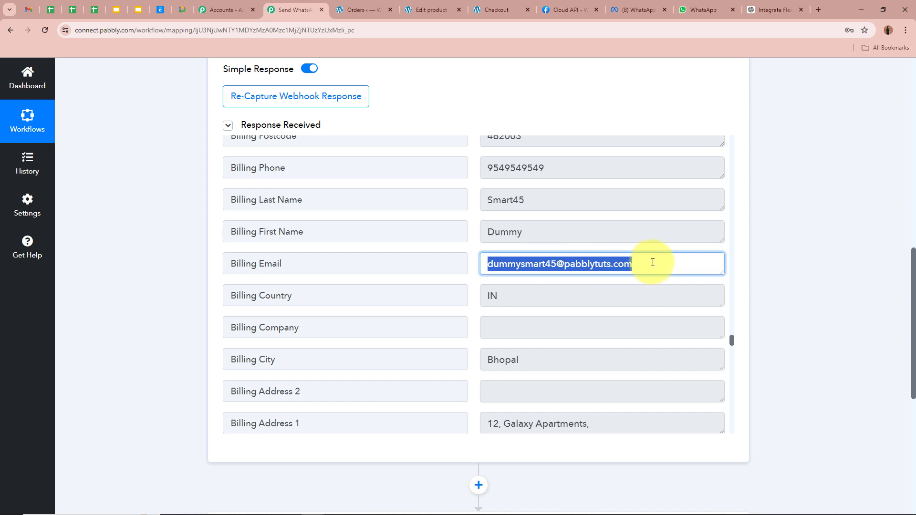
pyautogui.click(652, 262)
pyautogui.scroll(-1, 637, 262)
pyautogui.doubleClick(525, 248)
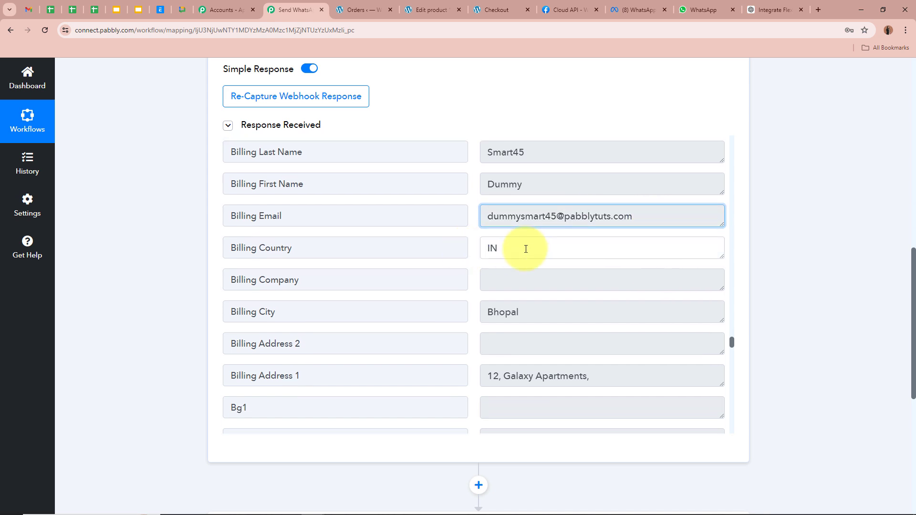
pyautogui.doubleClick(548, 313)
pyautogui.scroll(-3, 548, 310)
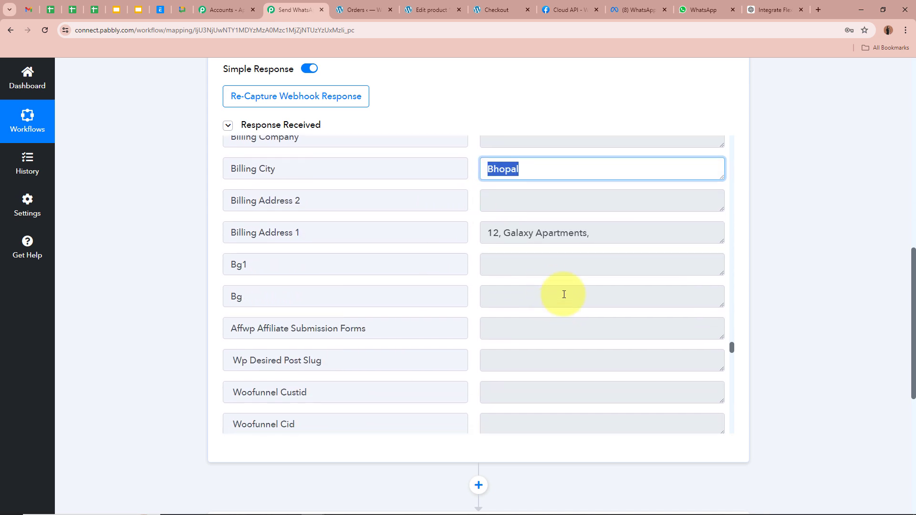
pyautogui.doubleClick(605, 224)
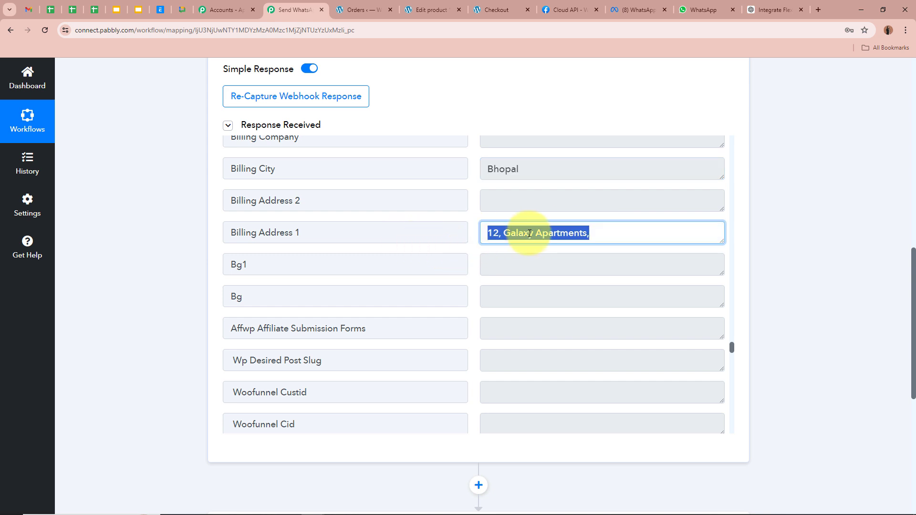
pyautogui.click(584, 233)
pyautogui.scroll(-10, 584, 233)
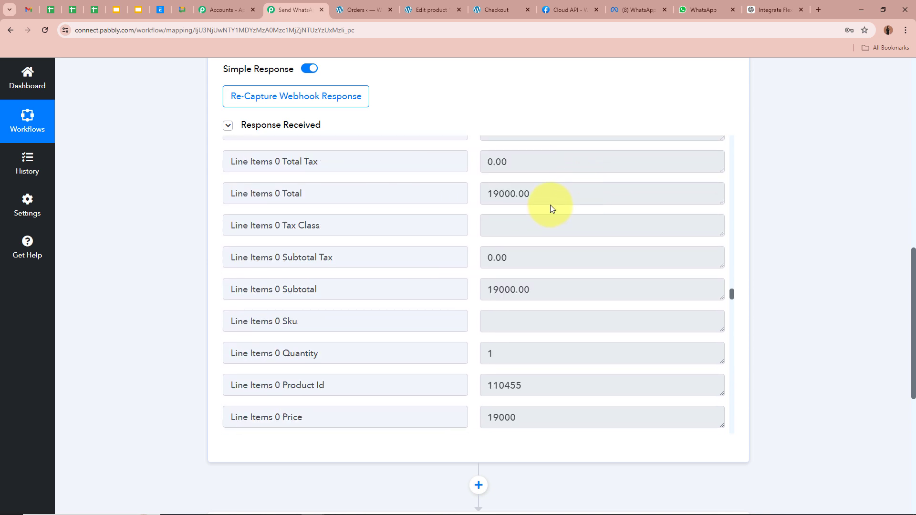
pyautogui.doubleClick(547, 201)
pyautogui.click(636, 254)
pyautogui.scroll(10, 635, 253)
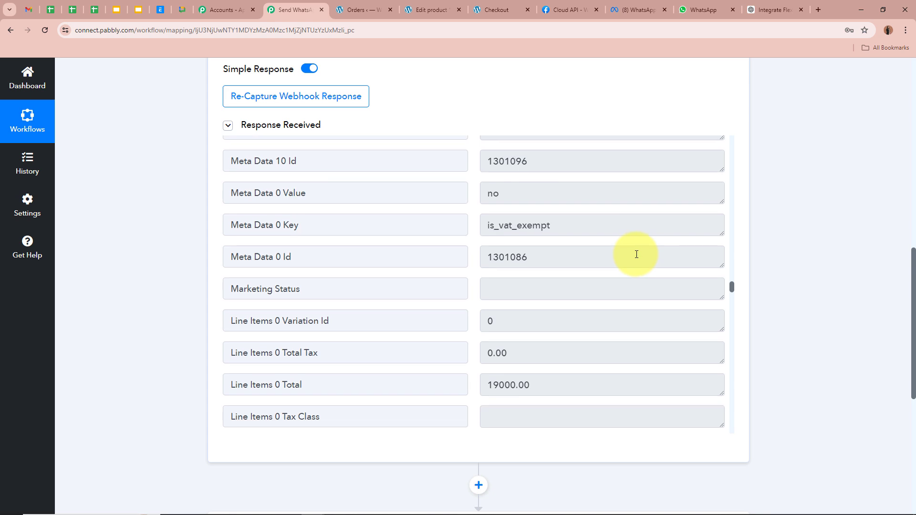
pyautogui.moveTo(487, 262); pyautogui.dragTo(638, 261)
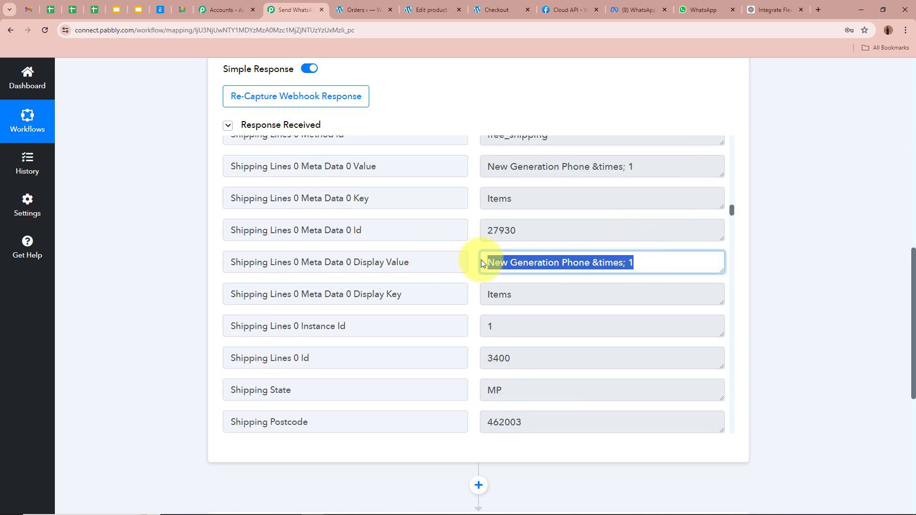
pyautogui.click(654, 264)
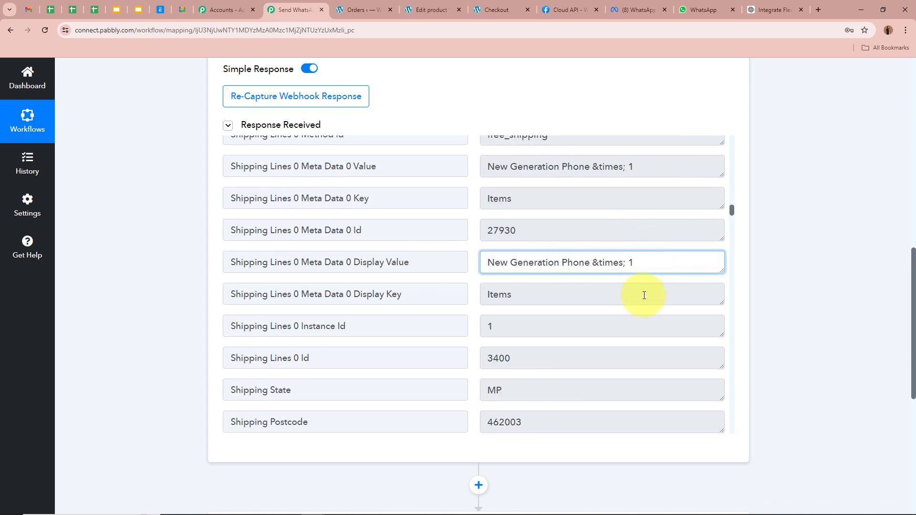
pyautogui.scroll(7, 644, 293)
pyautogui.moveTo(582, 273); pyautogui.dragTo(445, 268)
pyautogui.click(606, 279)
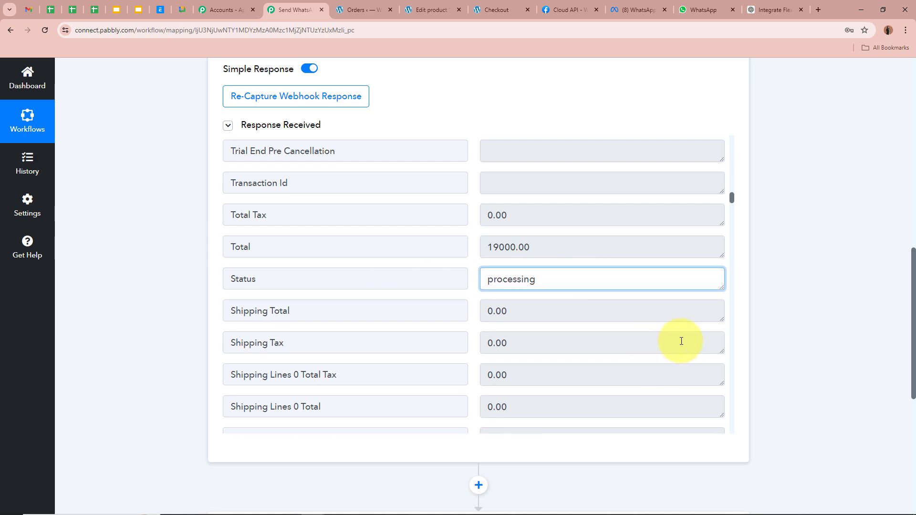
pyautogui.scroll(6, 681, 333)
pyautogui.scroll(15, 728, 317)
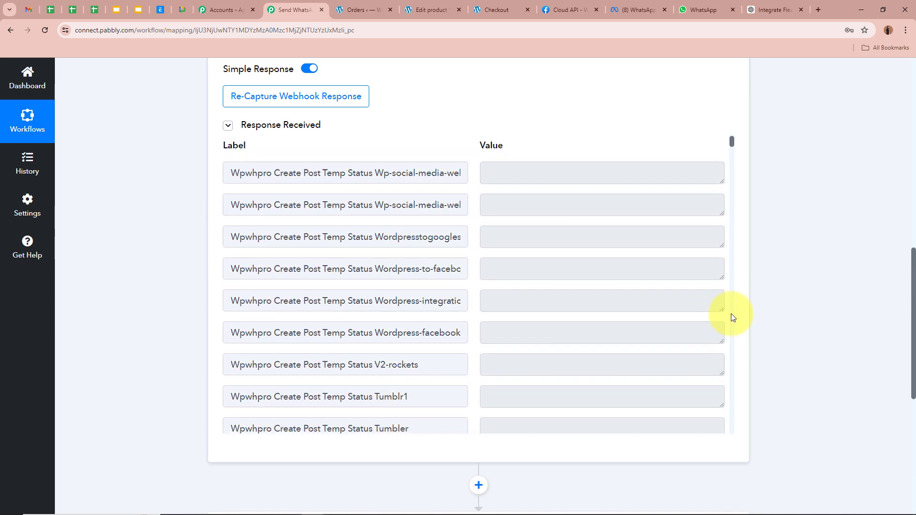
pyautogui.scroll(5, 735, 275)
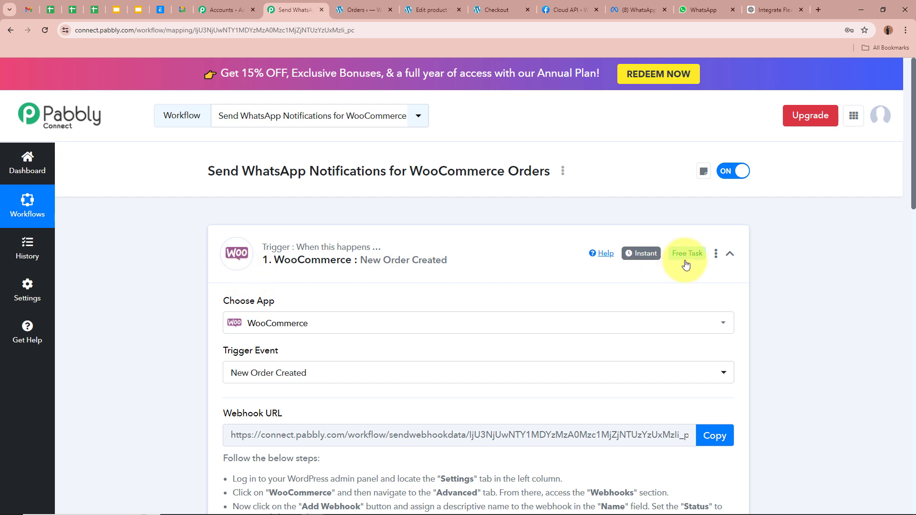
# Switch the action step to the WhatsApp Cloud API app with the Send Template Message event
pyautogui.click(728, 253)
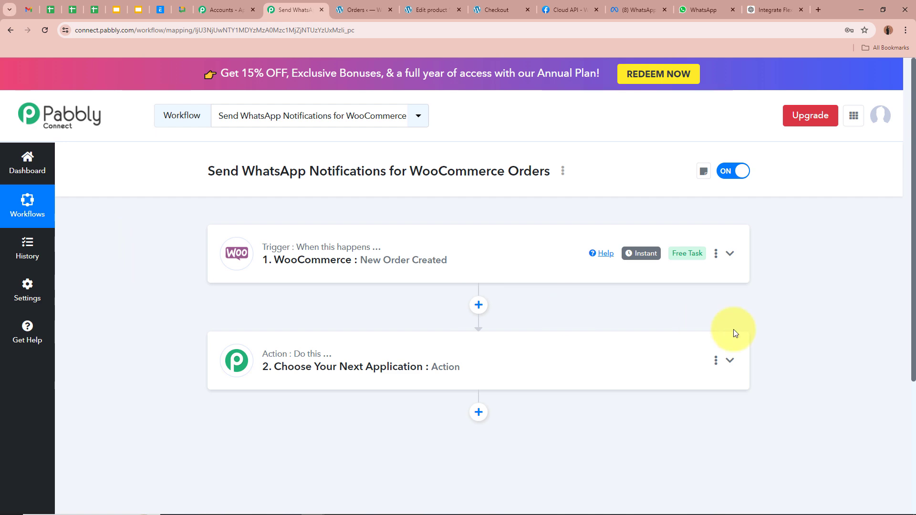
pyautogui.click(731, 362)
pyautogui.scroll(-4, 730, 364)
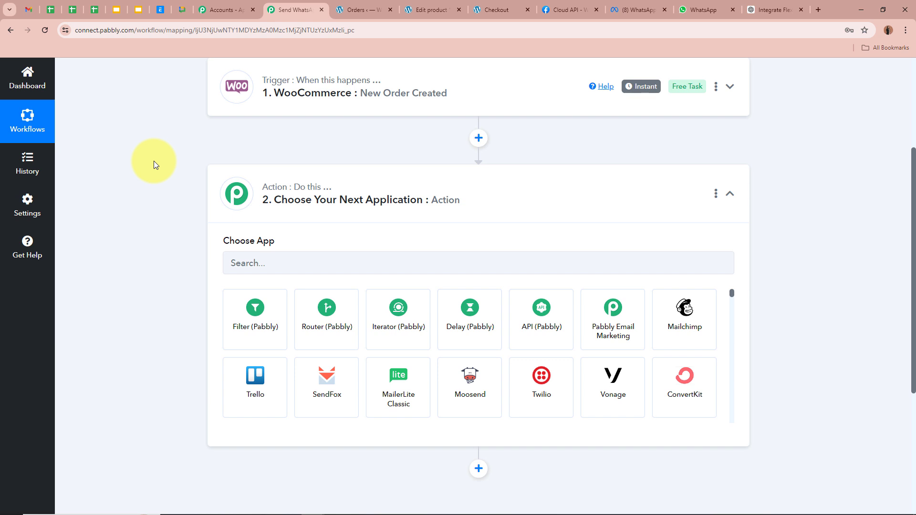
pyautogui.click(273, 261)
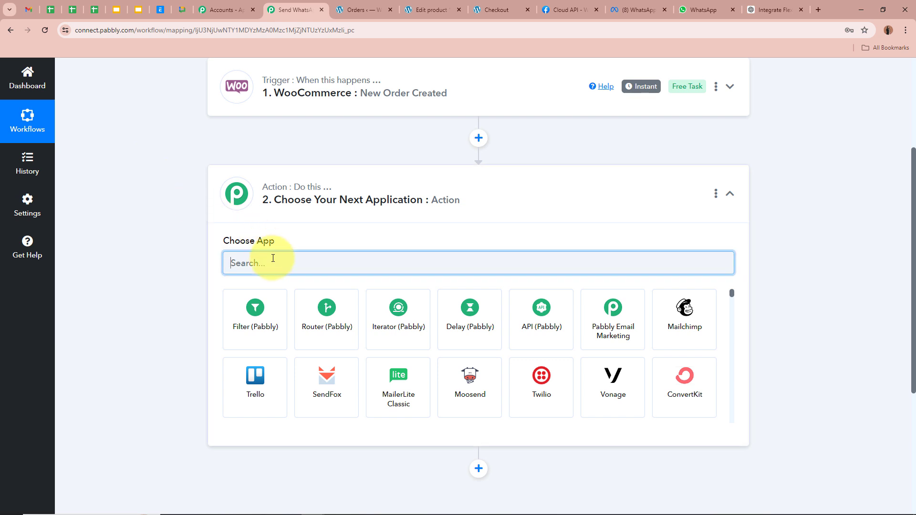
pyautogui.write('Whats')
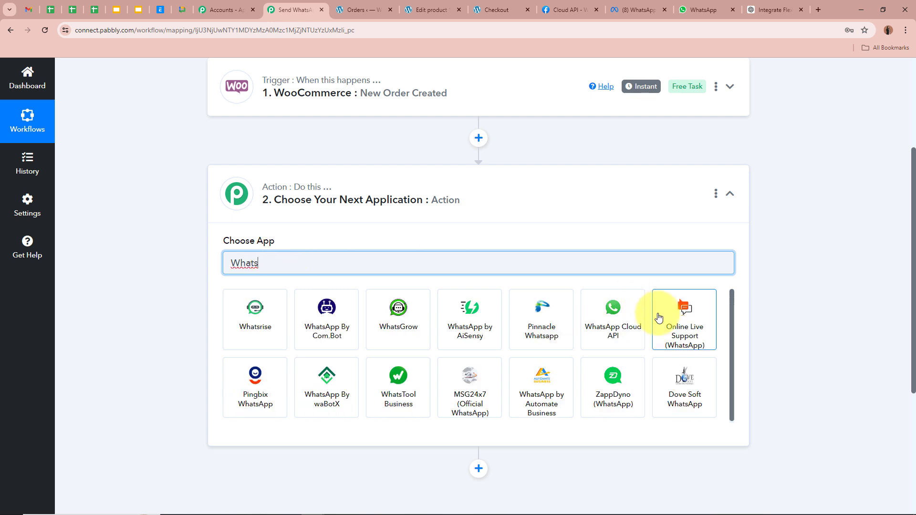
pyautogui.click(627, 331)
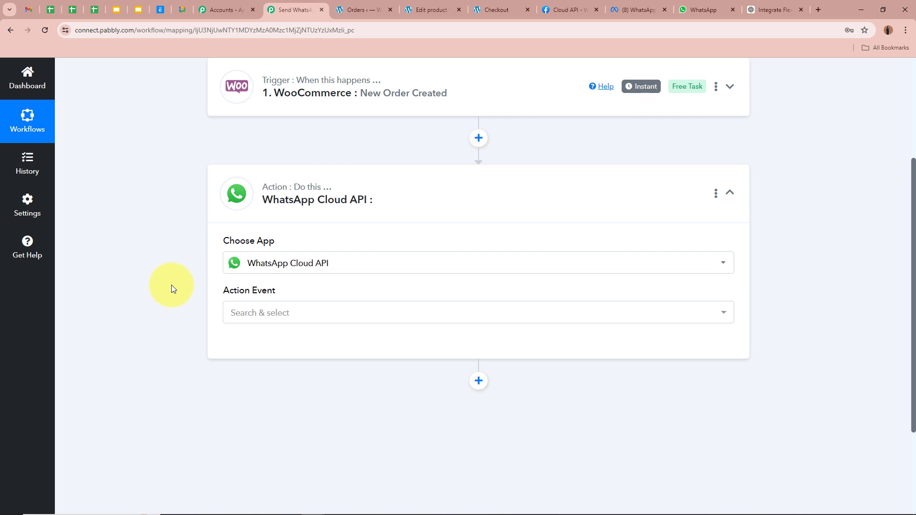
pyautogui.scroll(-2, 173, 282)
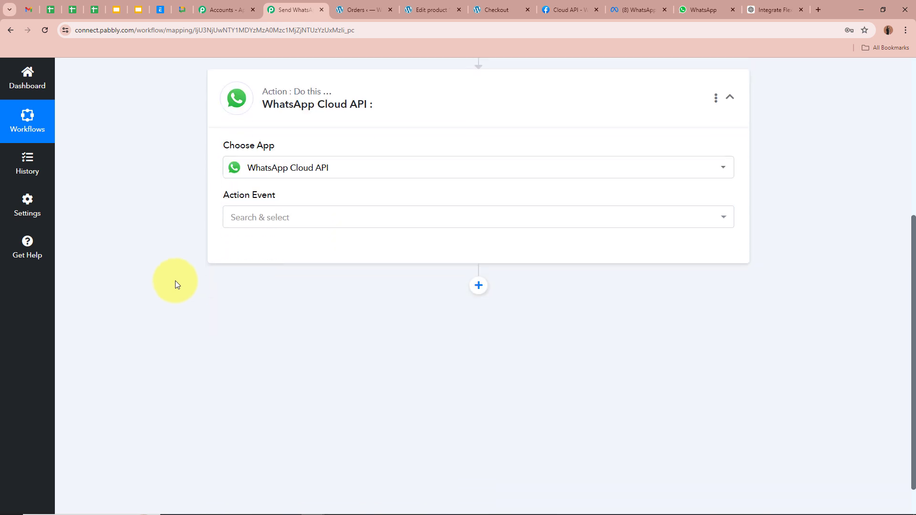
pyautogui.click(269, 218)
pyautogui.click(255, 273)
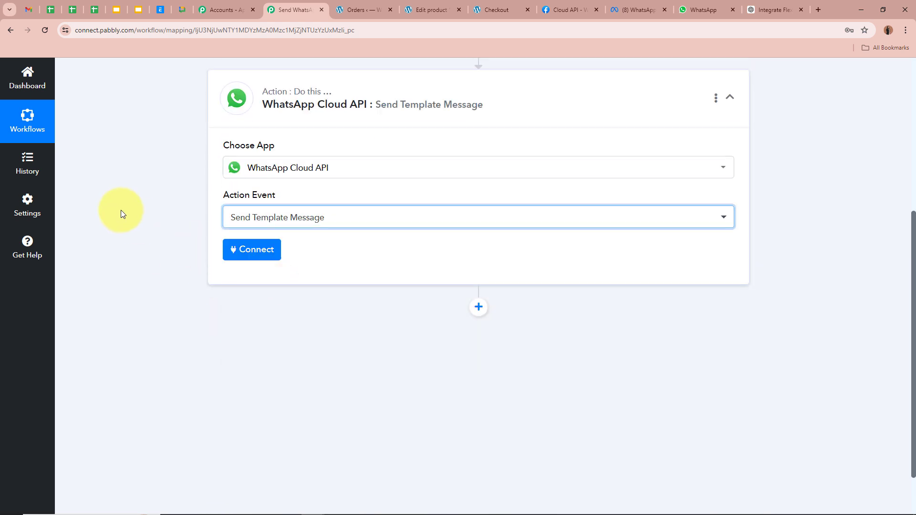
# Review woocommerce_order_template's body text, its {{1}} and {{2}} variables, and the message preview
pyautogui.click(637, 10)
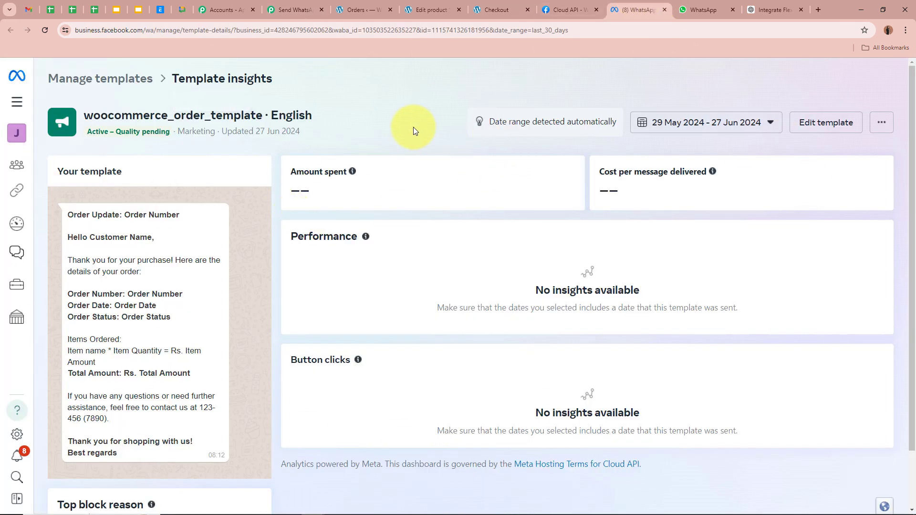
pyautogui.moveTo(66, 213); pyautogui.dragTo(174, 460)
pyautogui.click(200, 273)
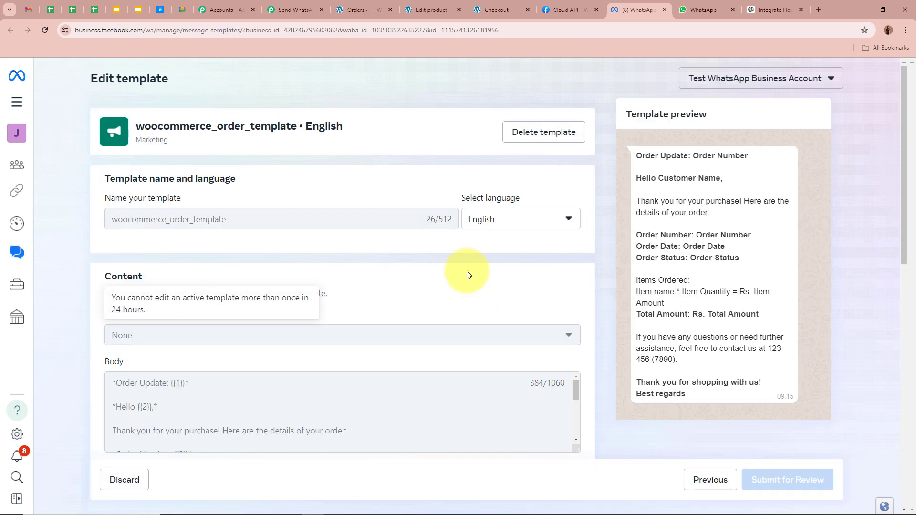
pyautogui.scroll(-3, 430, 274)
pyautogui.scroll(-5, 265, 272)
pyautogui.scroll(5, 265, 272)
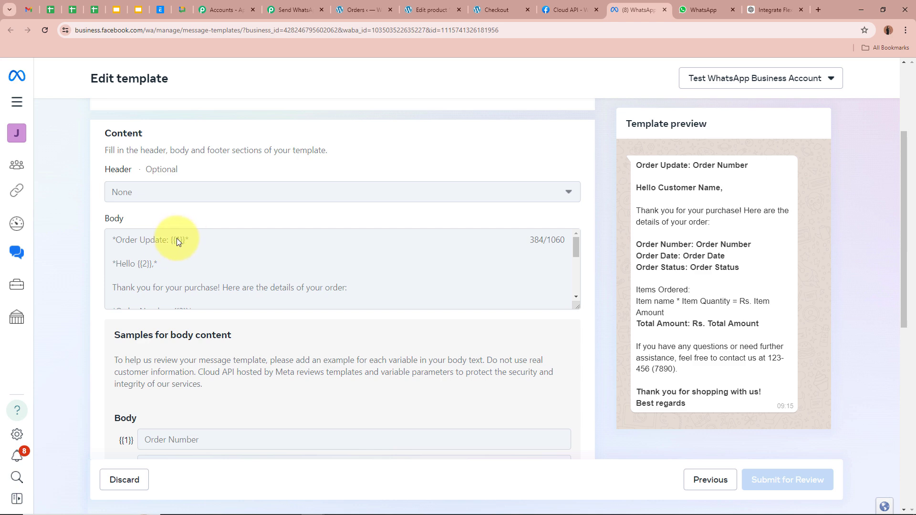
pyautogui.scroll(-5, 187, 256)
pyautogui.scroll(5, 187, 256)
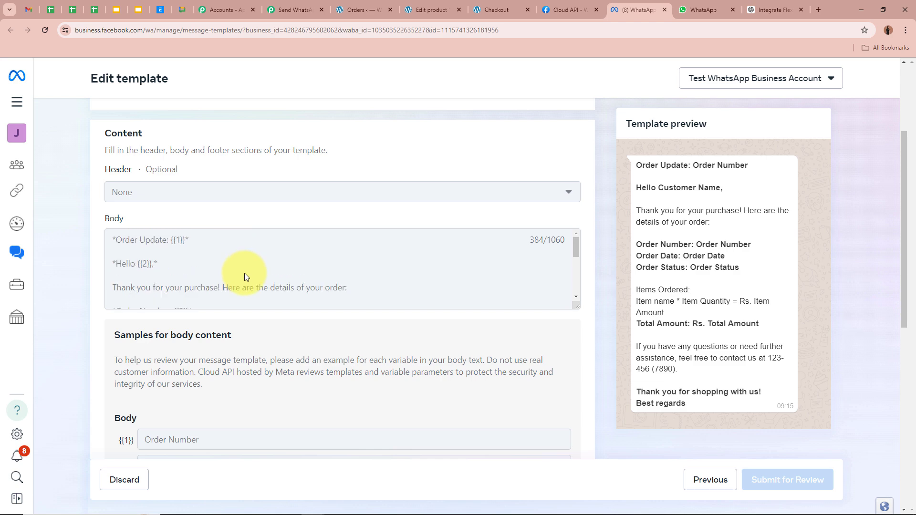
pyautogui.scroll(-5, 245, 276)
pyautogui.scroll(5, 244, 276)
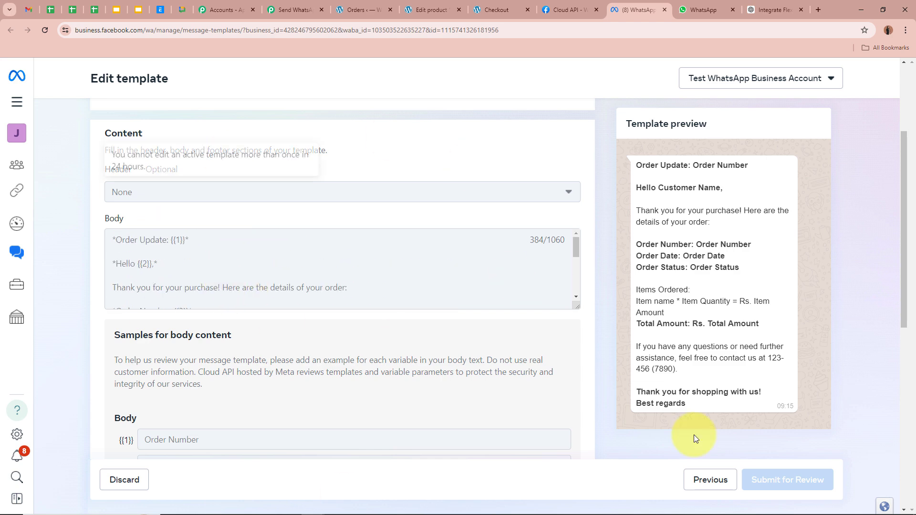
pyautogui.moveTo(637, 164); pyautogui.dragTo(731, 394)
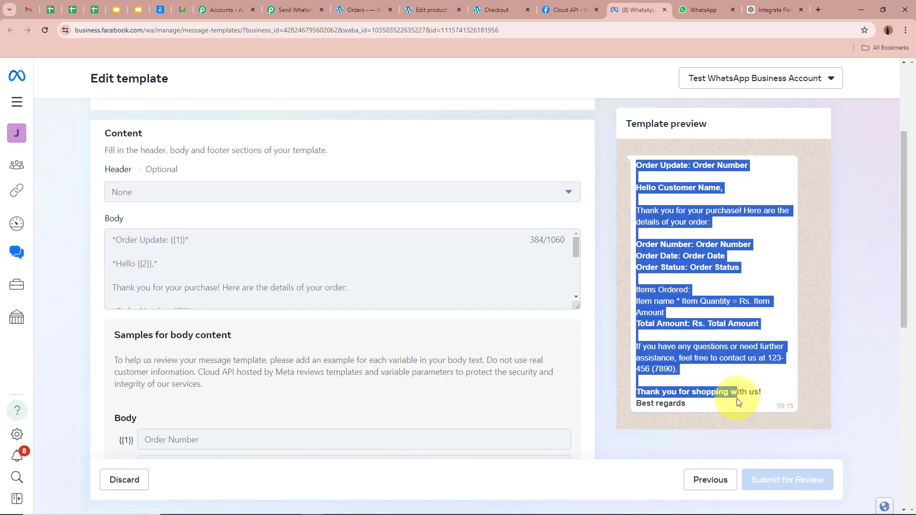
pyautogui.click(723, 322)
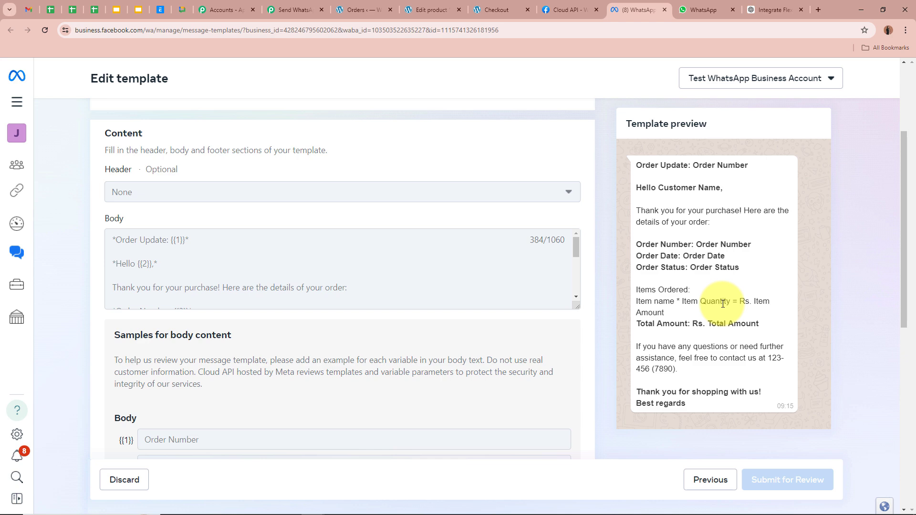
# Create a new WhatsApp Cloud API connection named WhatsApp Cloud API #92, with empty credential fields
pyautogui.click(295, 9)
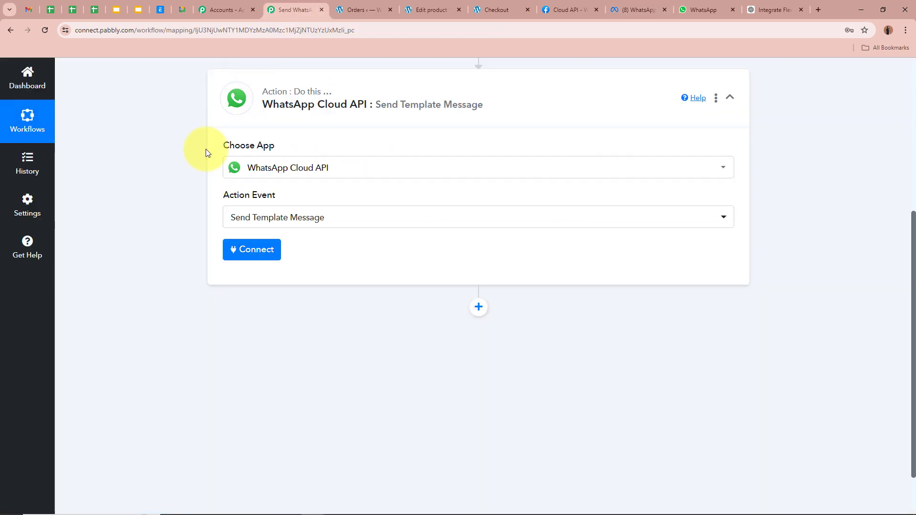
pyautogui.scroll(1, 141, 279)
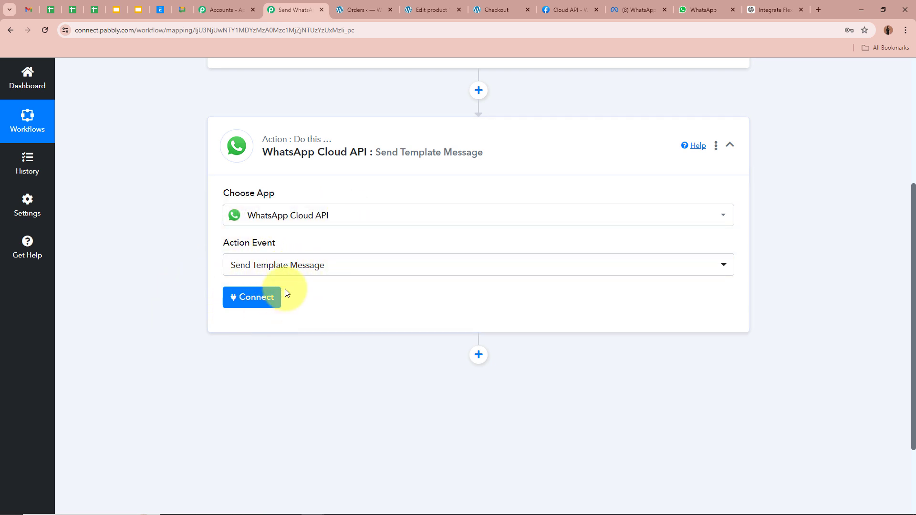
pyautogui.click(245, 297)
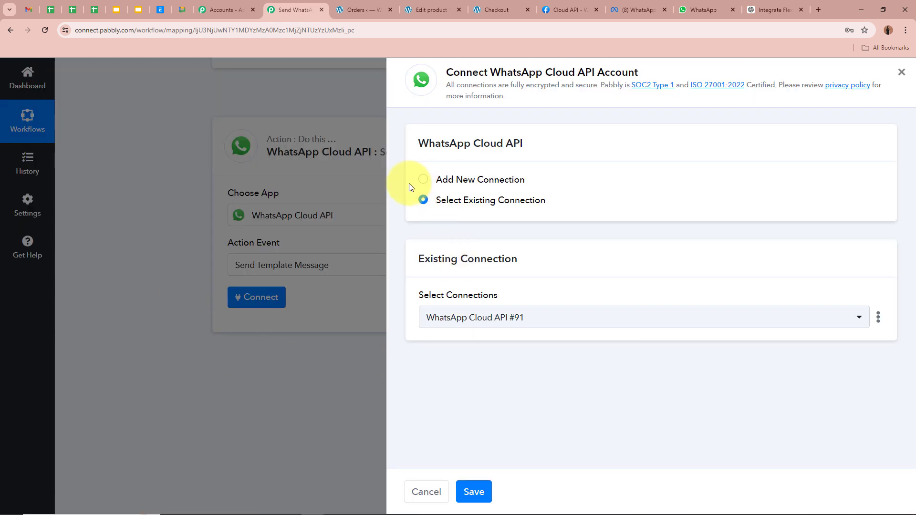
pyautogui.click(423, 179)
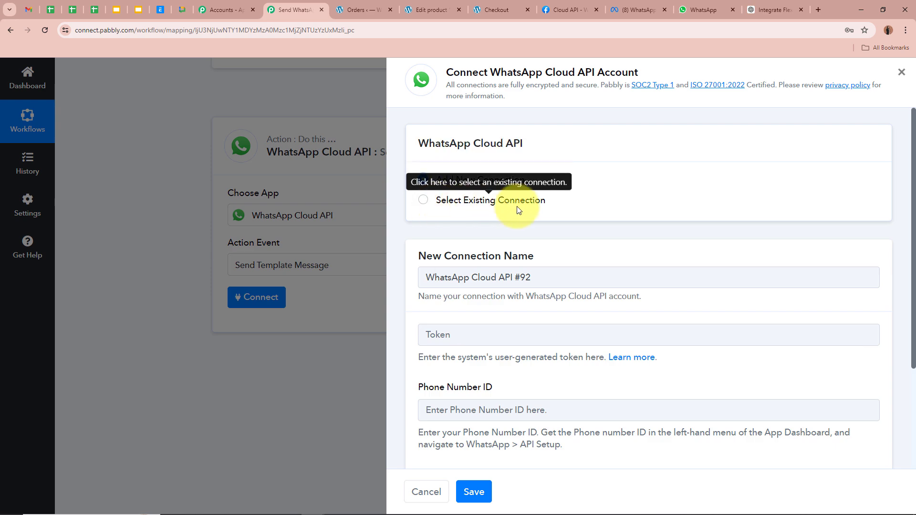
pyautogui.scroll(-3, 559, 210)
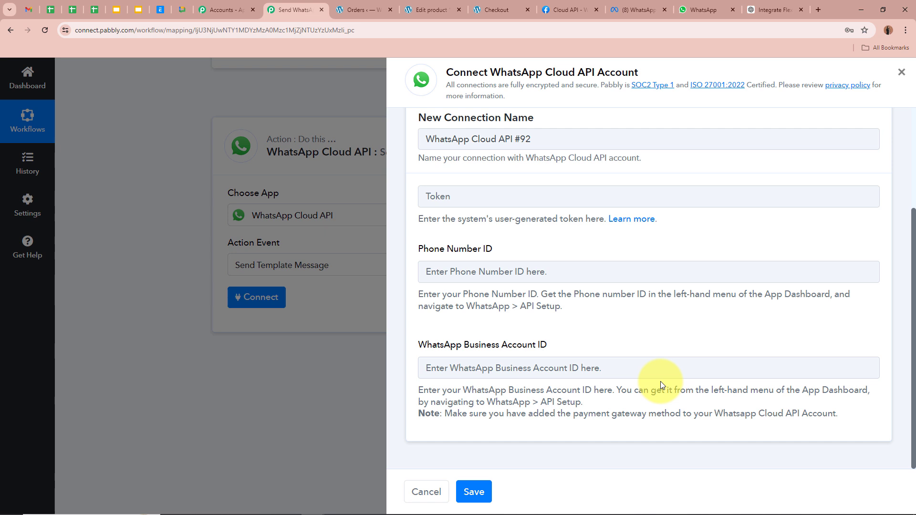
pyautogui.click(637, 224)
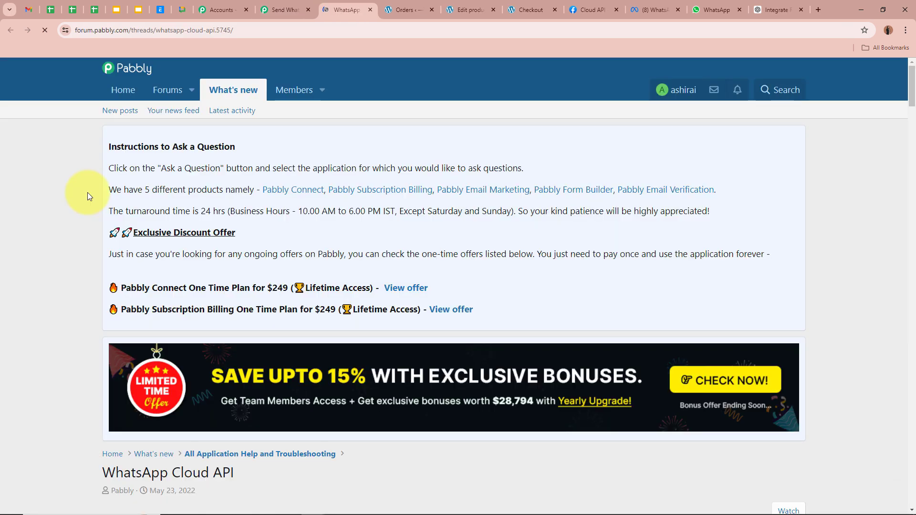
pyautogui.scroll(-8, 57, 214)
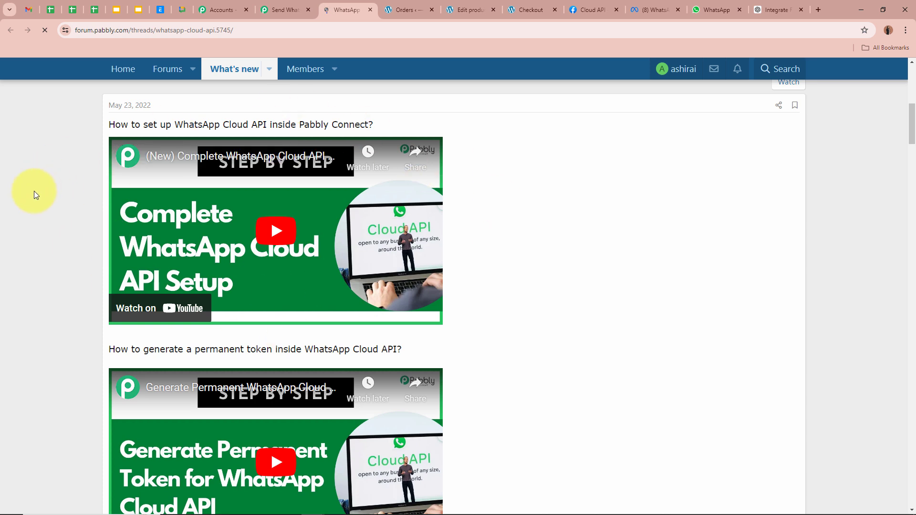
pyautogui.scroll(-2, 33, 191)
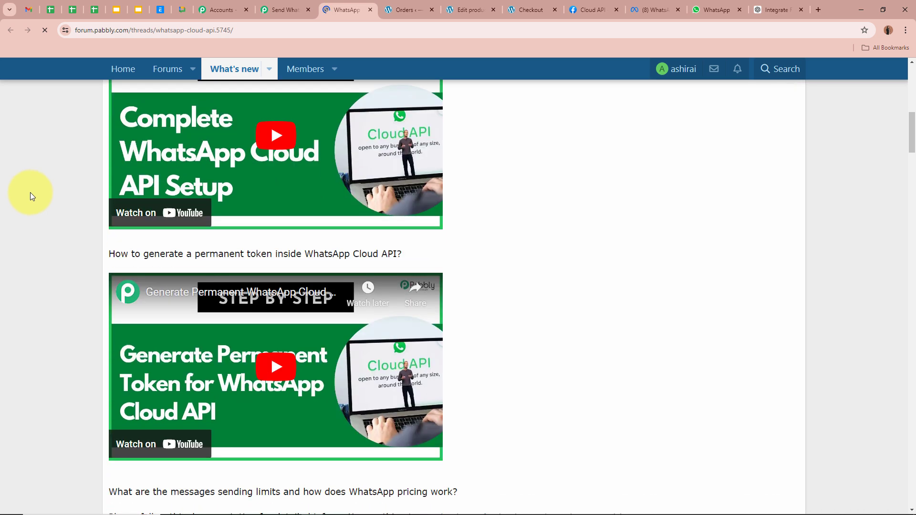
pyautogui.scroll(1, 30, 192)
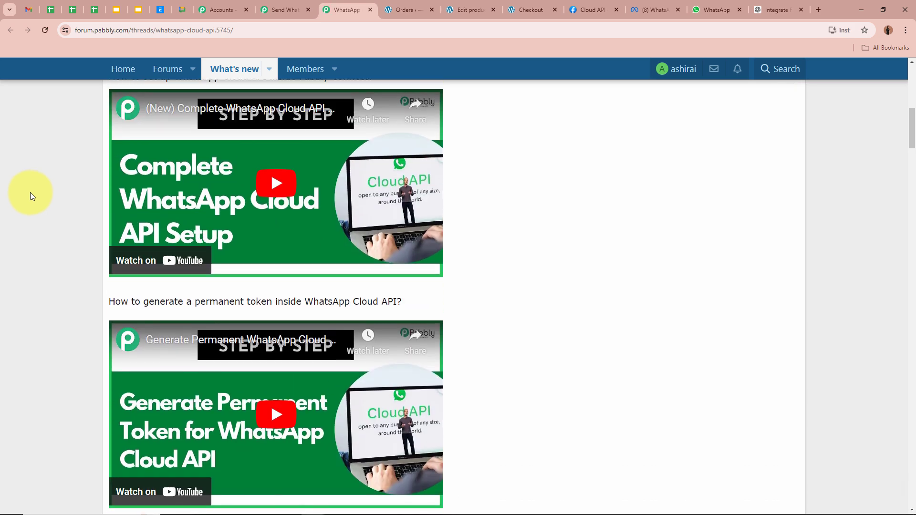
pyautogui.scroll(-2, 30, 192)
pyautogui.click(276, 7)
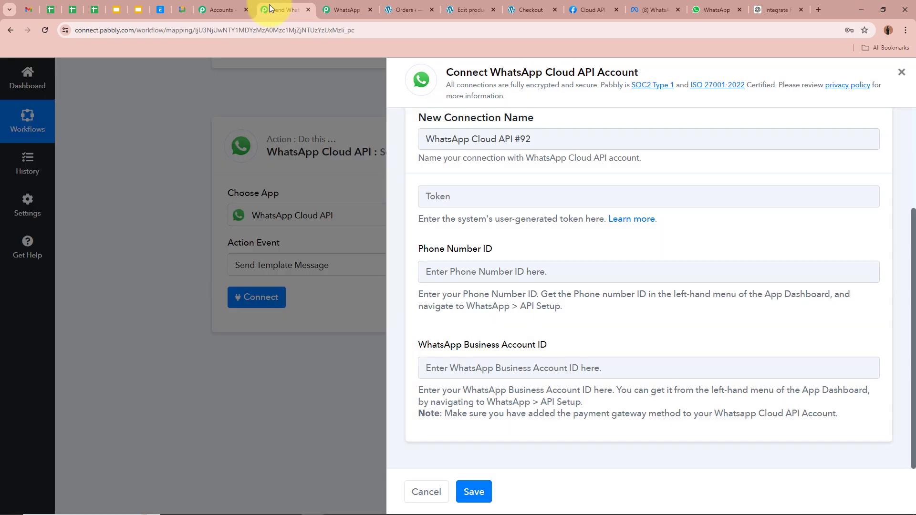
pyautogui.click(334, 4)
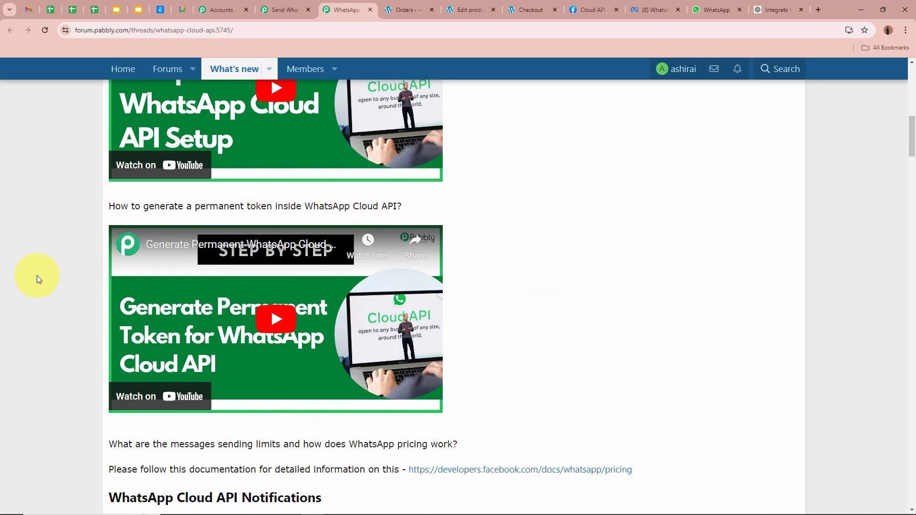
pyautogui.scroll(-1, 37, 276)
pyautogui.scroll(3, 37, 276)
pyautogui.scroll(1, 38, 279)
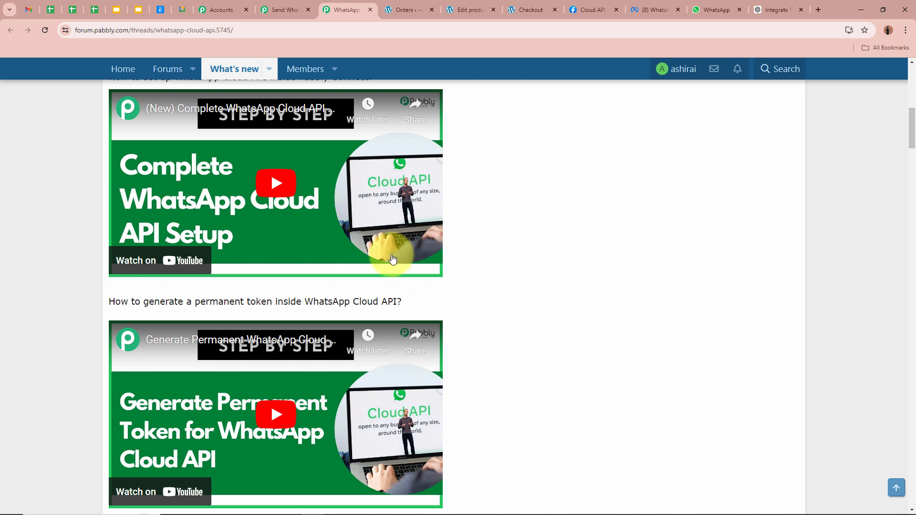
pyautogui.click(372, 10)
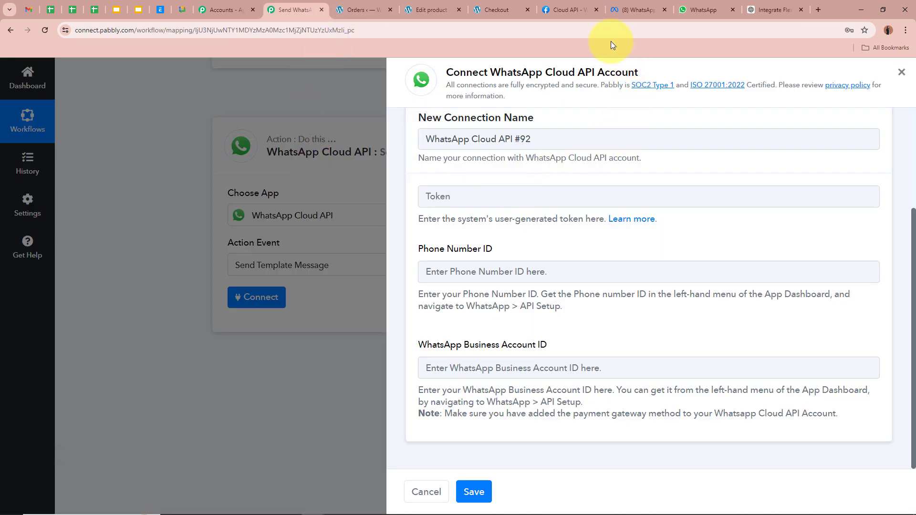
# Paste Meta's temporary access token into the Pabbly connection's token field
pyautogui.click(570, 9)
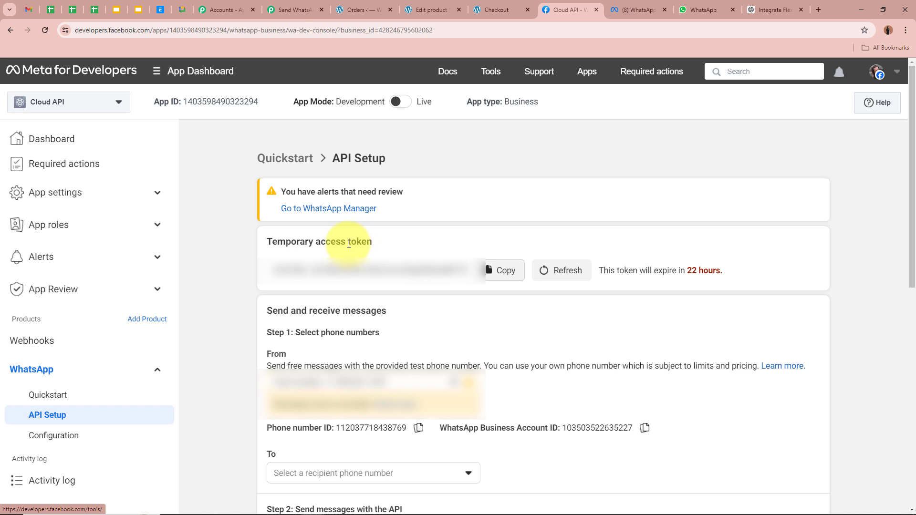
pyautogui.moveTo(348, 241); pyautogui.dragTo(377, 243)
pyautogui.click(377, 242)
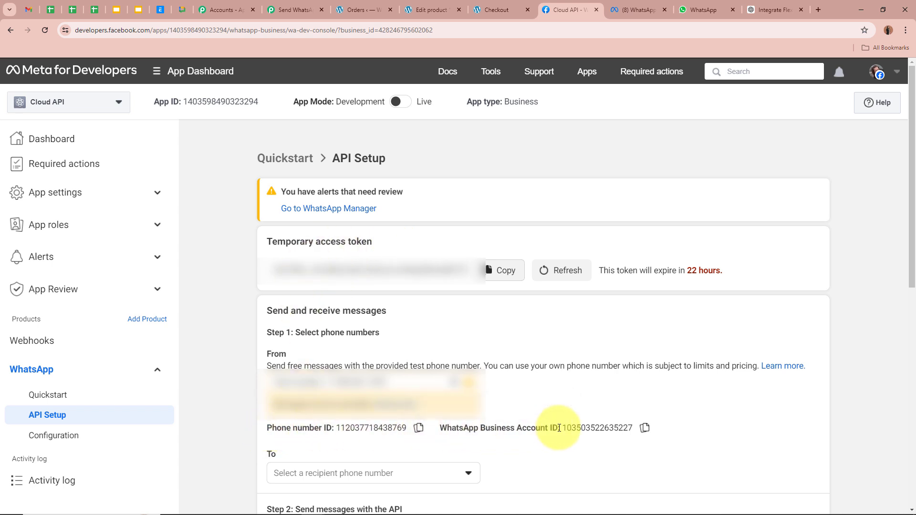
pyautogui.click(292, 10)
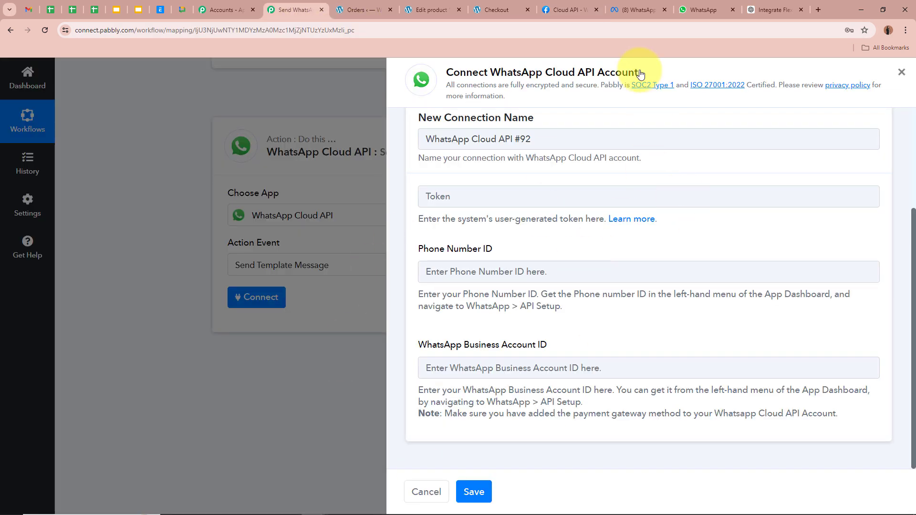
pyautogui.click(555, 8)
pyautogui.click(498, 276)
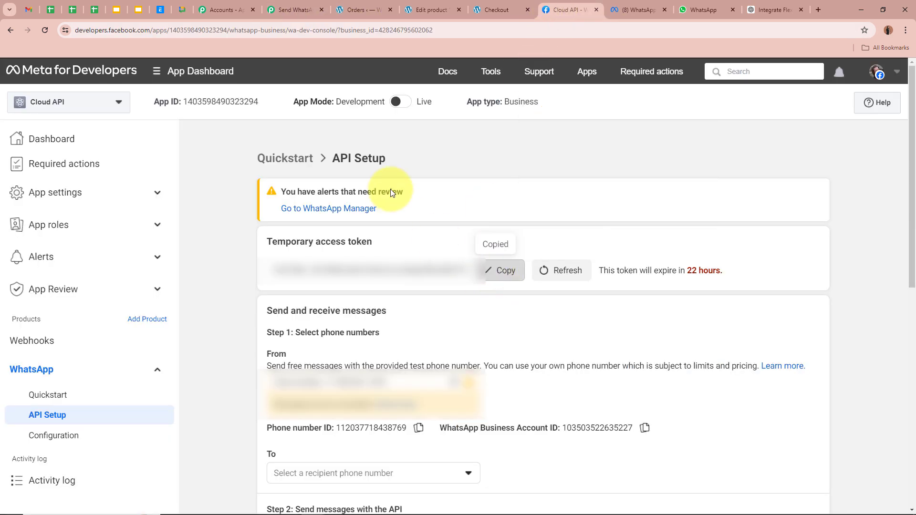
pyautogui.click(293, 11)
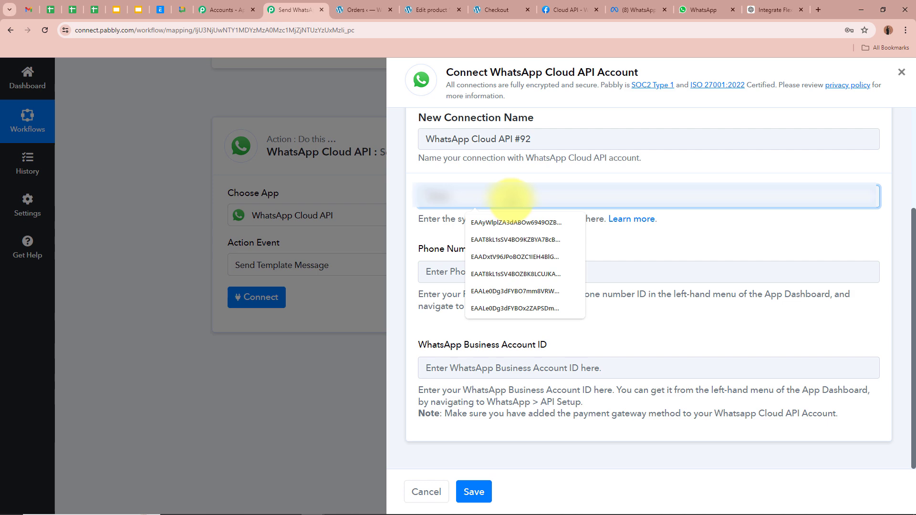
pyautogui.hotkey('ctrl', 'v')
# Paste the Phone Number ID from Meta's API Setup page into the connection form
pyautogui.click(467, 267)
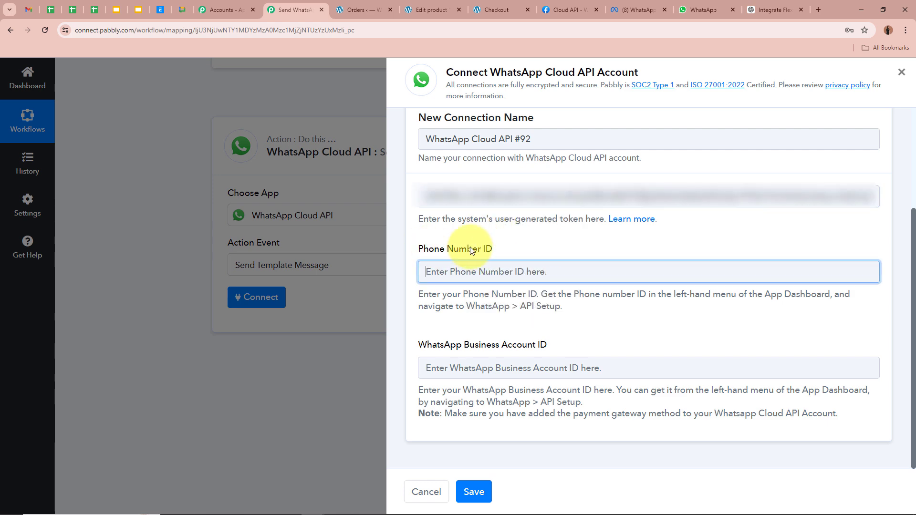
pyautogui.click(577, 6)
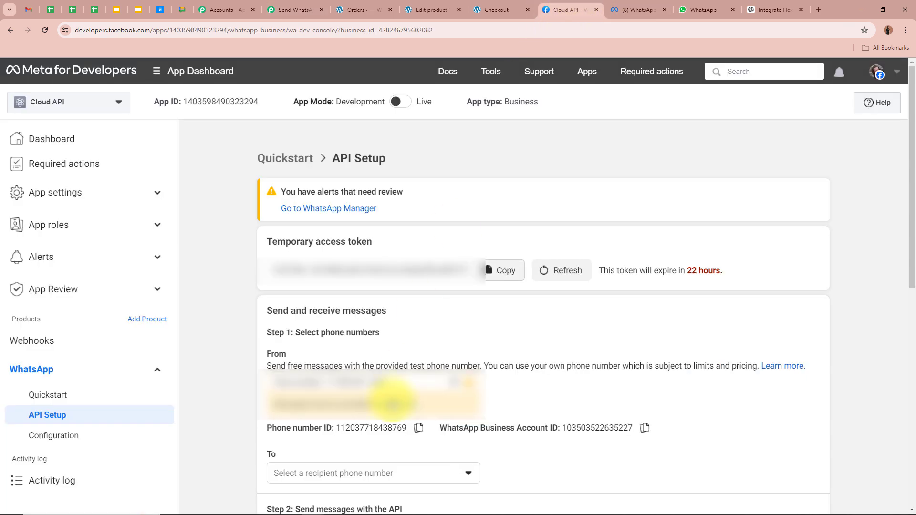
pyautogui.click(418, 428)
pyautogui.click(292, 9)
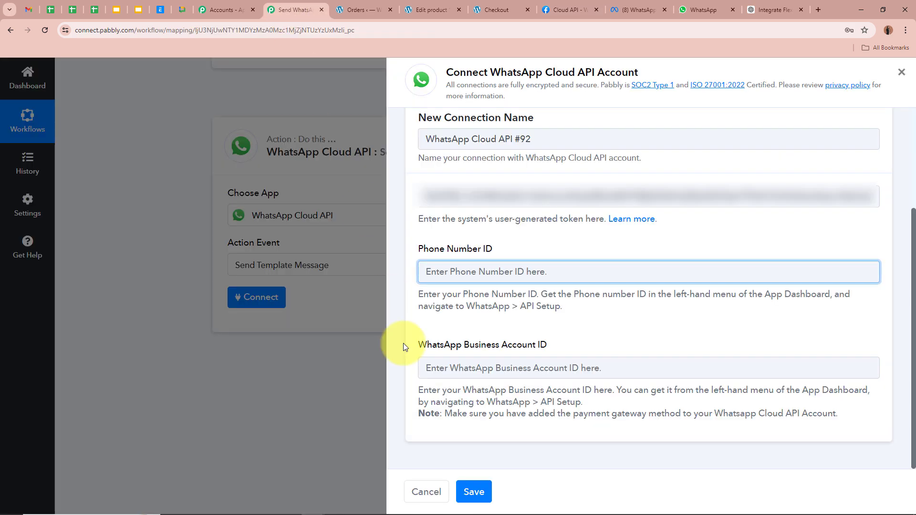
pyautogui.hotkey('ctrl', 'v')
# Paste the WhatsApp Business Account ID and save the new connection
pyautogui.click(436, 367)
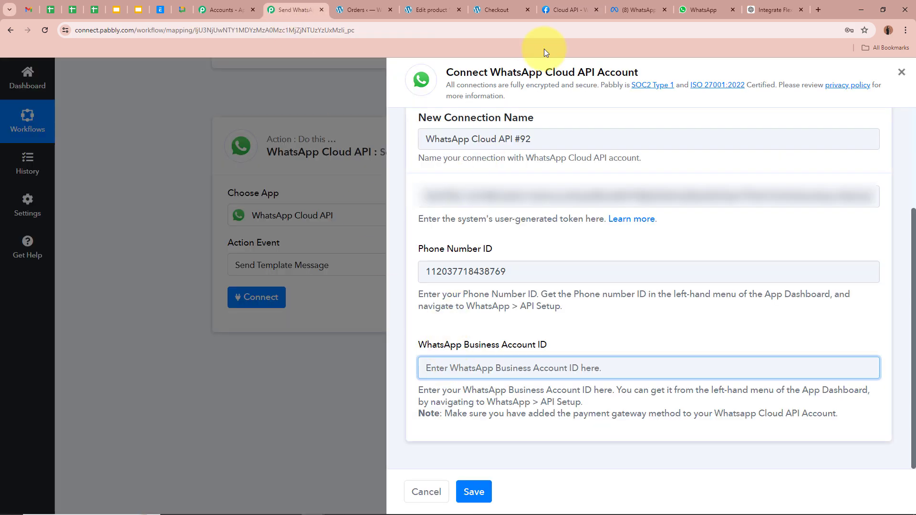
pyautogui.click(568, 9)
pyautogui.click(644, 427)
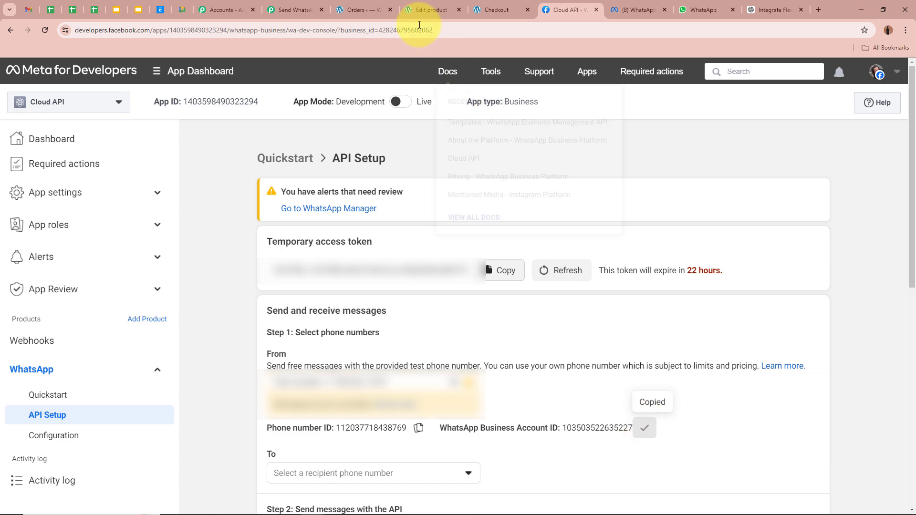
pyautogui.click(302, 6)
pyautogui.hotkey('ctrl', 'v')
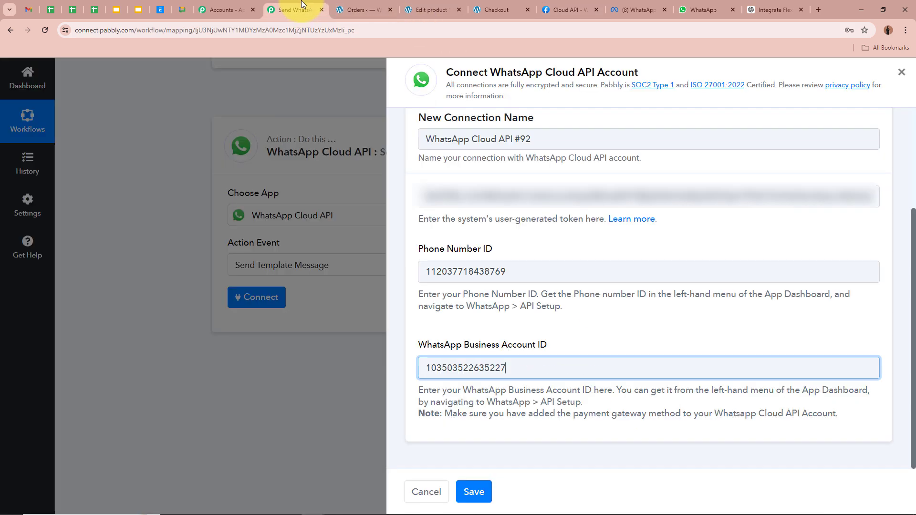
pyautogui.click(472, 493)
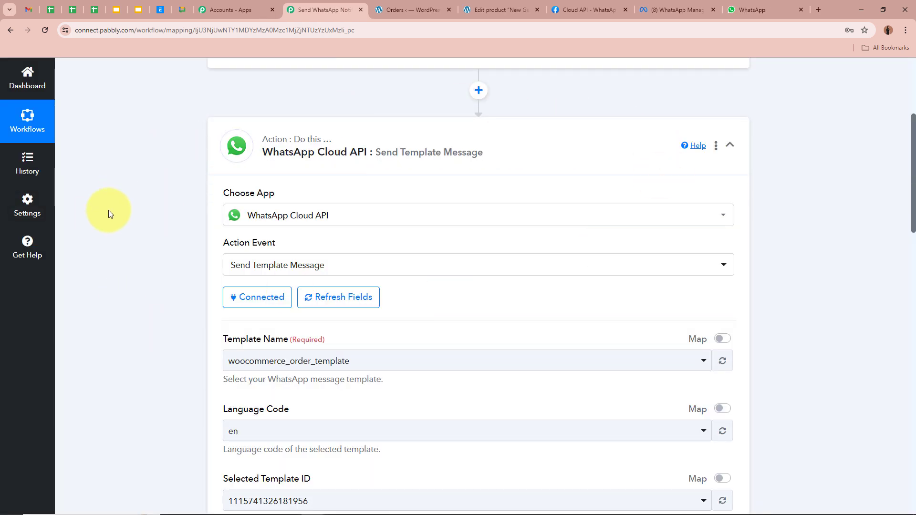
pyautogui.scroll(-2, 108, 213)
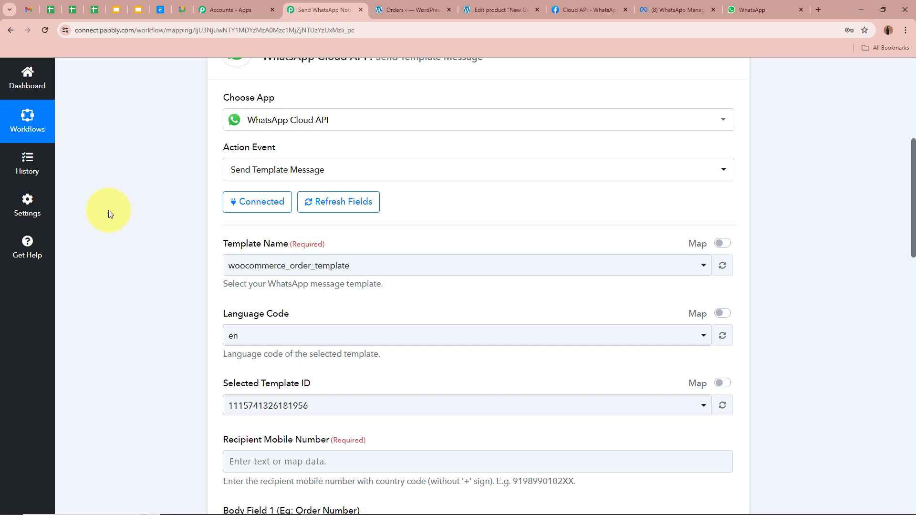
pyautogui.scroll(-1, 108, 210)
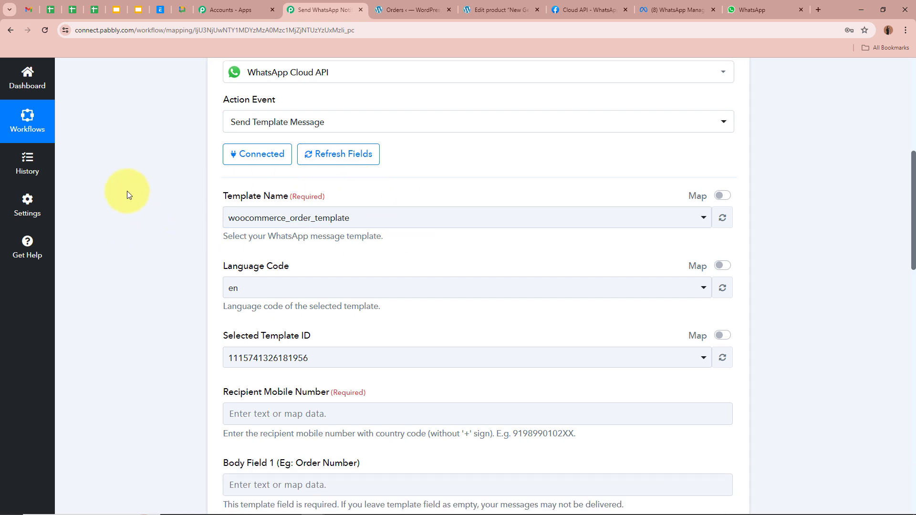
pyautogui.click(665, 10)
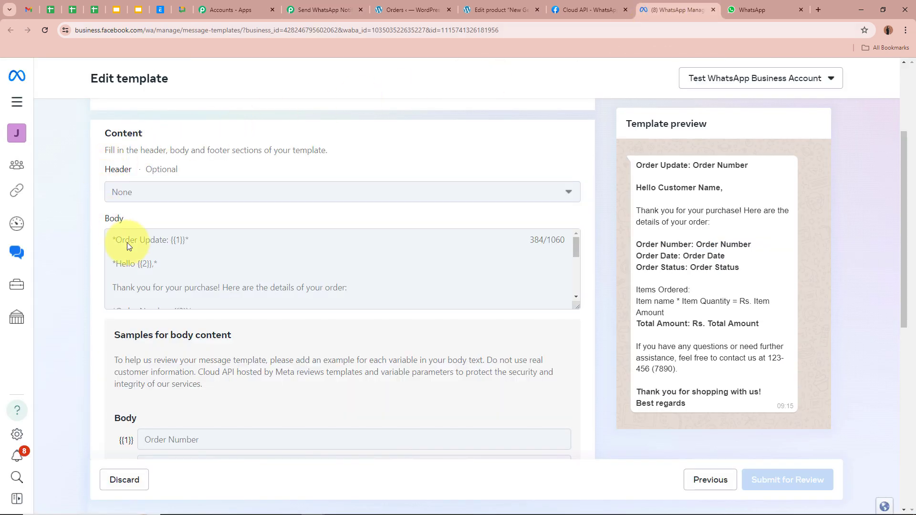
pyautogui.scroll(3, 126, 242)
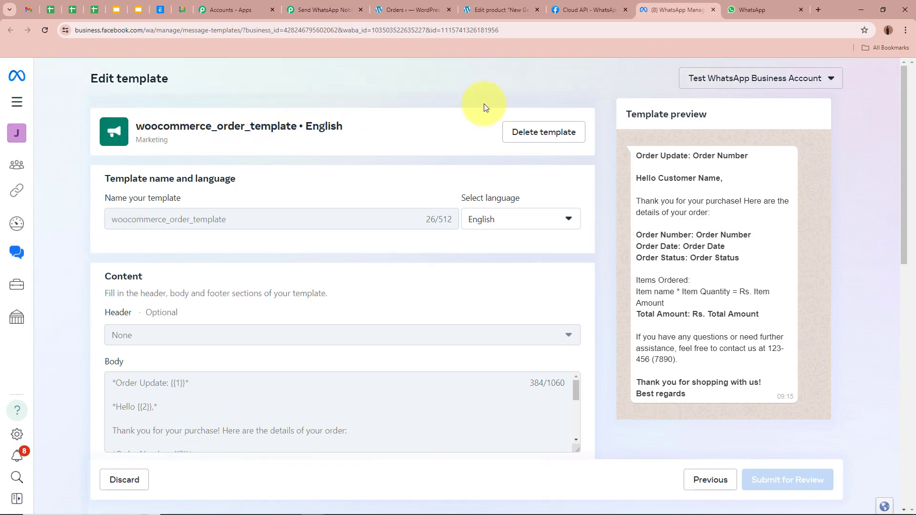
pyautogui.click(286, 4)
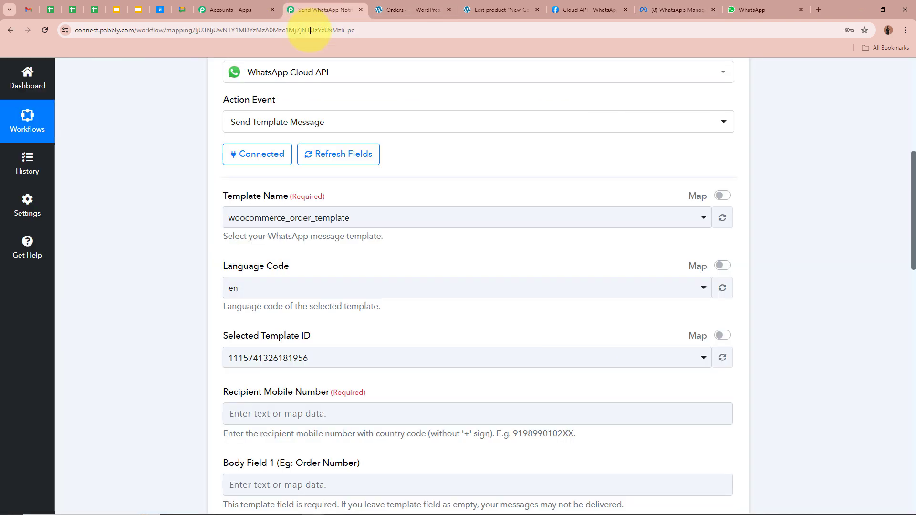
pyautogui.click(248, 219)
pyautogui.click(242, 271)
pyautogui.scroll(-2, 179, 231)
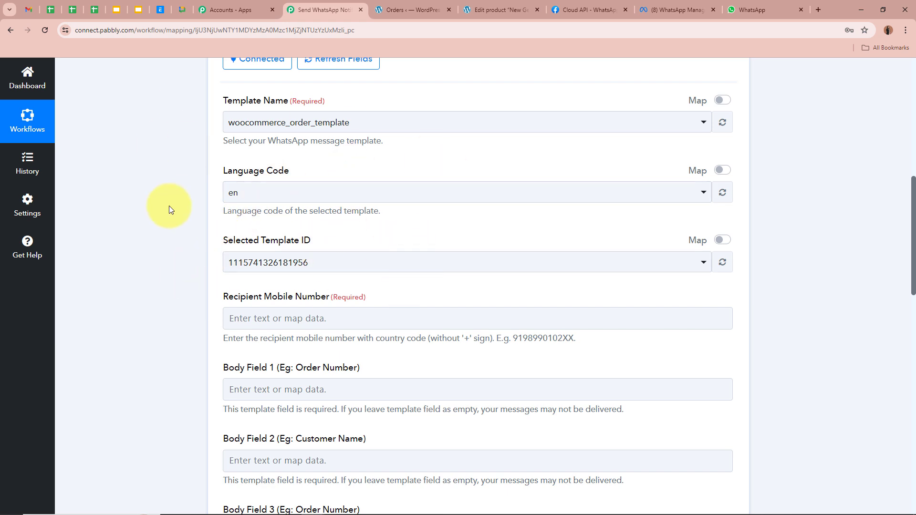
pyautogui.scroll(-2, 159, 250)
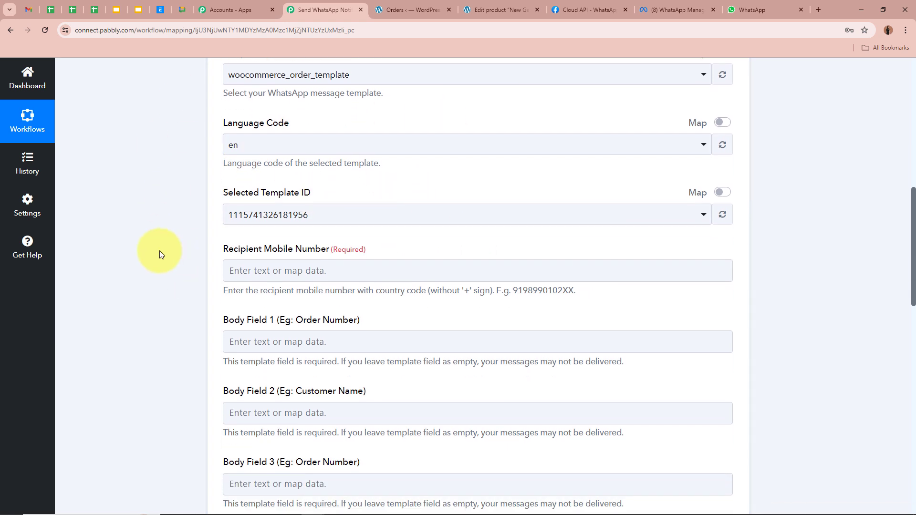
pyautogui.scroll(-1, 159, 250)
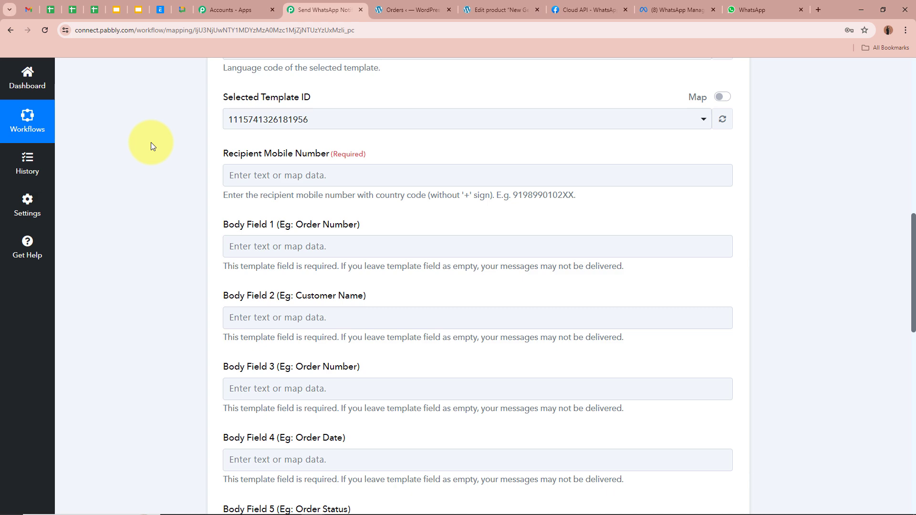
pyautogui.scroll(10, 154, 165)
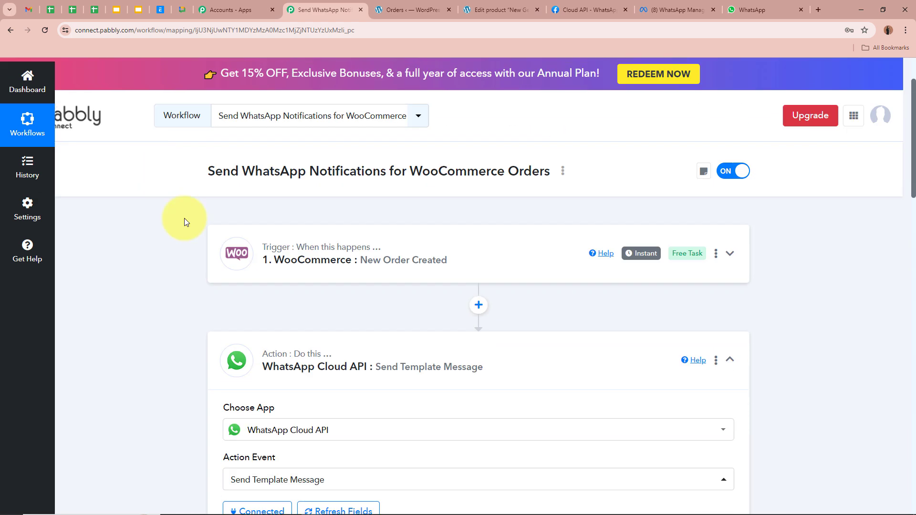
pyautogui.scroll(-10, 159, 271)
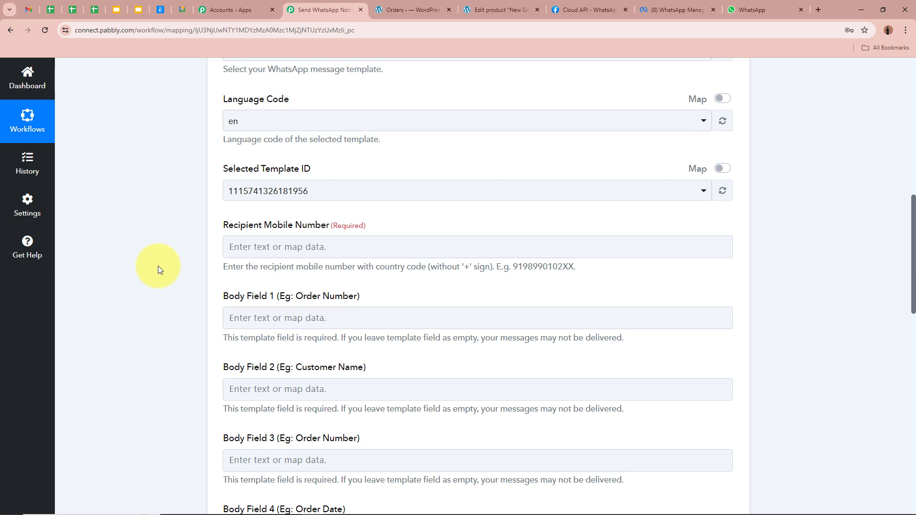
# Map the order's Billing Phone into Recipient Mobile Number, then look over the Body Fields
pyautogui.click(242, 248)
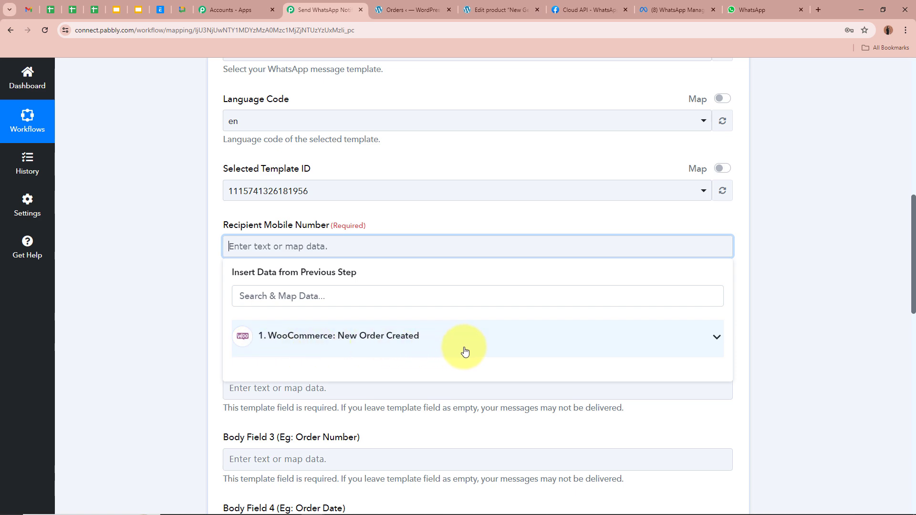
pyautogui.scroll(9, 465, 352)
pyautogui.scroll(-6, 235, 215)
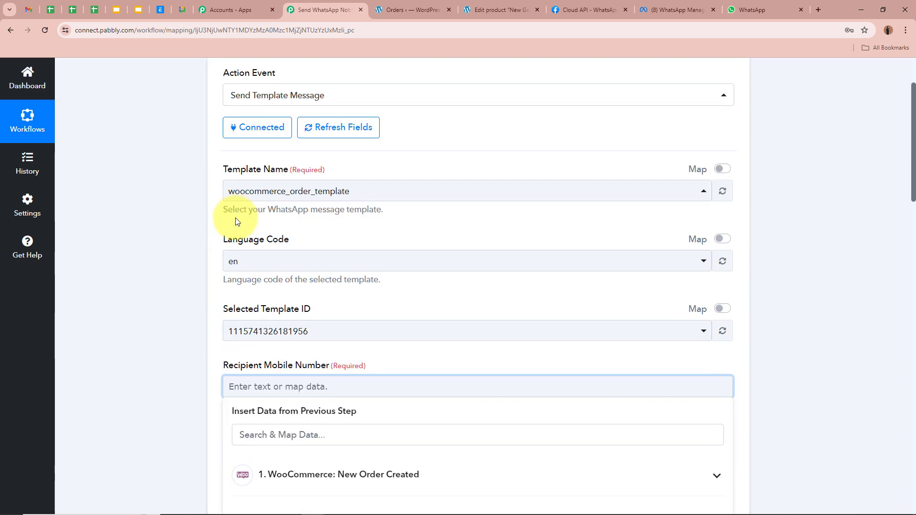
pyautogui.scroll(-5, 236, 221)
pyautogui.click(535, 248)
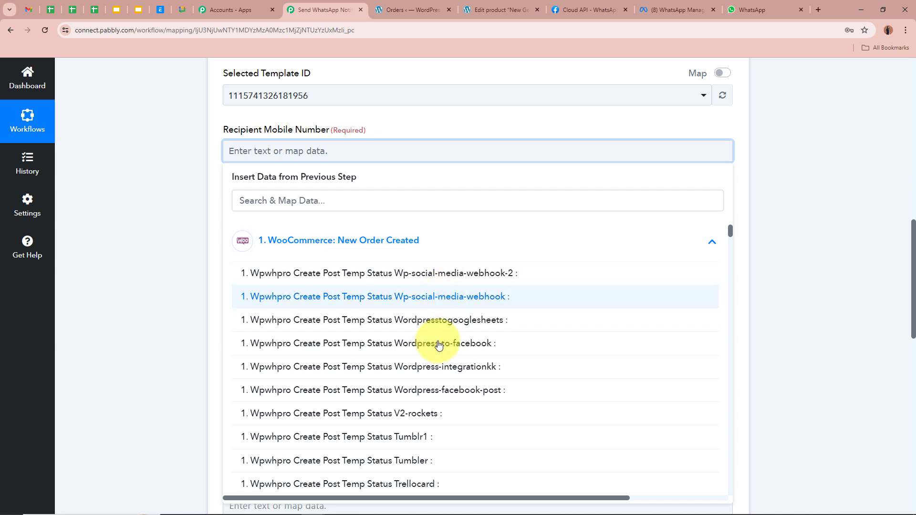
pyautogui.click(350, 198)
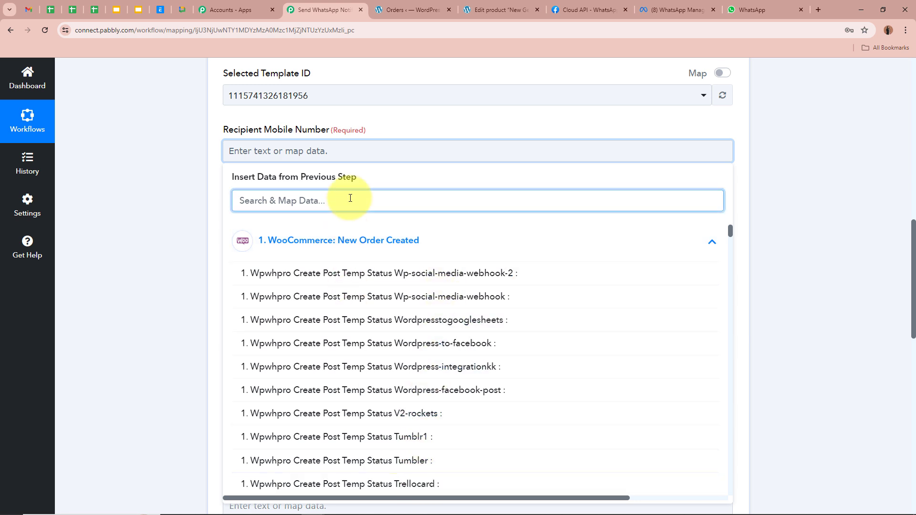
pyautogui.write('Phone')
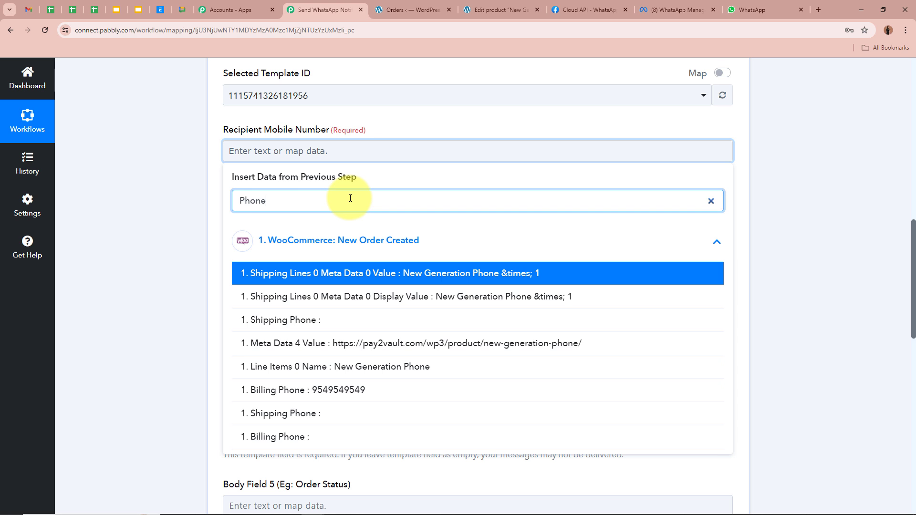
pyautogui.click(355, 390)
pyautogui.click(161, 200)
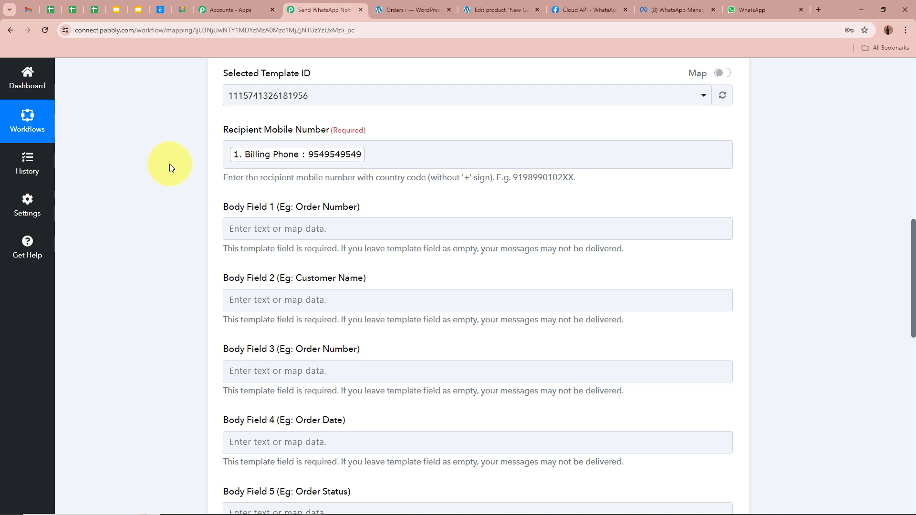
pyautogui.scroll(11, 170, 164)
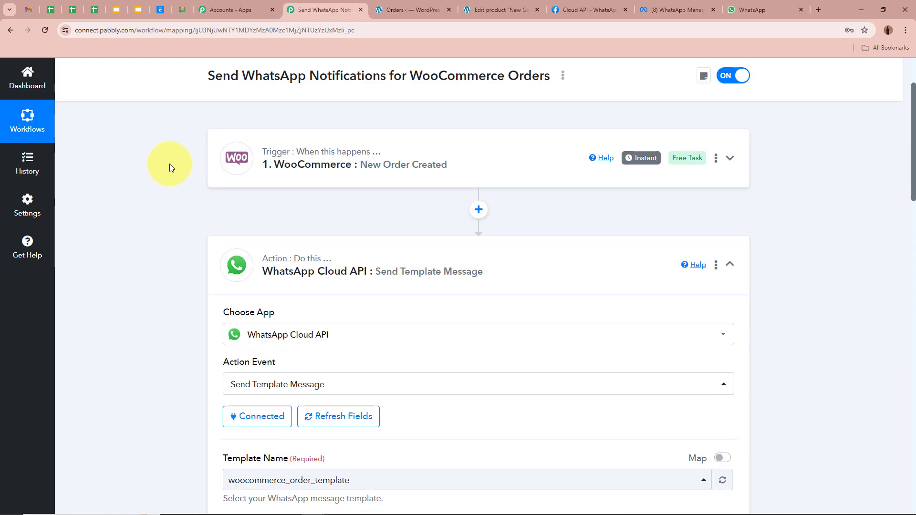
pyautogui.scroll(-6, 170, 165)
pyautogui.scroll(-4, 170, 164)
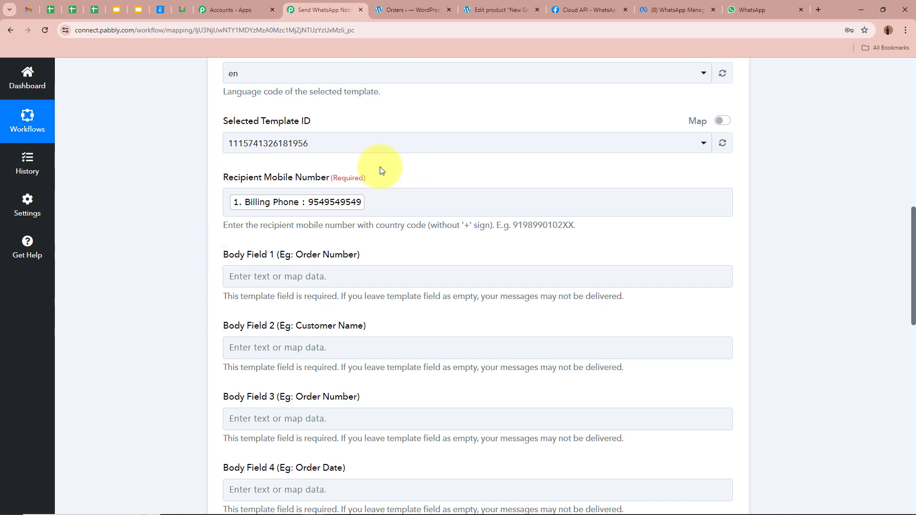
pyautogui.scroll(-3, 119, 236)
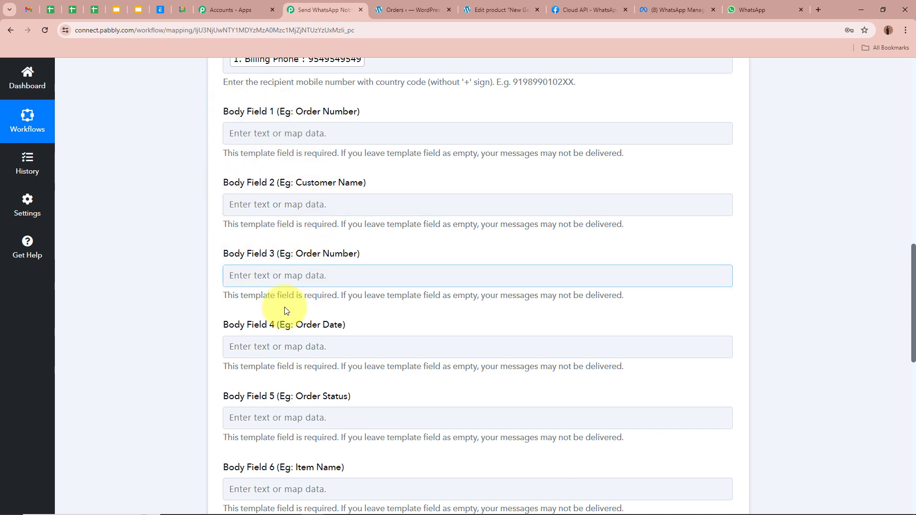
pyautogui.scroll(-4, 258, 296)
pyautogui.scroll(6, 274, 318)
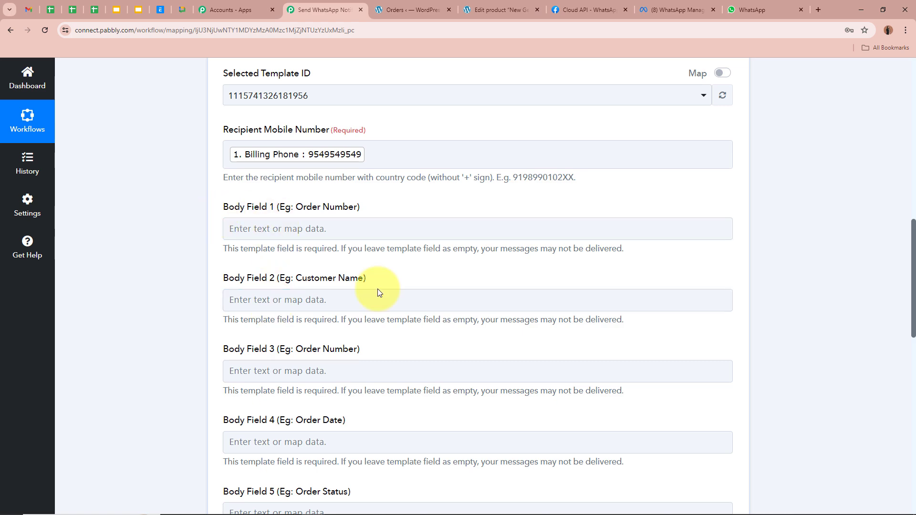
pyautogui.click(669, 8)
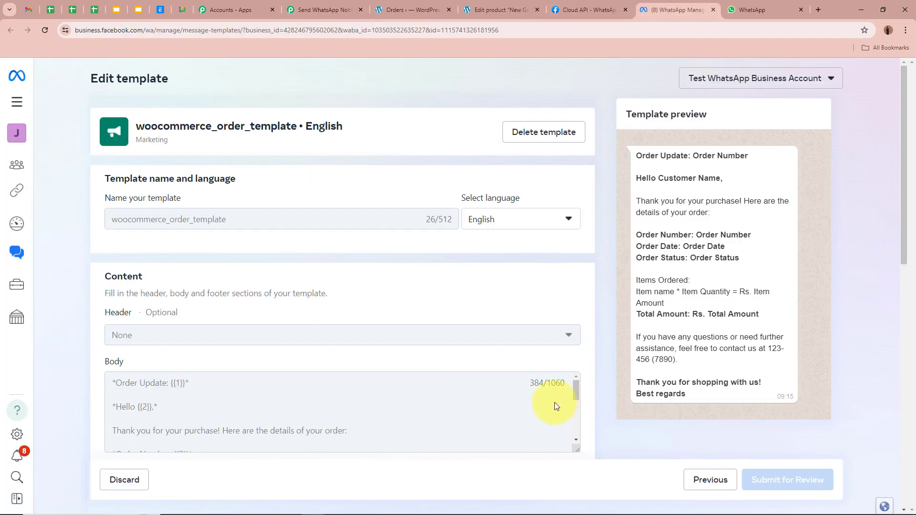
pyautogui.scroll(-1, 191, 391)
pyautogui.scroll(1, 178, 386)
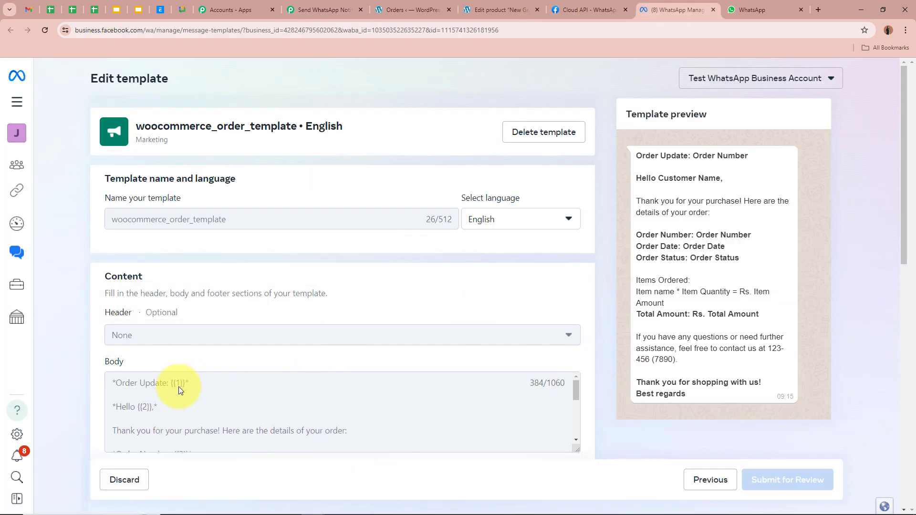
pyautogui.scroll(-2, 157, 406)
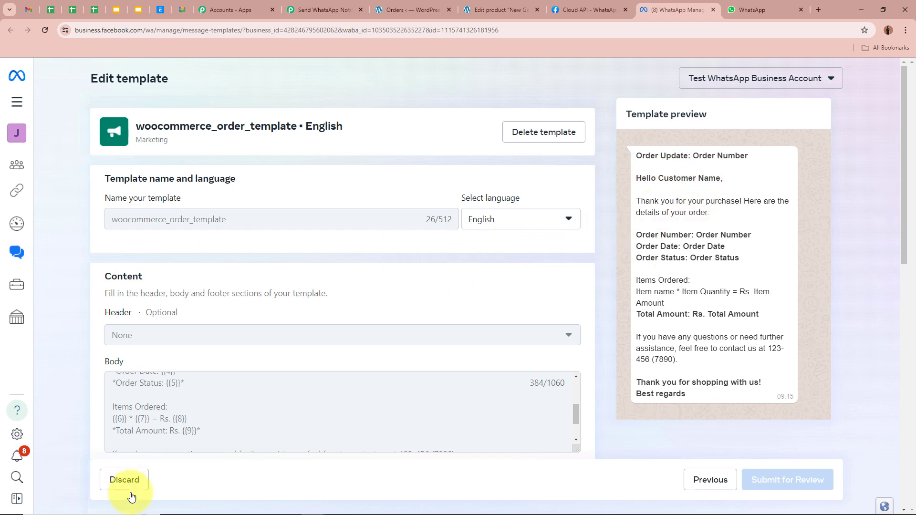
pyautogui.scroll(3, 219, 429)
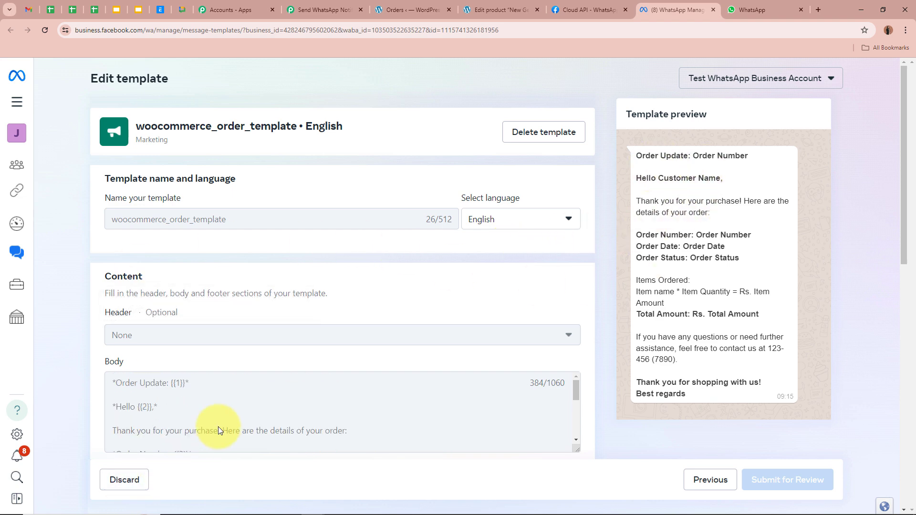
pyautogui.click(318, 10)
pyautogui.scroll(-1, 156, 169)
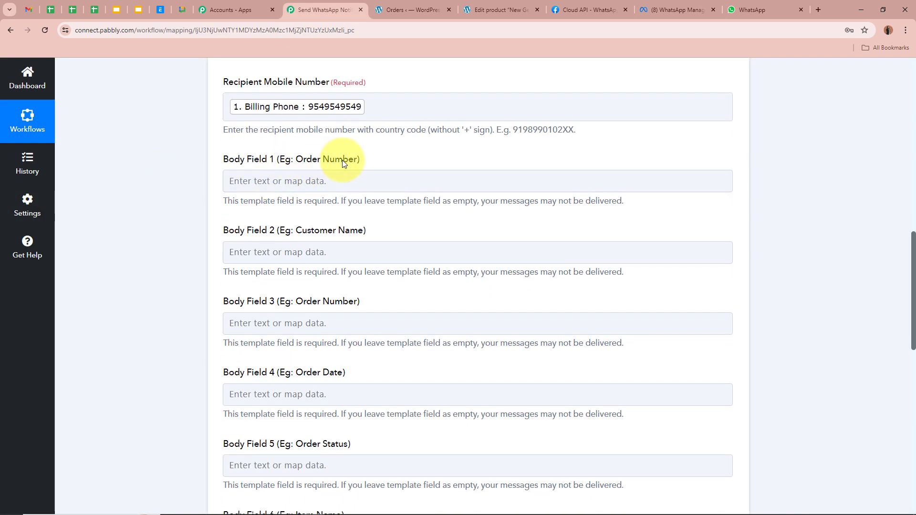
# Map the WooCommerce Order Key into Body Field 1
pyautogui.click(298, 181)
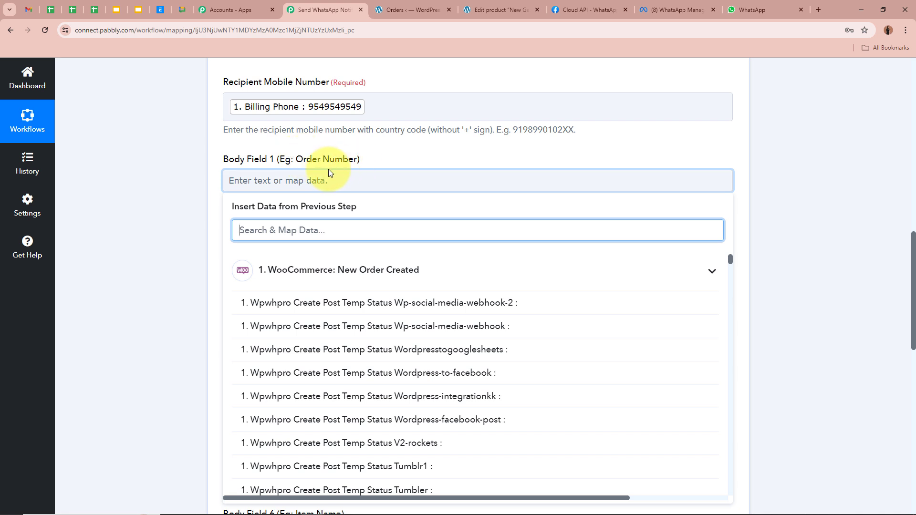
pyautogui.write('O')
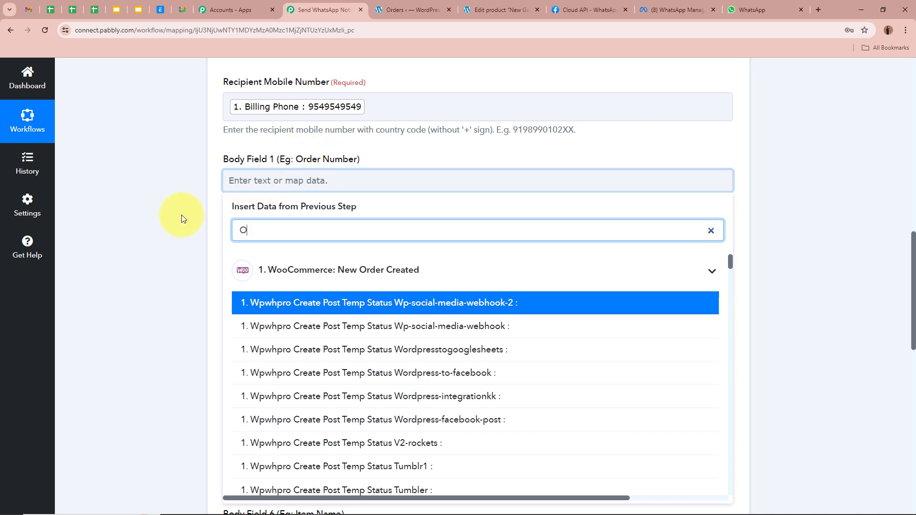
pyautogui.write('rder')
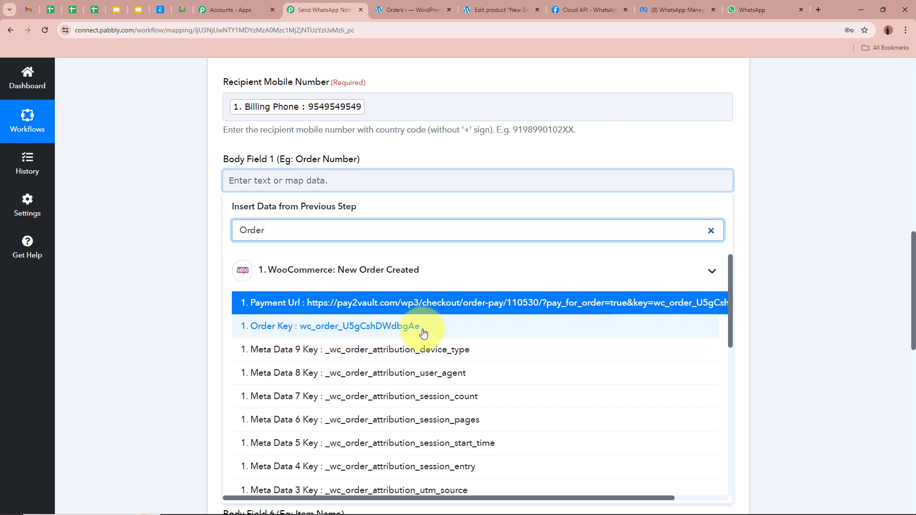
pyautogui.click(424, 329)
pyautogui.click(179, 204)
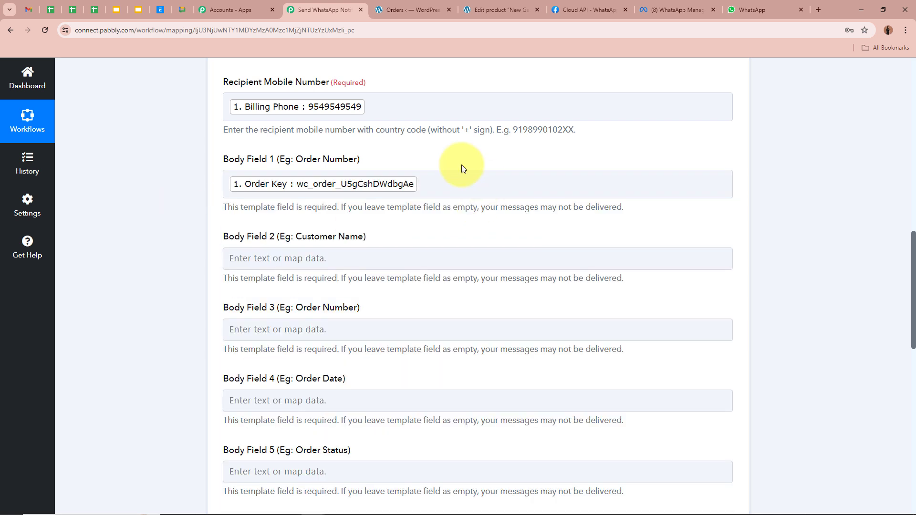
pyautogui.scroll(-2, 176, 216)
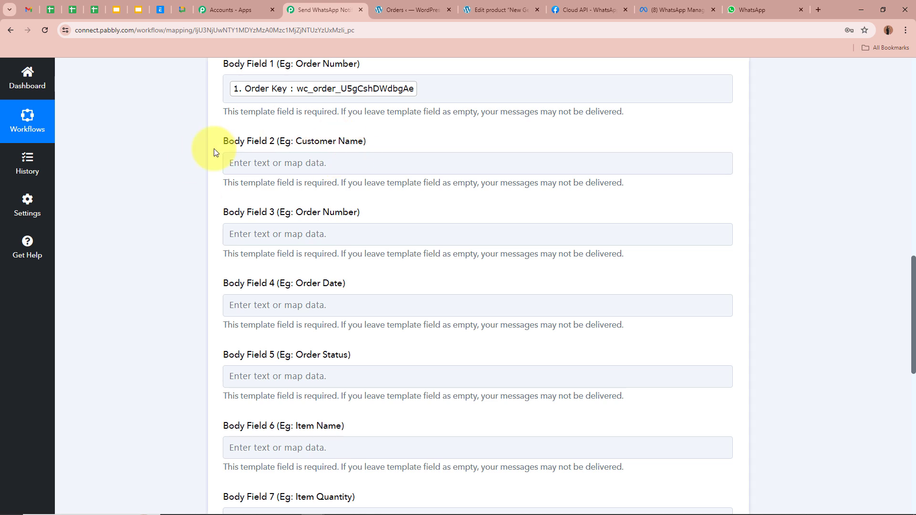
# Fill Body Field 2 with Shipping First Name followed by Shipping Last Name
pyautogui.click(235, 163)
pyautogui.click(245, 211)
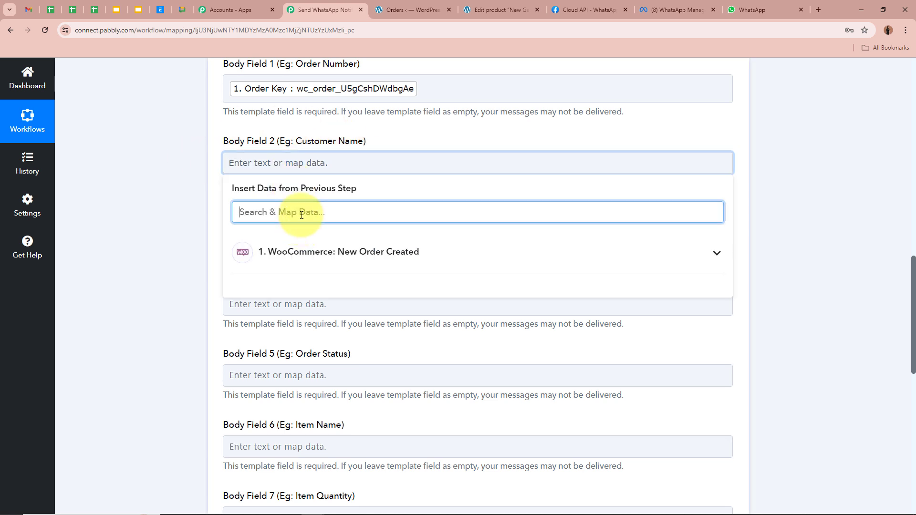
pyautogui.write('Name')
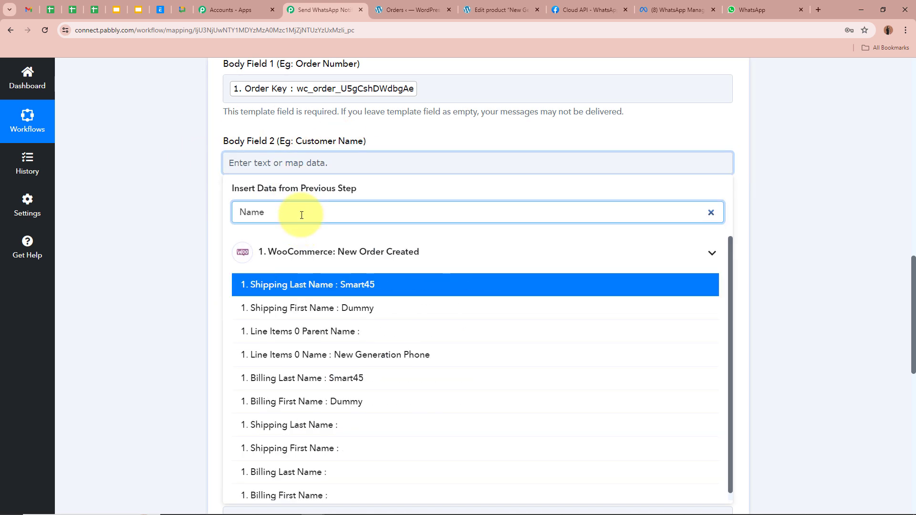
pyautogui.click(368, 308)
pyautogui.click(368, 287)
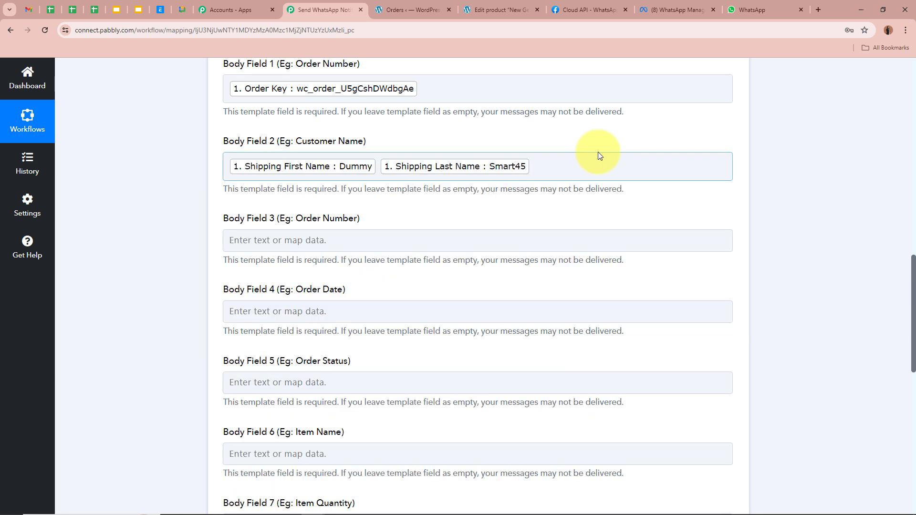
pyautogui.scroll(-1, 596, 155)
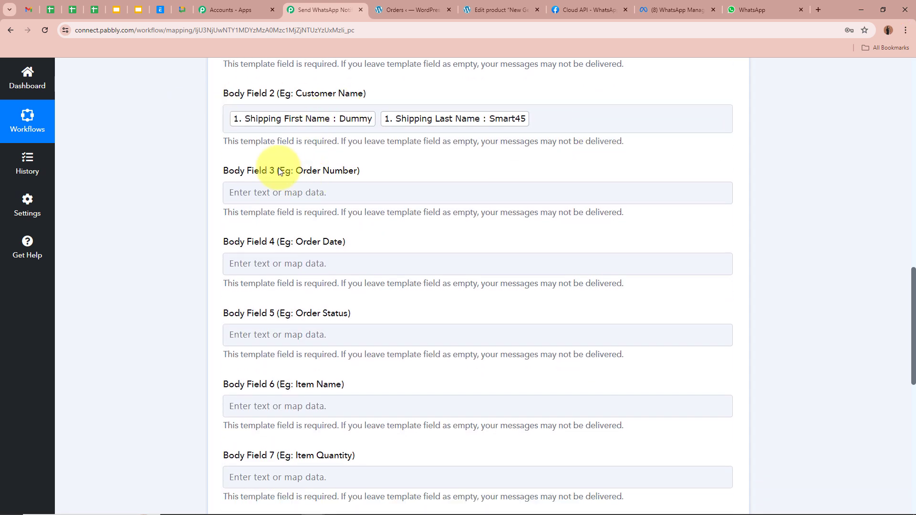
# Map the Order Key into Body Field 3 (Order Number)
pyautogui.click(260, 193)
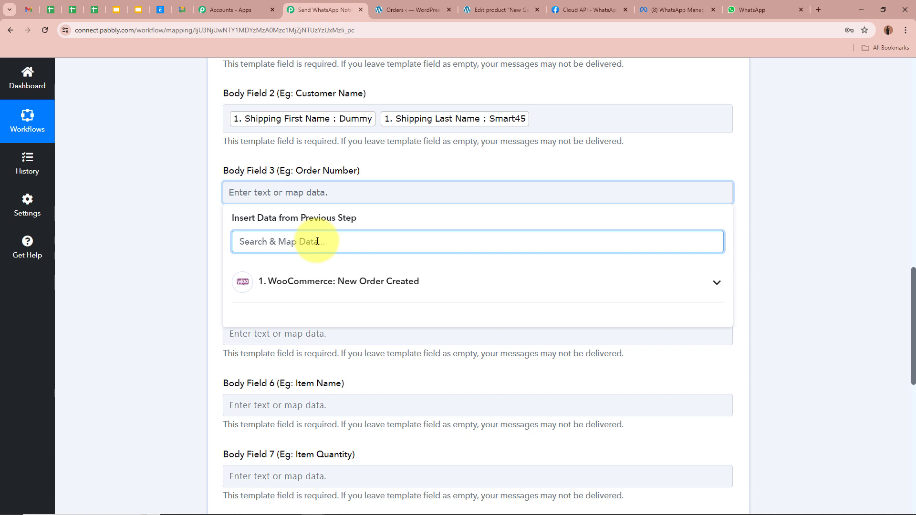
pyautogui.write('O')
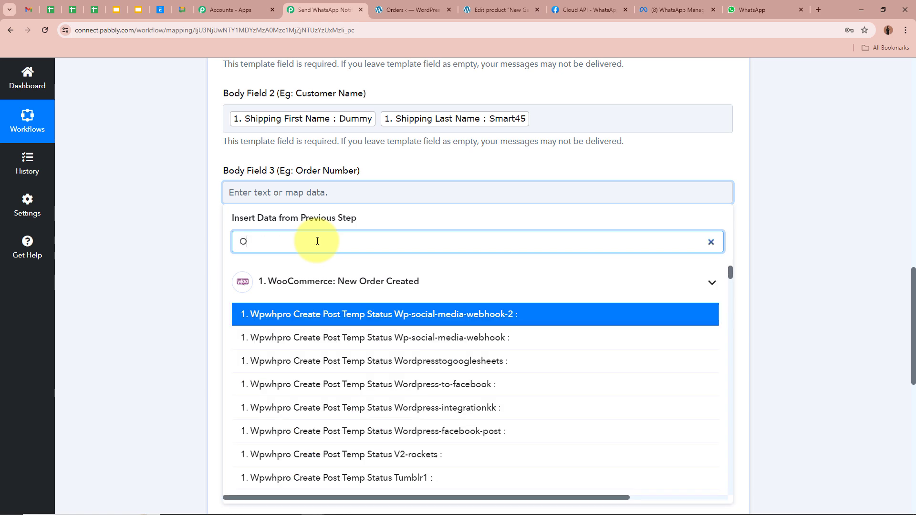
pyautogui.write('RDER')
pyautogui.press('Down')
pyautogui.press('Return')
pyautogui.click(173, 239)
pyautogui.scroll(-2, 173, 239)
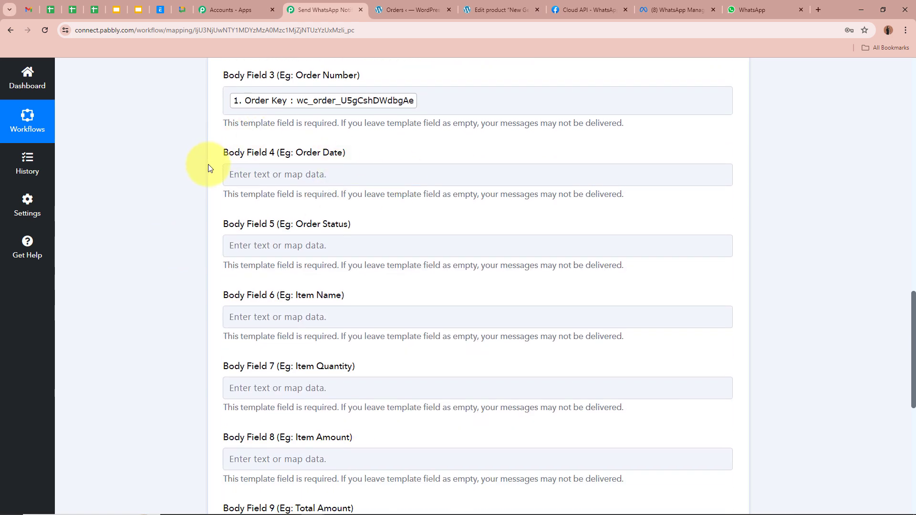
# Search the order data for a date for Body Field 4, but leave it empty
pyautogui.click(236, 177)
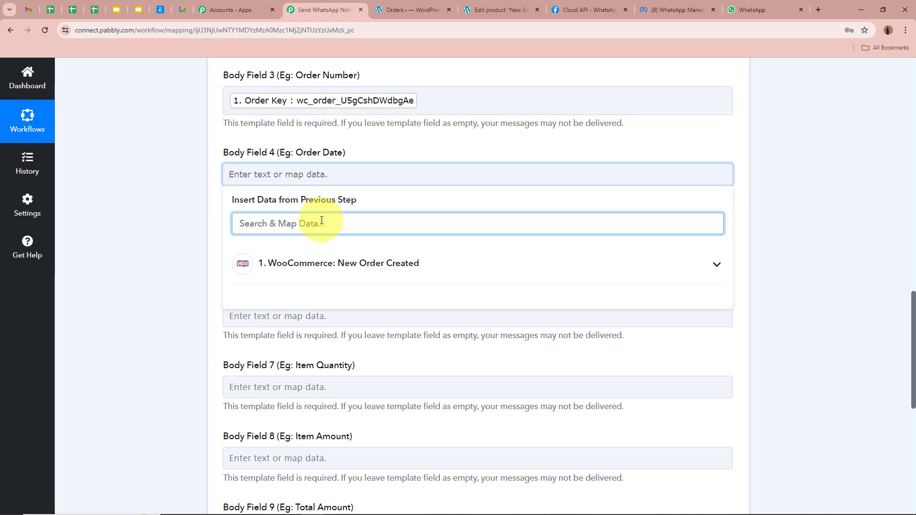
pyautogui.write('Date')
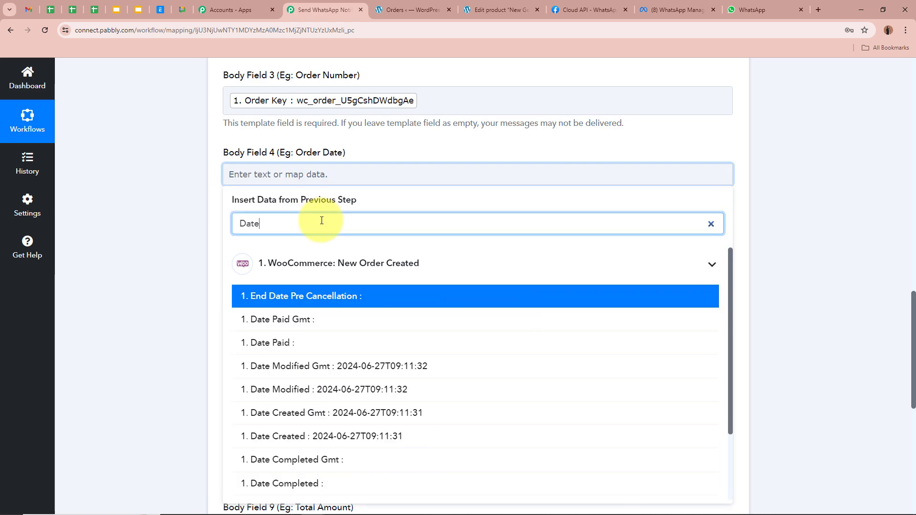
pyautogui.scroll(-2, 436, 400)
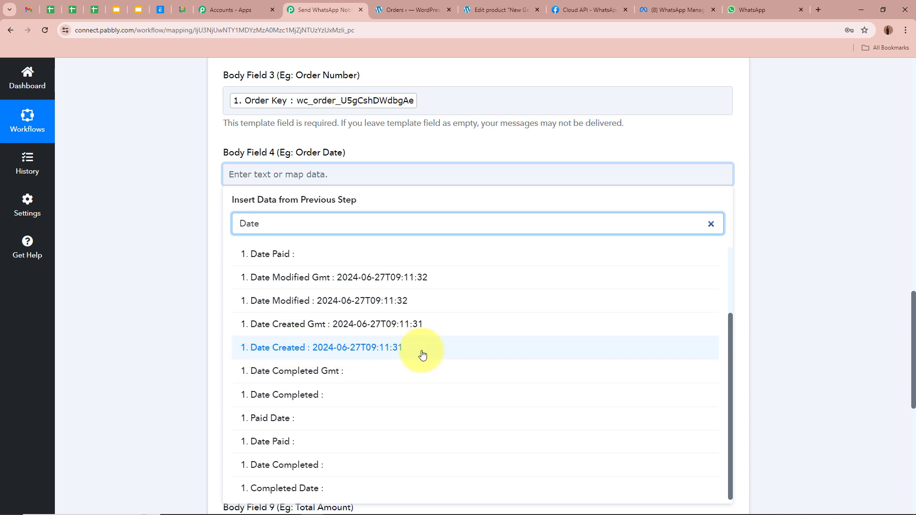
pyautogui.click(170, 282)
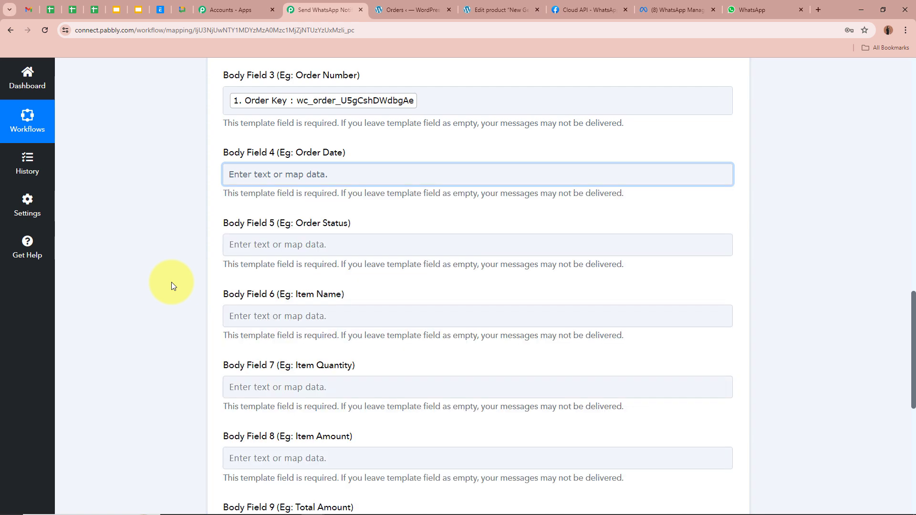
pyautogui.scroll(15, 170, 281)
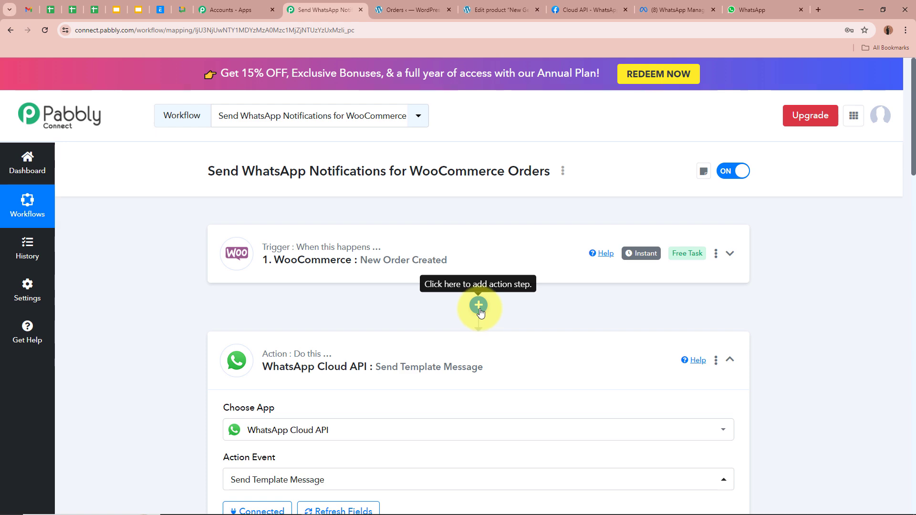
# Insert a Date/Time Formatter (Pabbly) step using Format Date with Time Zone after the trigger, and connect it
pyautogui.click(478, 306)
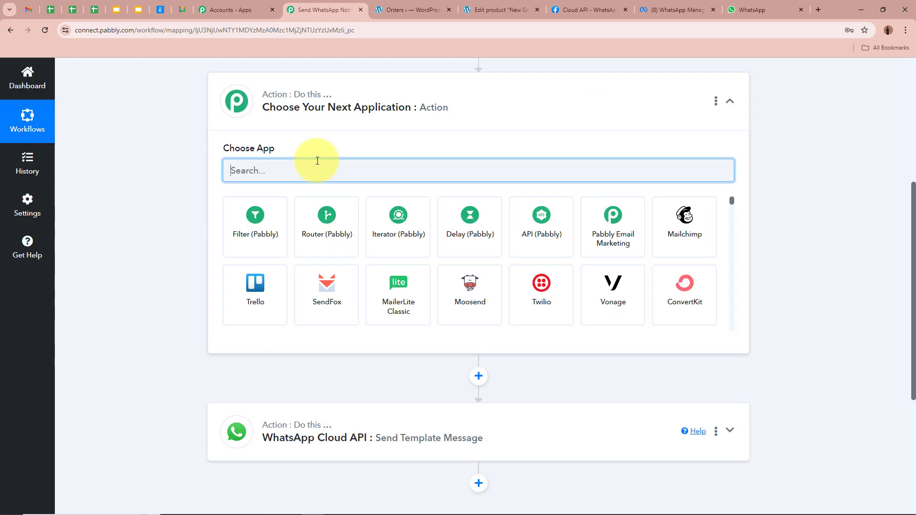
pyautogui.write('Date')
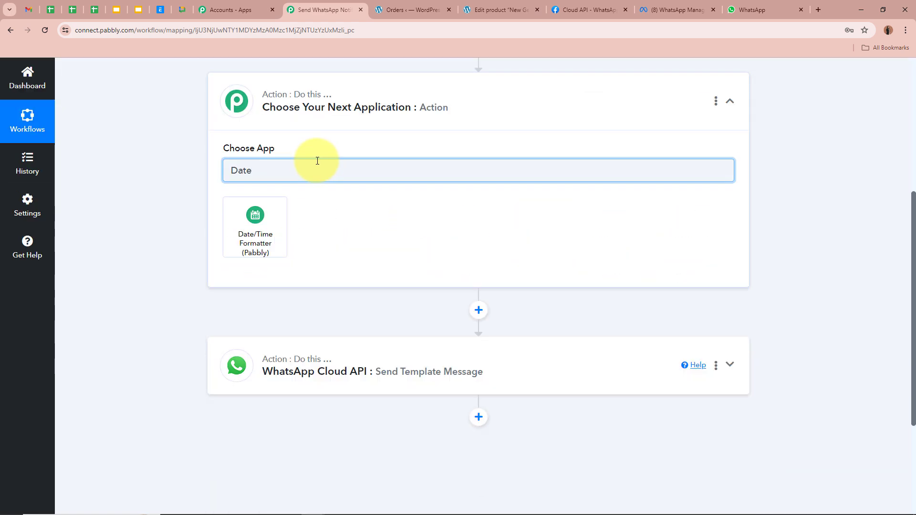
pyautogui.click(260, 236)
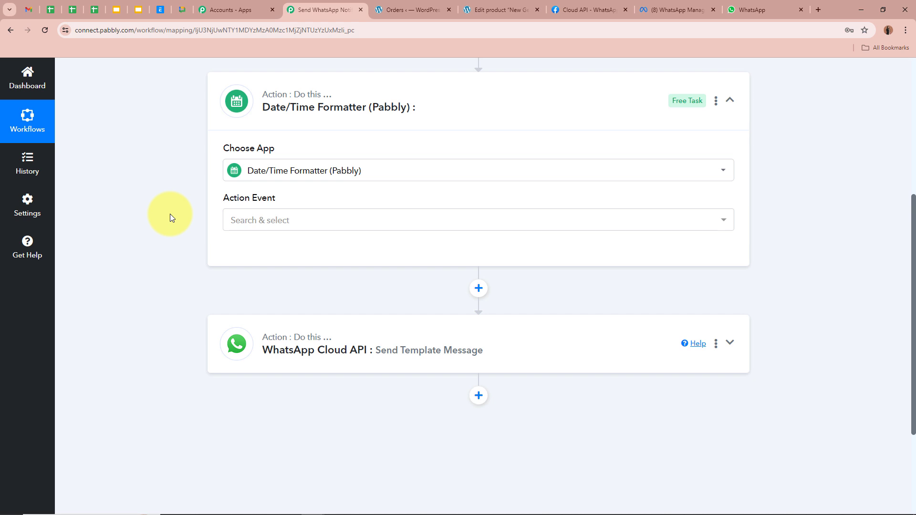
pyautogui.click(270, 219)
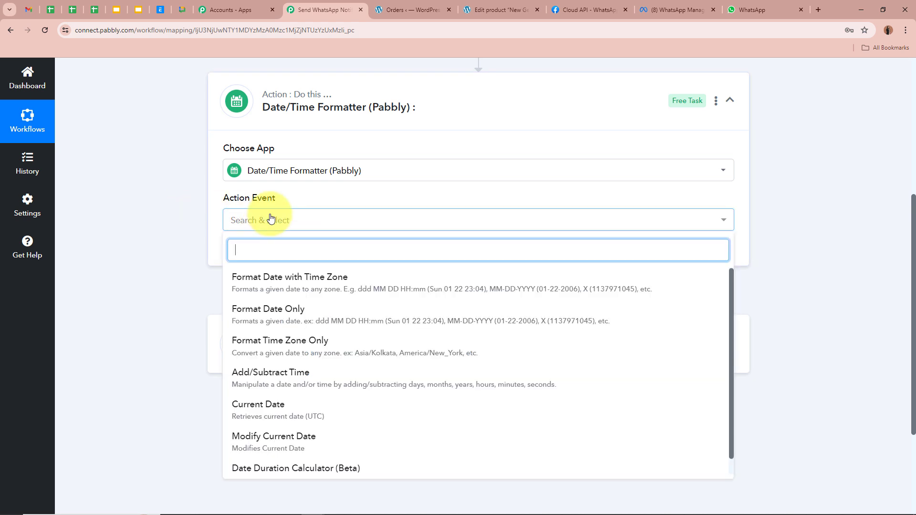
pyautogui.click(267, 281)
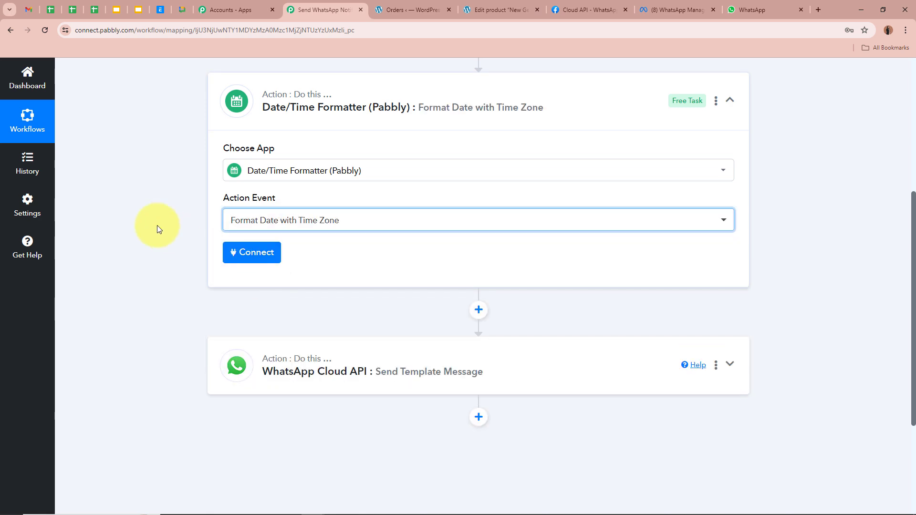
pyautogui.click(263, 255)
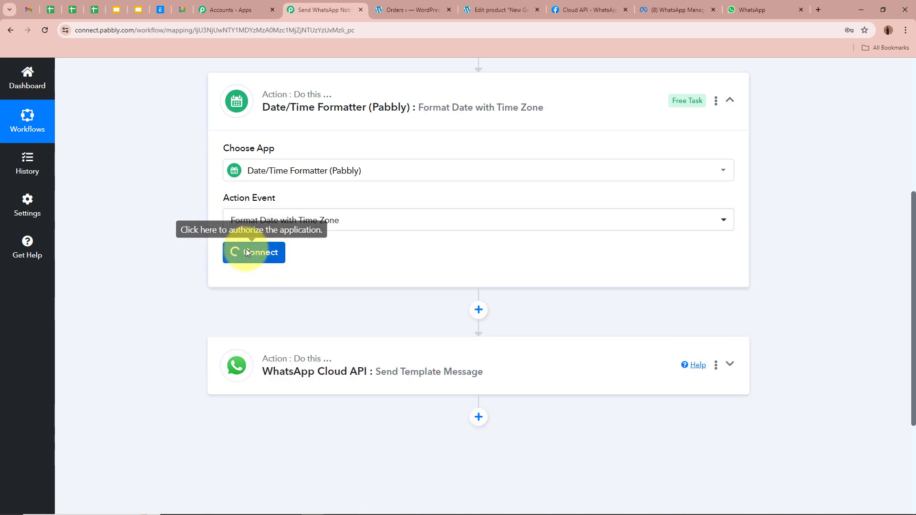
pyautogui.scroll(-2, 337, 266)
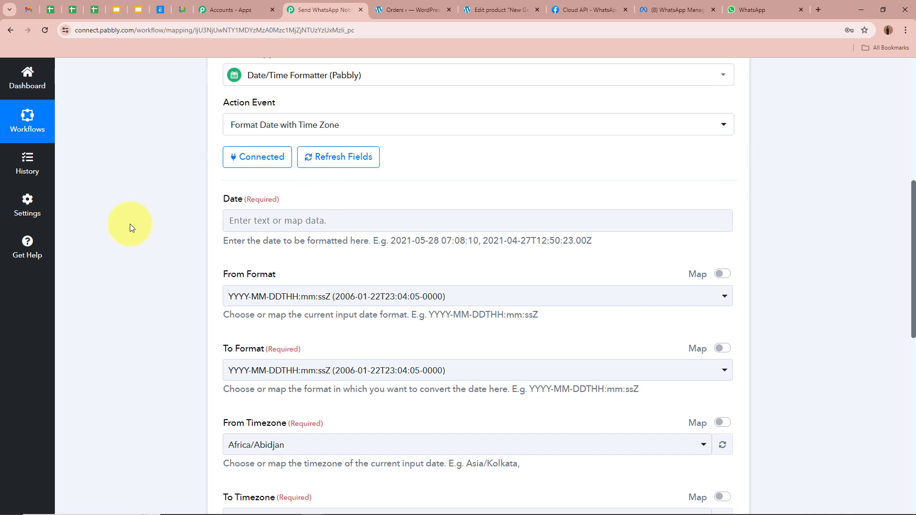
# Map the order's Date Created into Date and set the output format to DD/MM/YYYY hh:mm:ss A
pyautogui.click(329, 220)
pyautogui.write('Date')
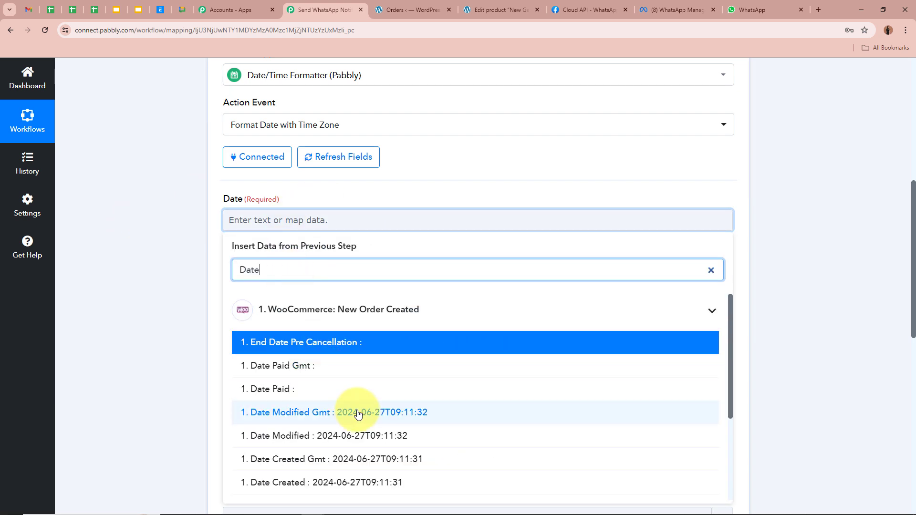
pyautogui.scroll(-2, 305, 412)
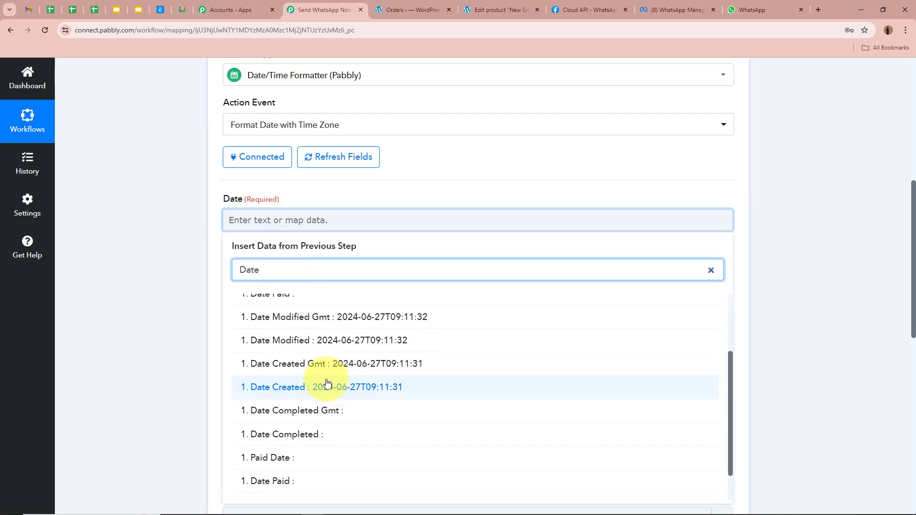
pyautogui.click(308, 385)
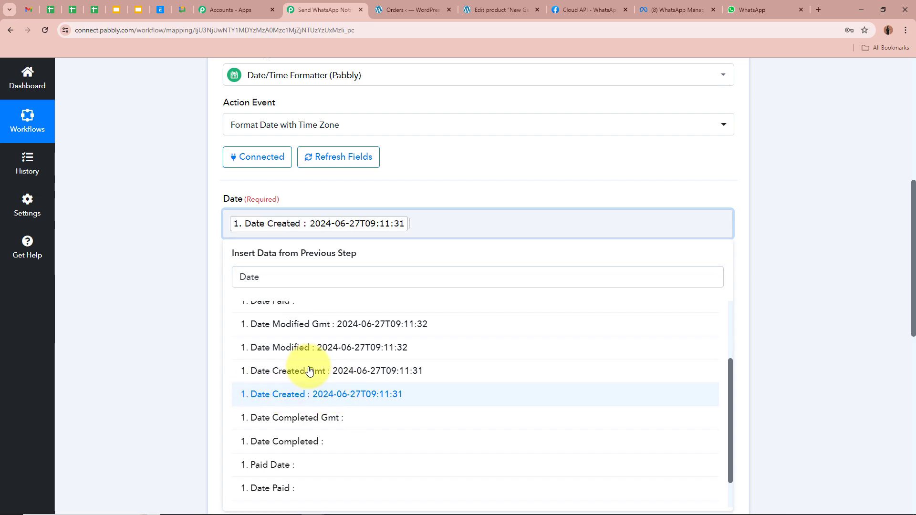
pyautogui.click(179, 251)
pyautogui.scroll(-2, 180, 225)
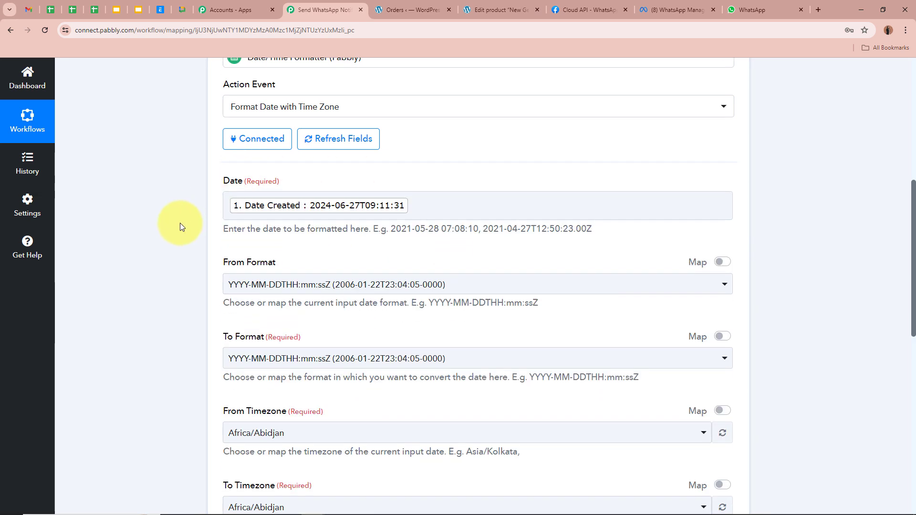
pyautogui.click(306, 207)
pyautogui.click(176, 205)
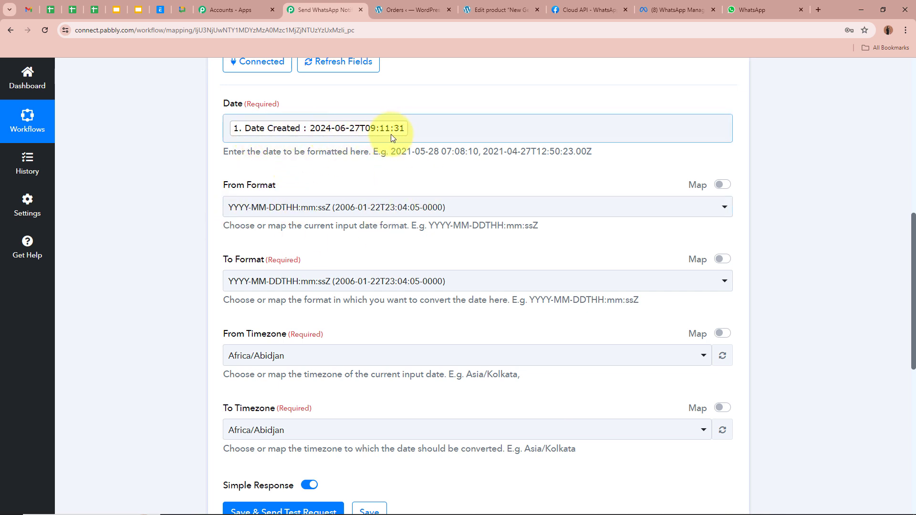
pyautogui.scroll(-2, 404, 134)
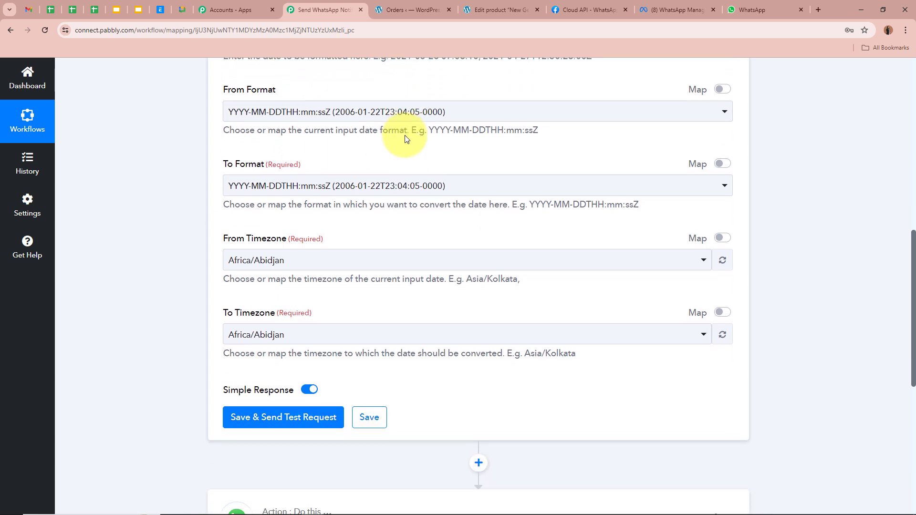
pyautogui.click(352, 187)
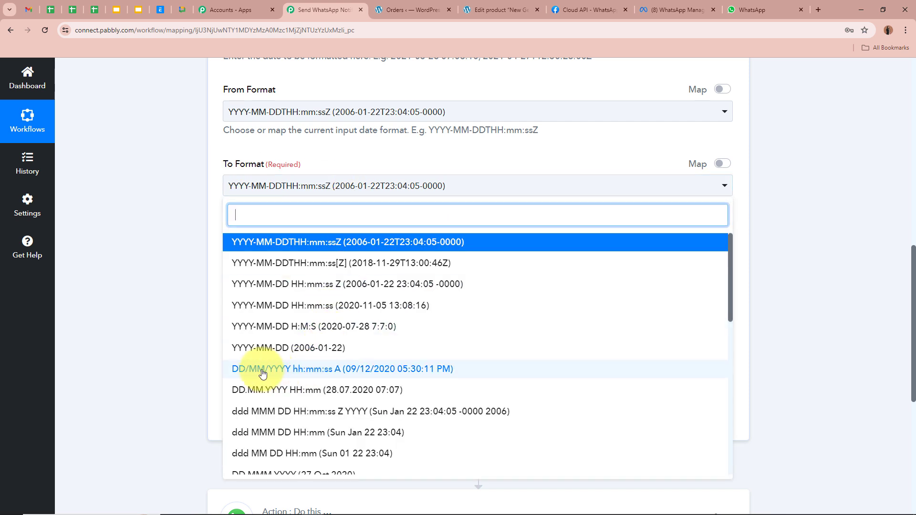
pyautogui.click(410, 368)
pyautogui.click(185, 188)
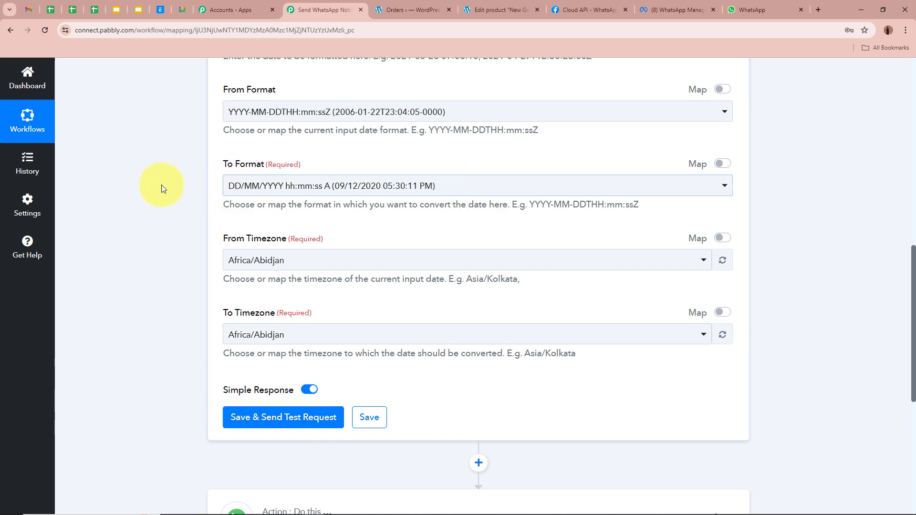
# Set the timezone conversion from Etc/UTC to Asia/Kolkata
pyautogui.scroll(-2, 191, 195)
pyautogui.click(361, 165)
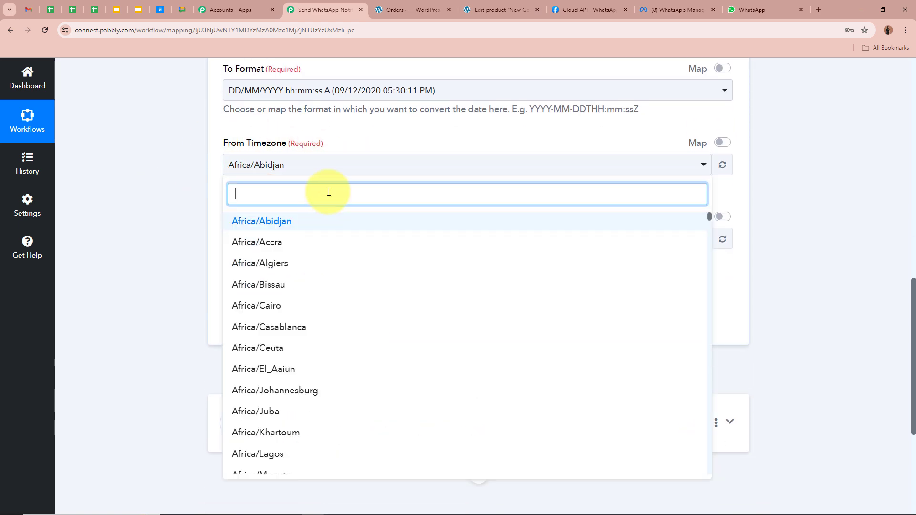
pyautogui.write('UTC')
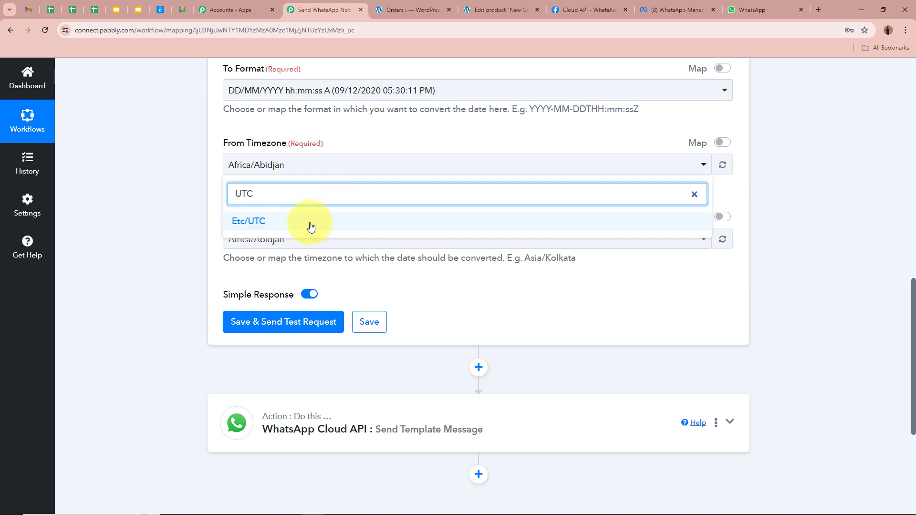
pyautogui.click(309, 222)
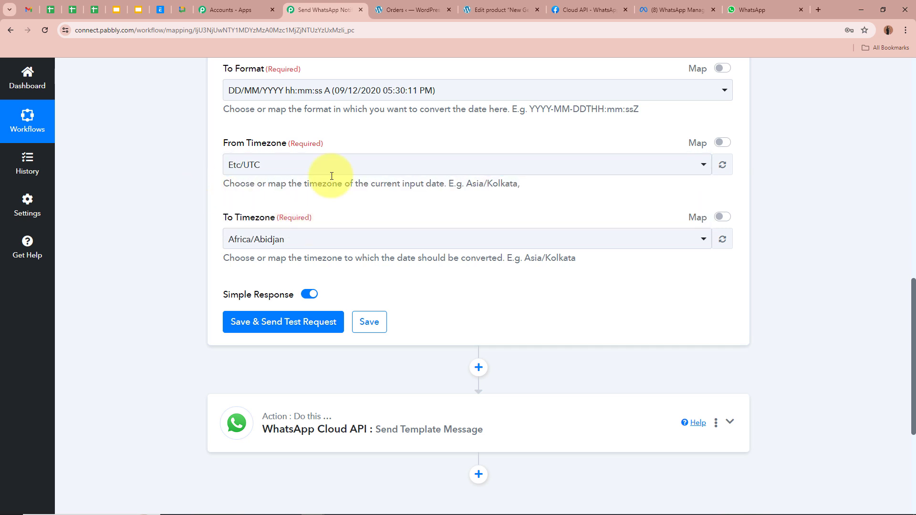
pyautogui.scroll(-1, 178, 178)
pyautogui.click(296, 192)
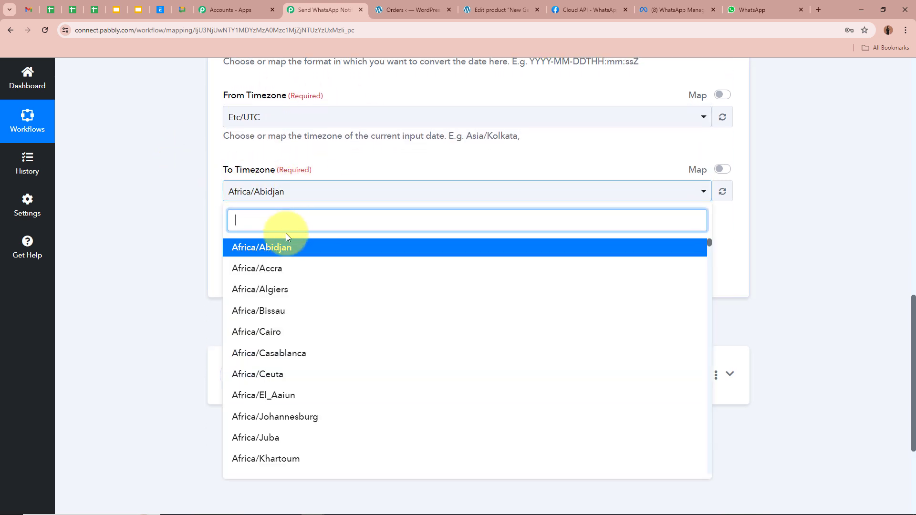
pyautogui.write('Kol')
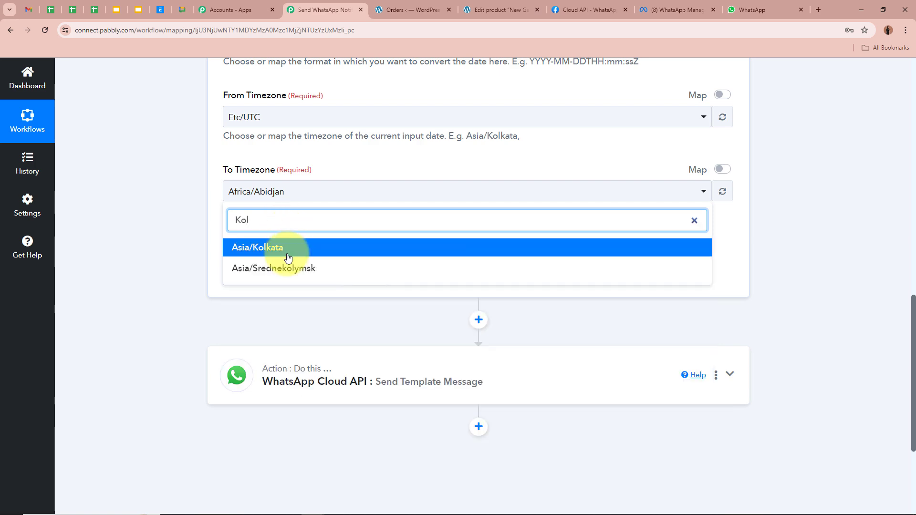
pyautogui.click(287, 254)
pyautogui.scroll(5, 183, 191)
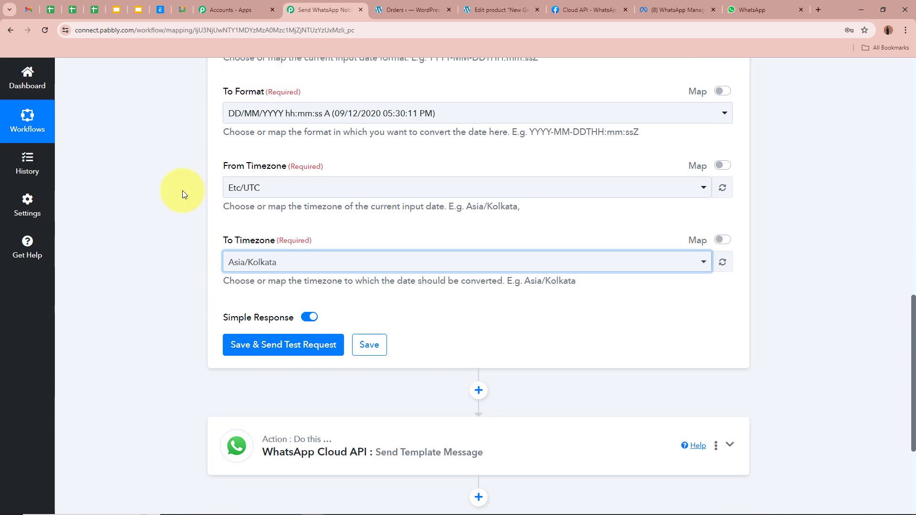
pyautogui.scroll(-2, 140, 131)
pyautogui.scroll(-3, 127, 248)
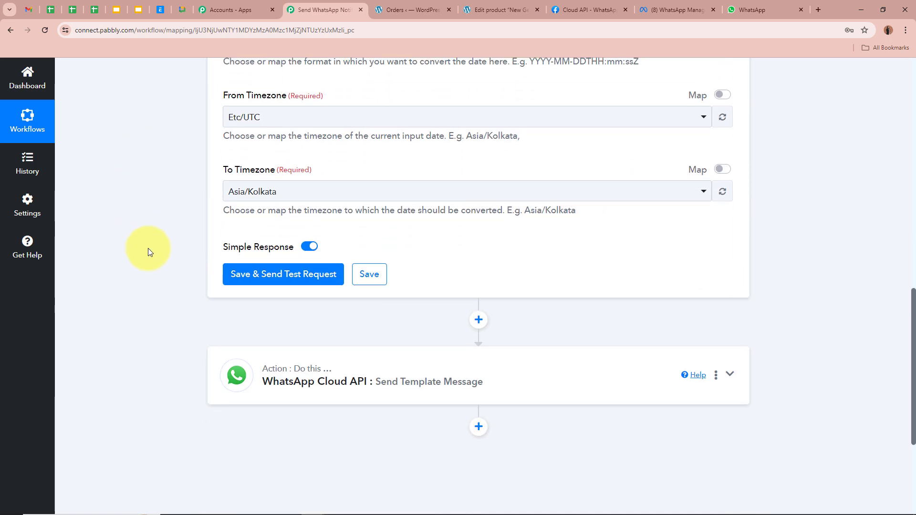
# Save and test the formatter, which returns 27/06/2024 02:41:31 PM
pyautogui.click(286, 272)
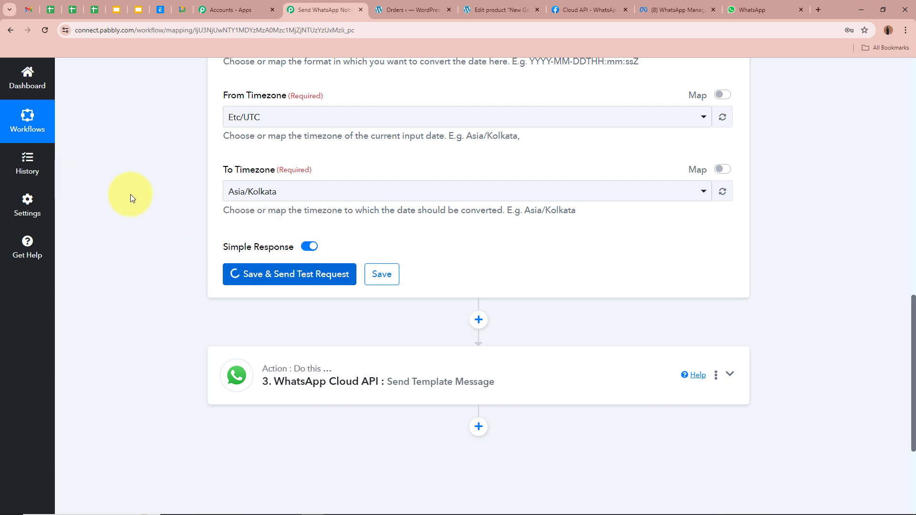
pyautogui.scroll(-2, 131, 194)
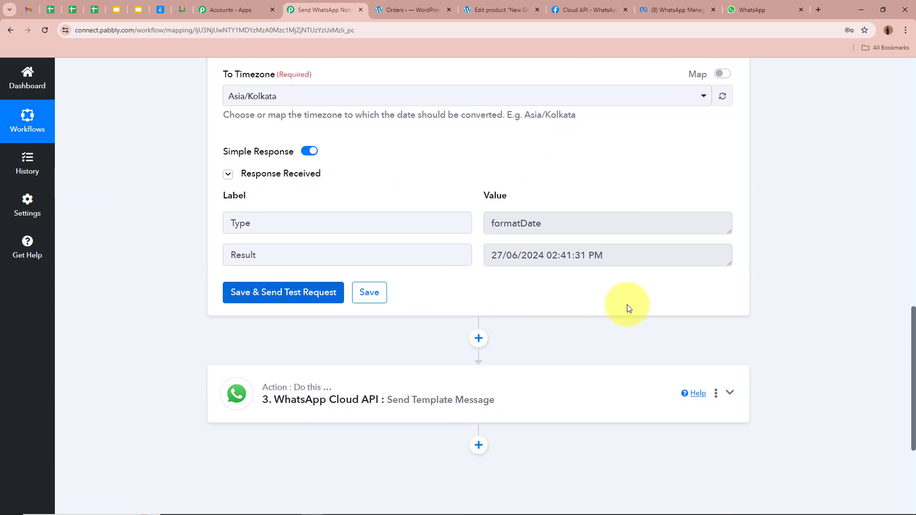
pyautogui.moveTo(494, 255); pyautogui.dragTo(640, 256)
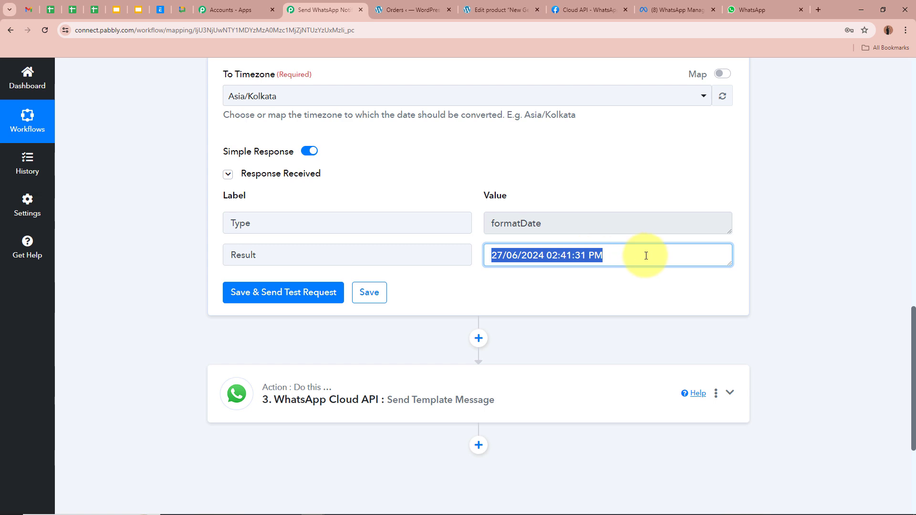
pyautogui.click(586, 256)
pyautogui.click(803, 258)
pyautogui.scroll(15, 806, 259)
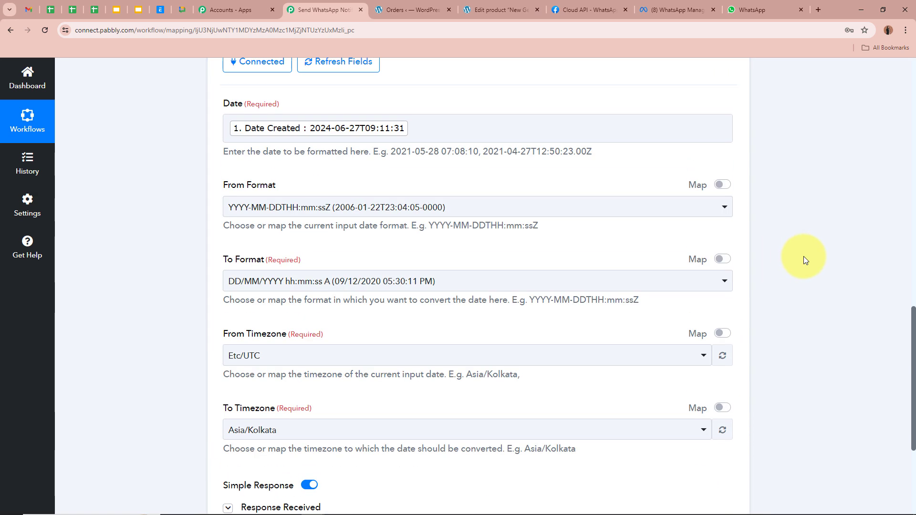
# Map the Date/Time Formatter's formatted Result date into WhatsApp Body Field 4
pyautogui.click(729, 245)
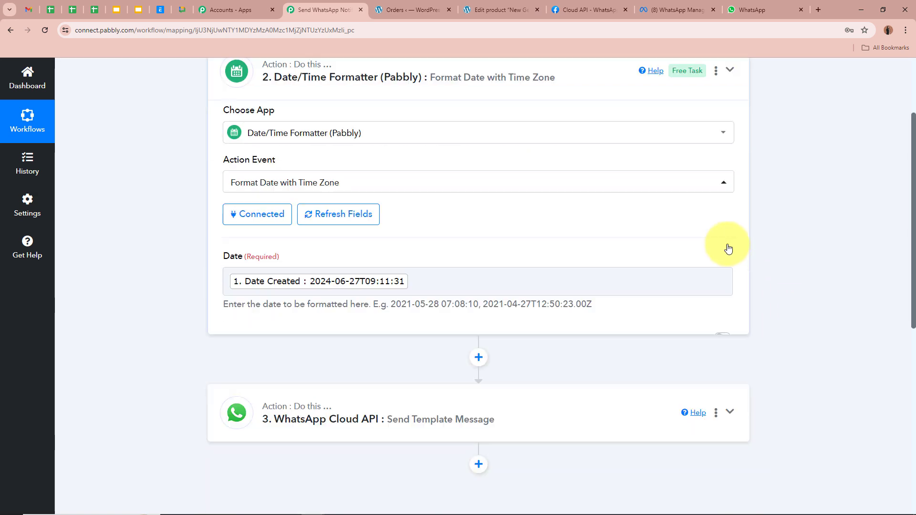
pyautogui.click(591, 205)
pyautogui.scroll(-14, 582, 225)
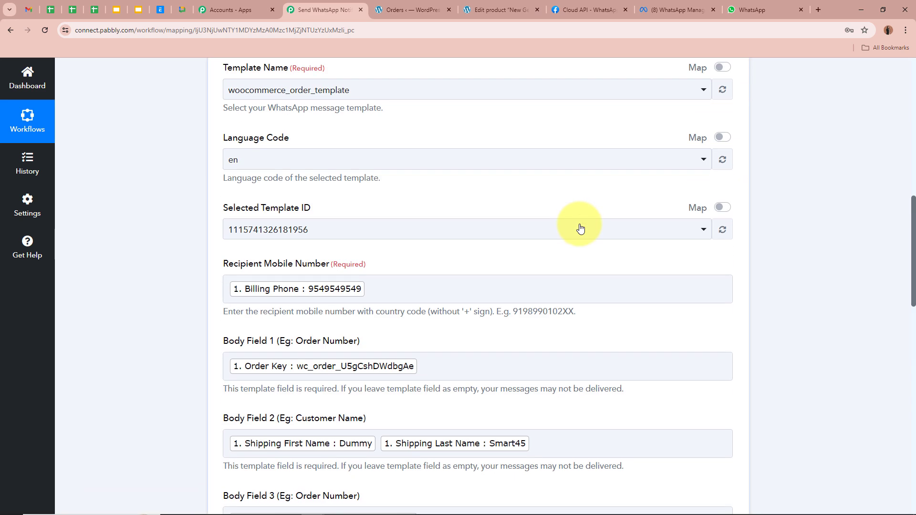
pyautogui.click(295, 214)
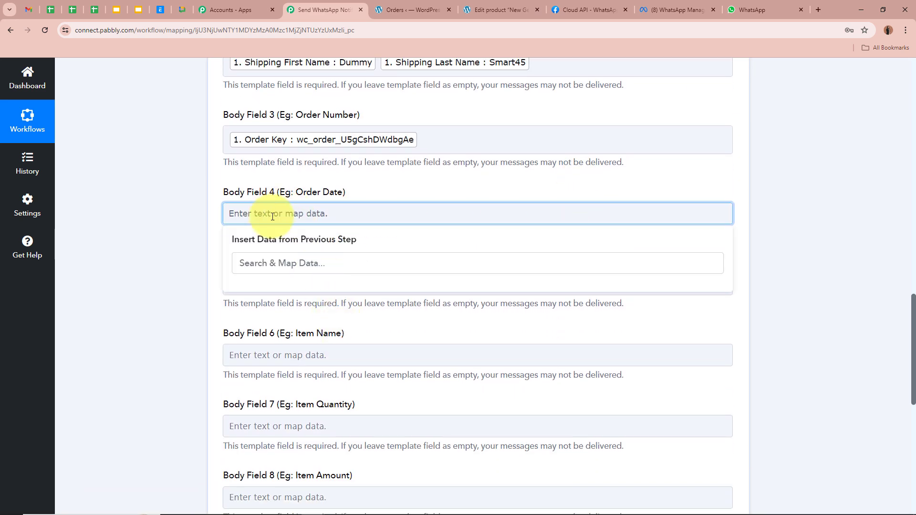
pyautogui.click(367, 340)
pyautogui.click(370, 395)
pyautogui.click(198, 249)
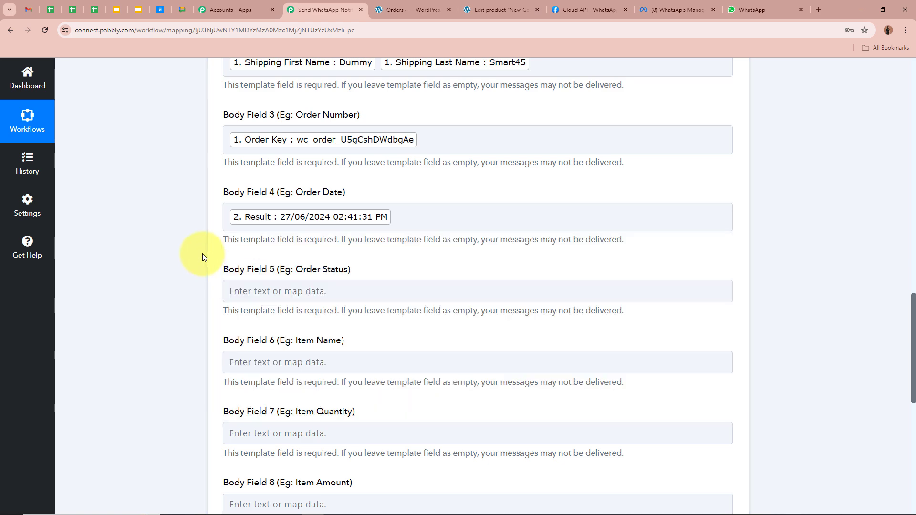
pyautogui.scroll(-3, 153, 227)
# Map the WooCommerce order Status into Body Field 5
pyautogui.click(450, 196)
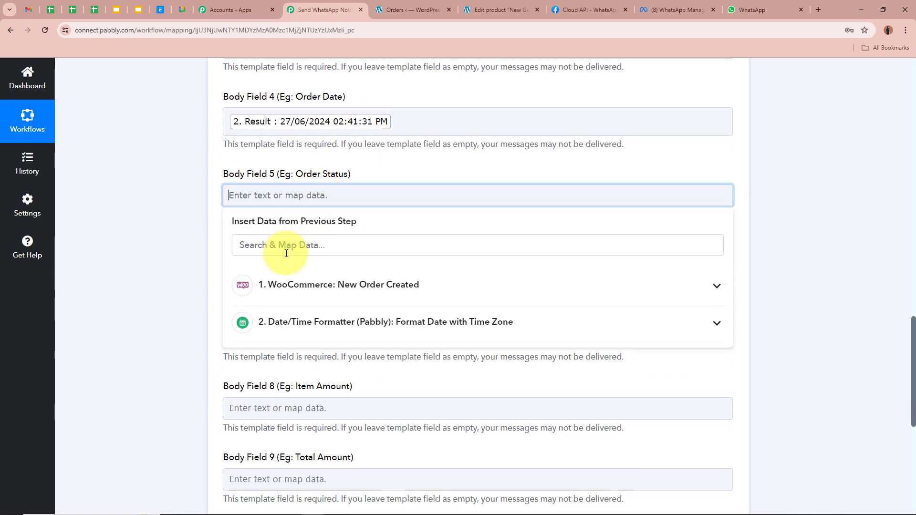
pyautogui.write('Sta')
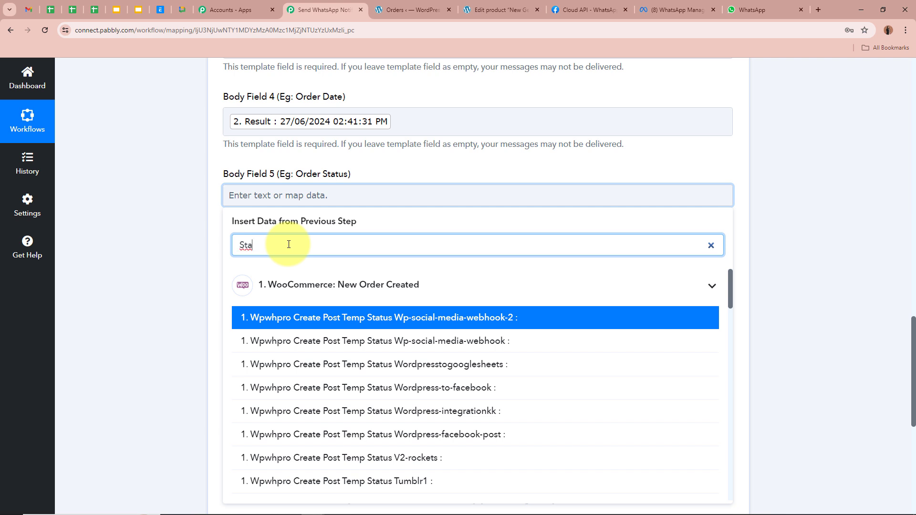
pyautogui.scroll(-10, 240, 370)
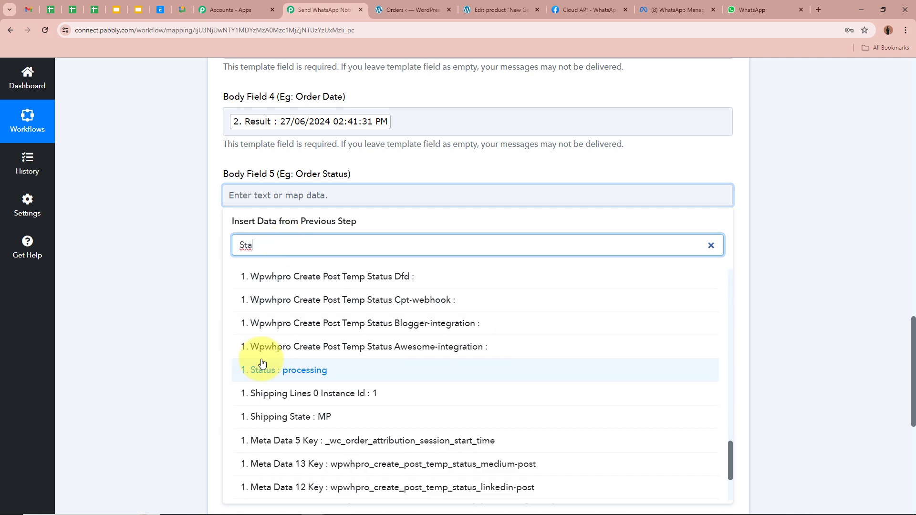
pyautogui.click(483, 369)
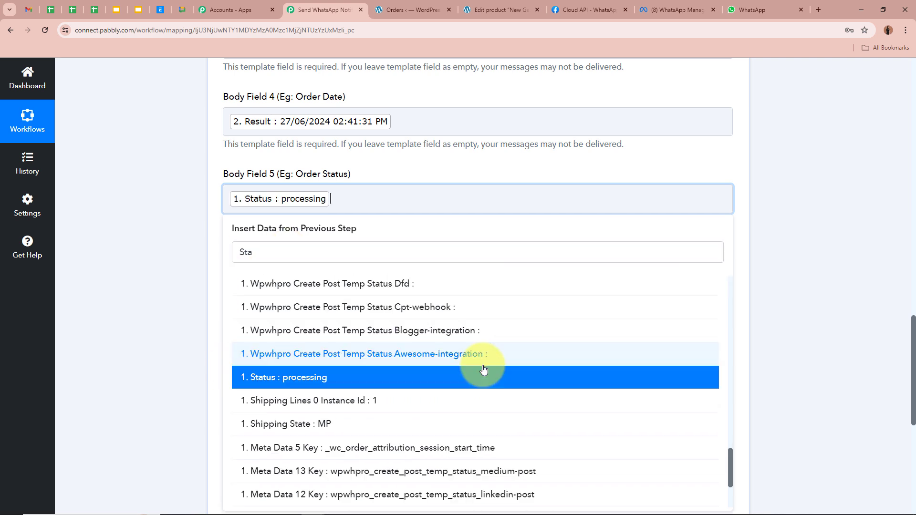
pyautogui.click(84, 245)
# Map the order's item Name into Body Field 6
pyautogui.scroll(-2, 244, 164)
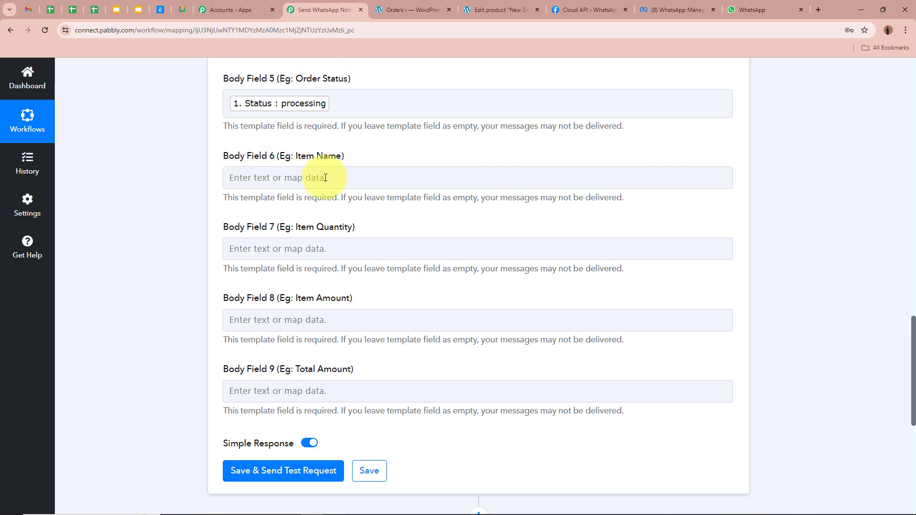
pyautogui.click(241, 178)
pyautogui.click(294, 267)
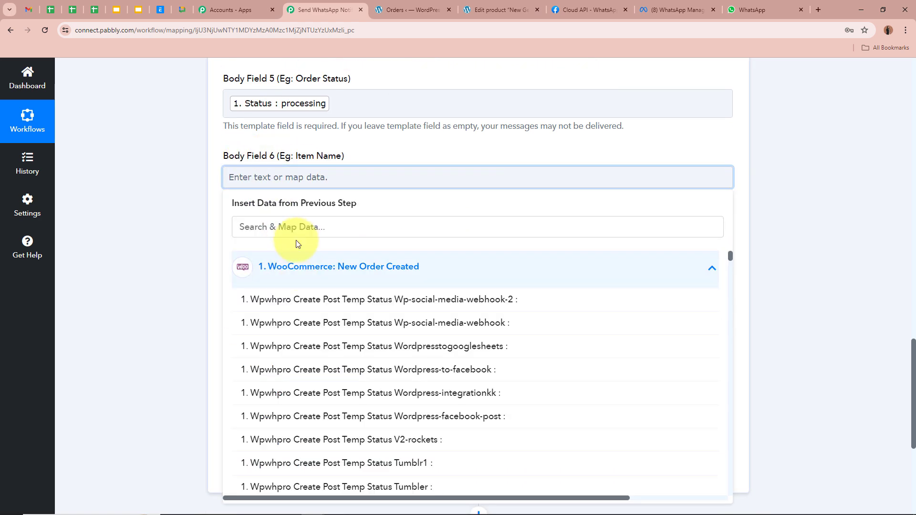
pyautogui.click(296, 231)
pyautogui.write('Name')
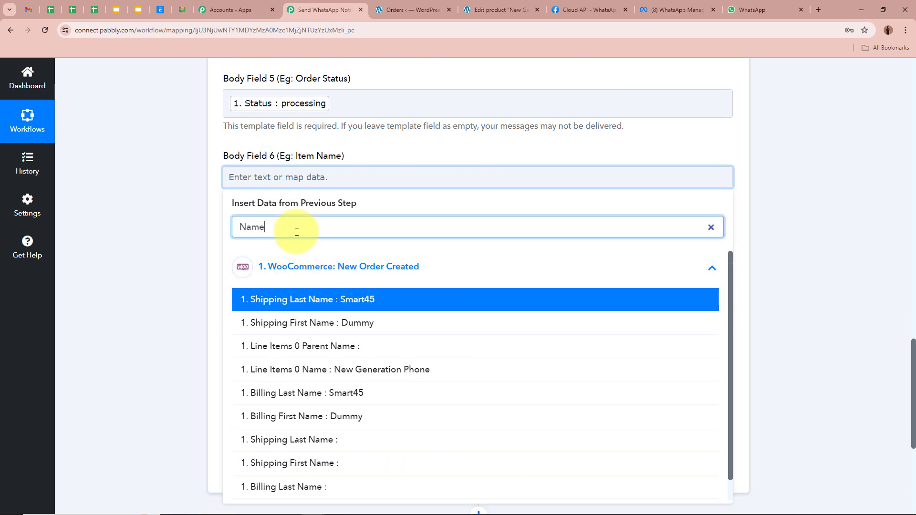
pyautogui.click(358, 374)
pyautogui.click(136, 267)
# Map Line Items 0 Quantity into Body Field 7
pyautogui.scroll(-1, 136, 268)
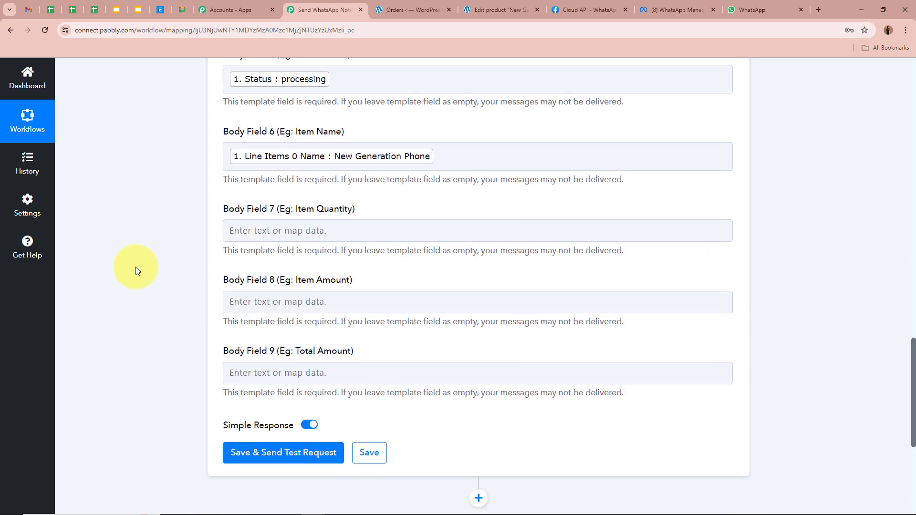
pyautogui.click(343, 203)
pyautogui.click(340, 256)
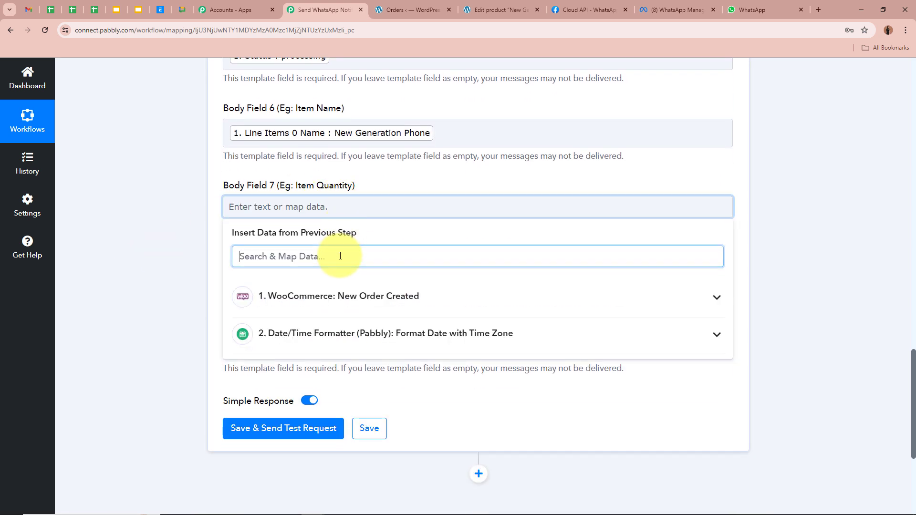
pyautogui.write('Quan')
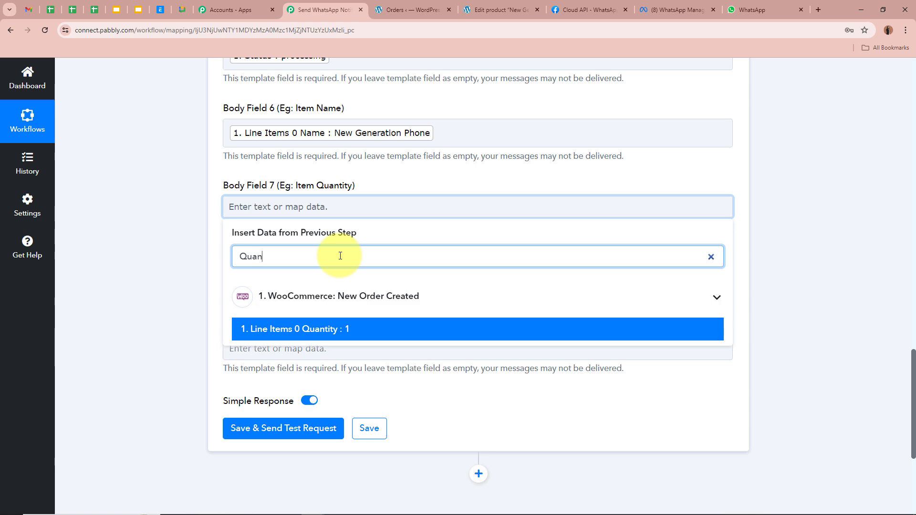
pyautogui.click(312, 328)
pyautogui.click(164, 258)
# Map Line Items 0 Price into Body Field 8
pyautogui.scroll(-2, 180, 246)
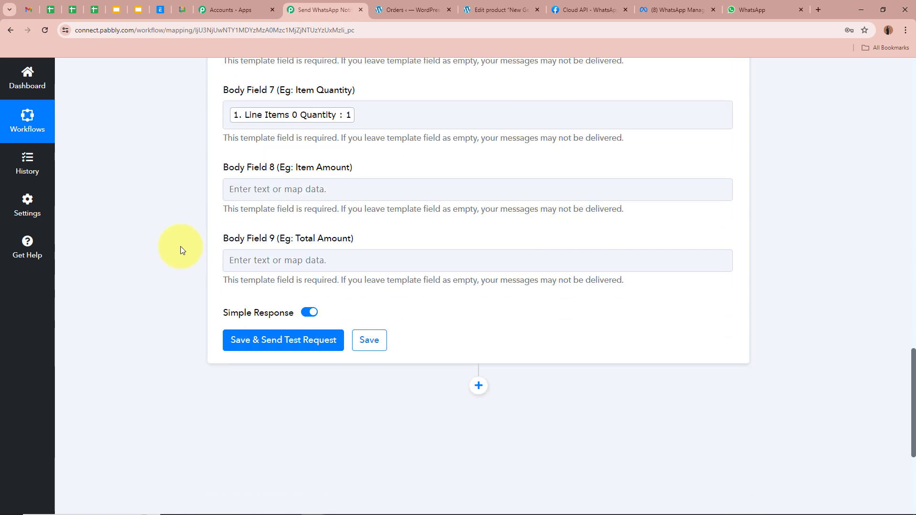
pyautogui.click(318, 188)
pyautogui.click(286, 189)
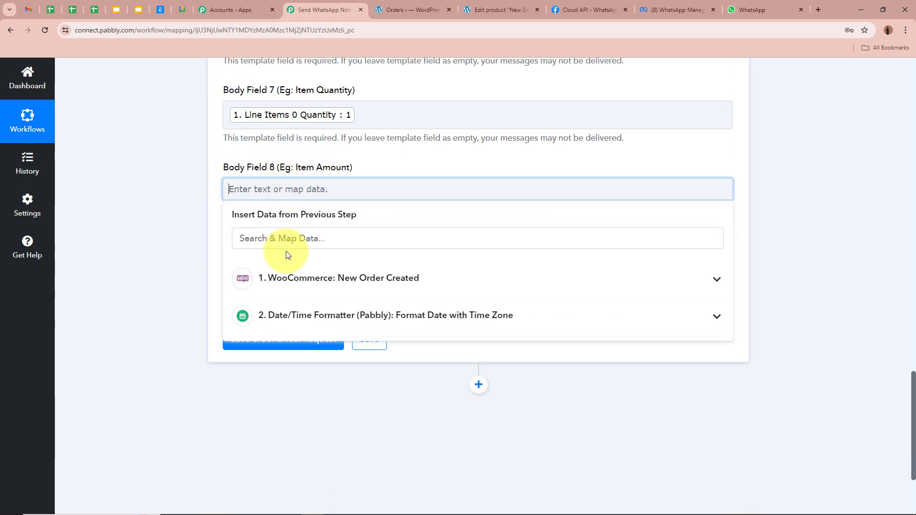
pyautogui.click(287, 238)
pyautogui.write('Price')
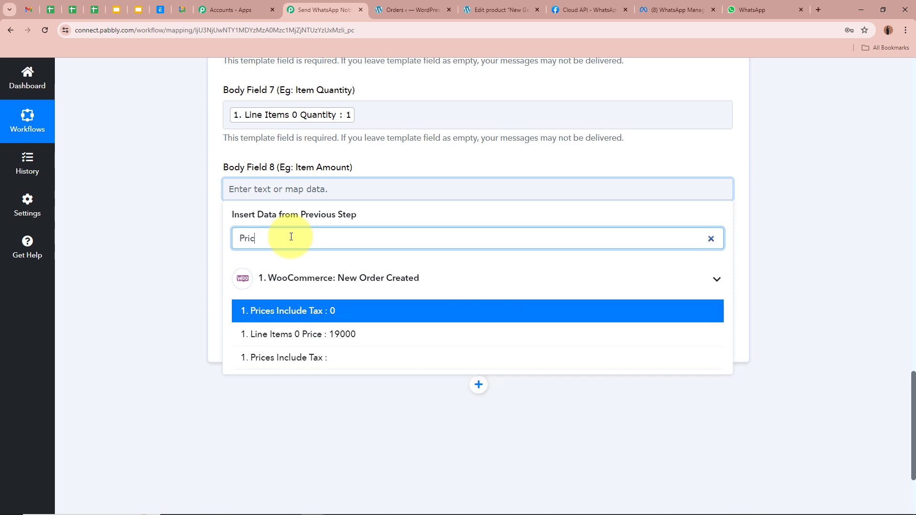
pyautogui.click(313, 334)
pyautogui.click(175, 242)
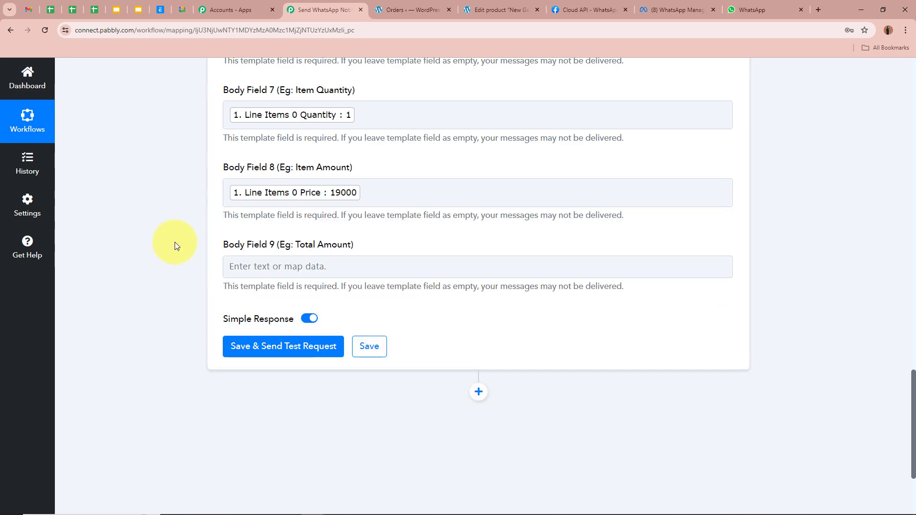
# Map the order Total into Body Field 9
pyautogui.scroll(-2, 175, 242)
pyautogui.click(334, 173)
pyautogui.click(357, 219)
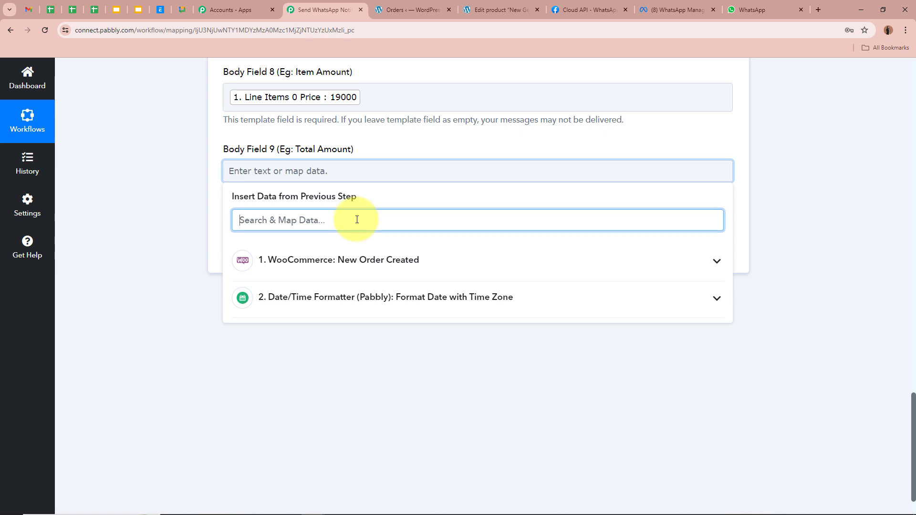
pyautogui.write('Total')
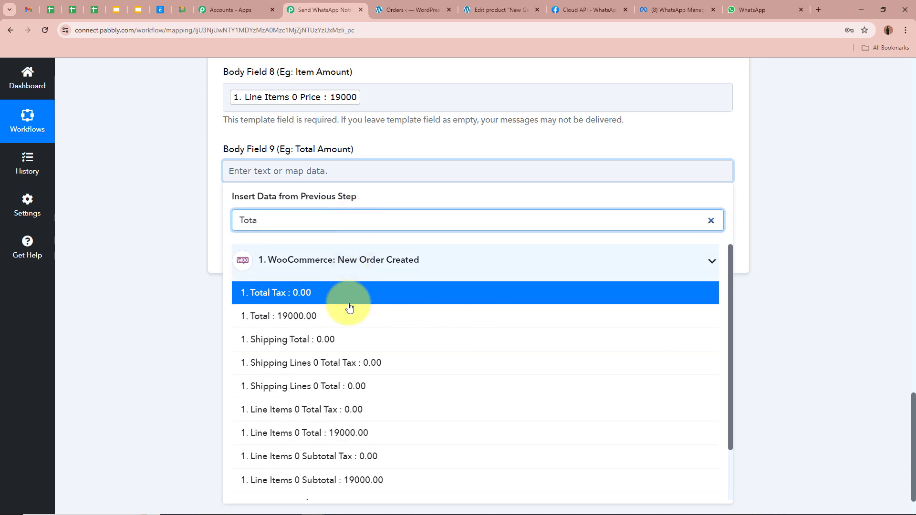
pyautogui.click(344, 314)
pyautogui.click(119, 227)
pyautogui.scroll(10, 191, 215)
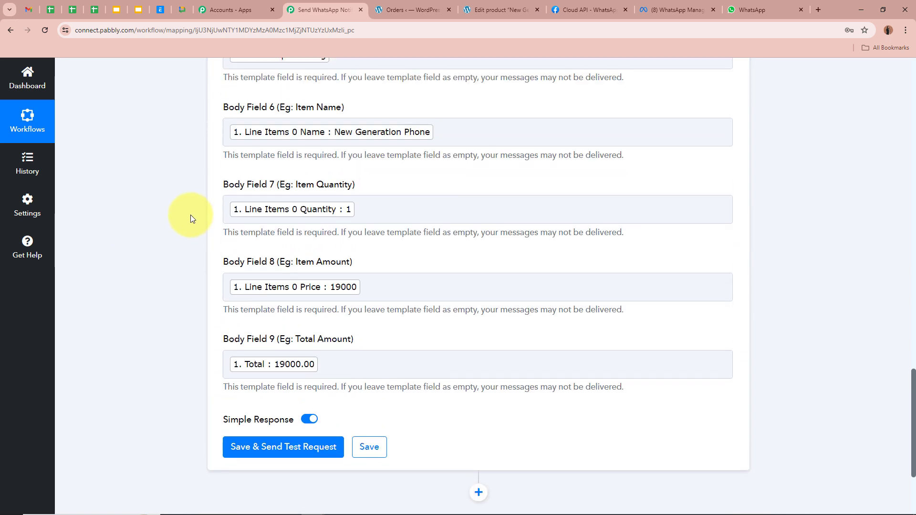
pyautogui.scroll(3, 190, 218)
# Replace the mapped Billing Phone in Recipient Mobile Number with a test phone number
pyautogui.scroll(-15, 190, 218)
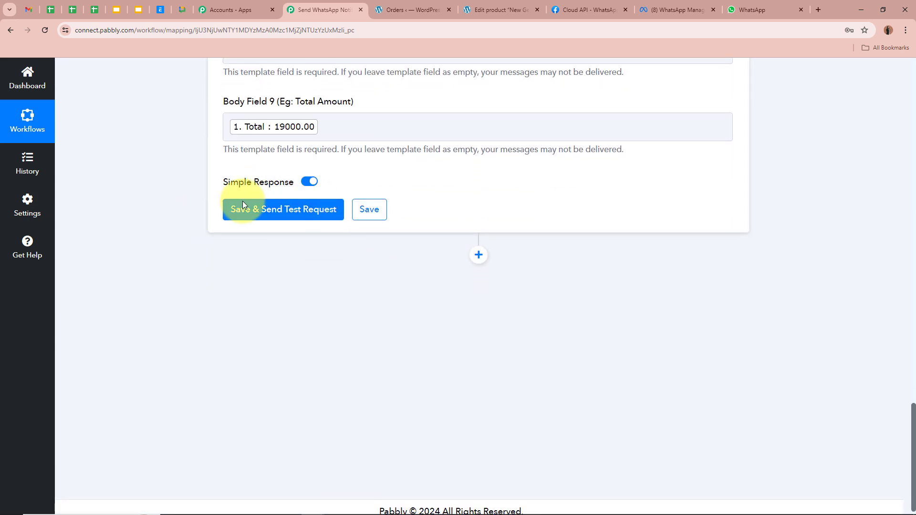
pyautogui.scroll(15, 434, 188)
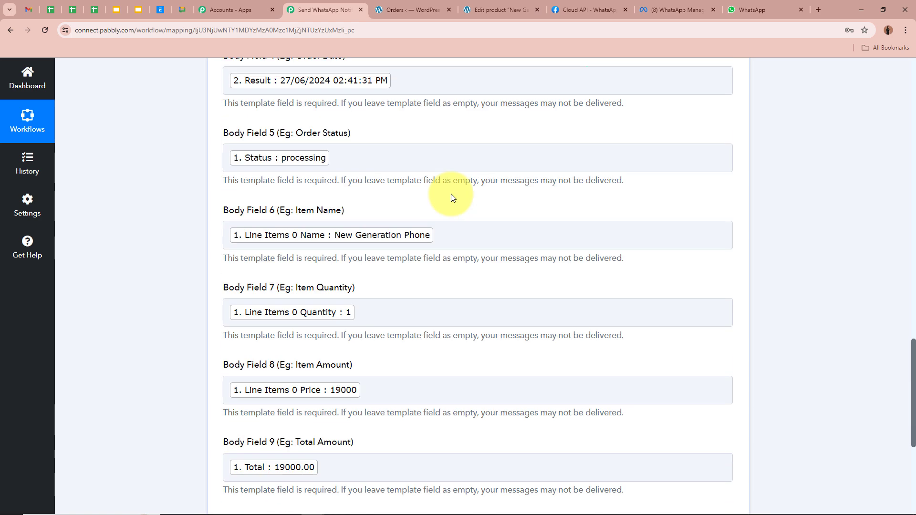
pyautogui.scroll(2, 451, 193)
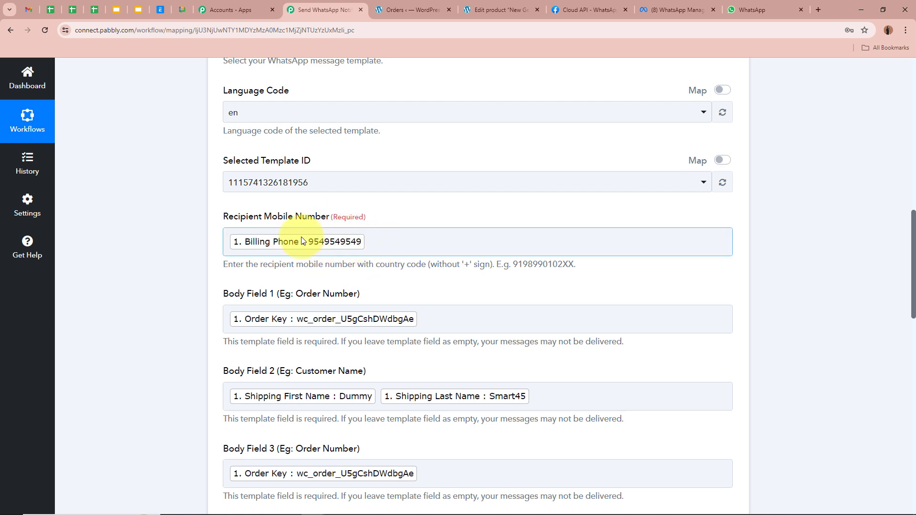
pyautogui.click(167, 230)
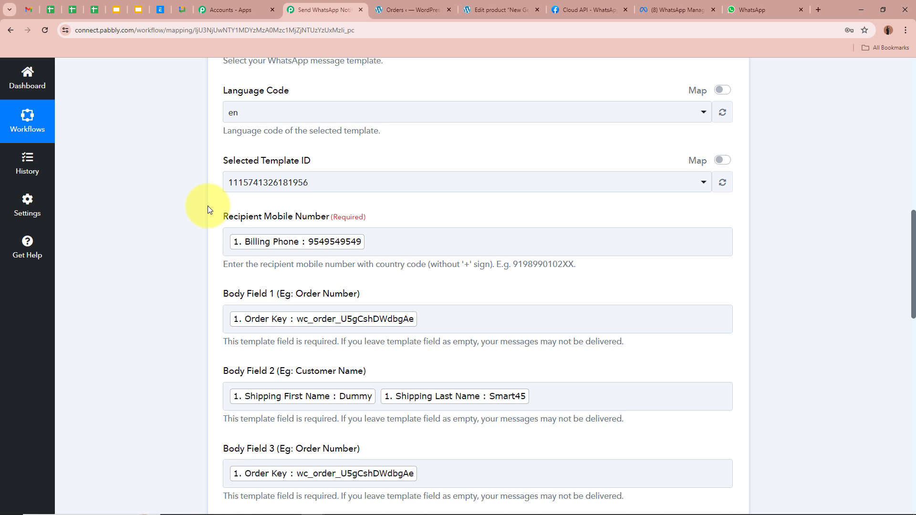
pyautogui.click(433, 243)
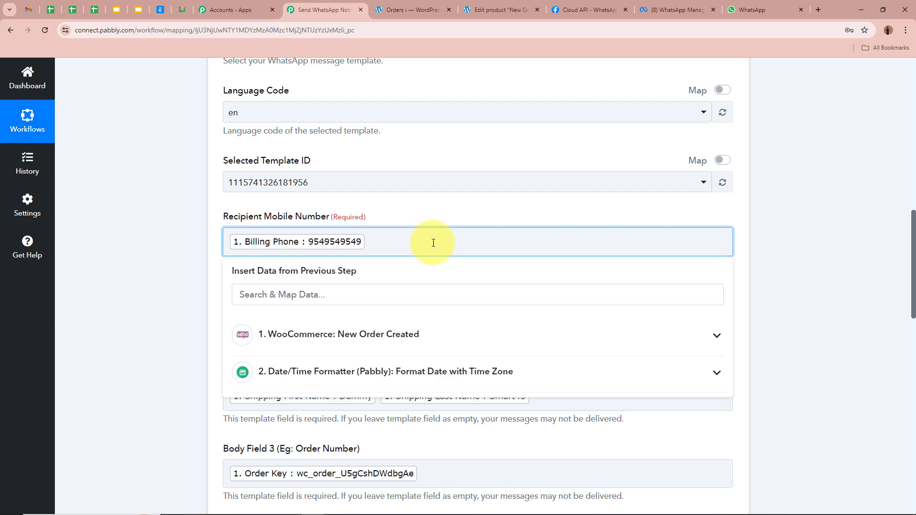
pyautogui.press('BackSpace')
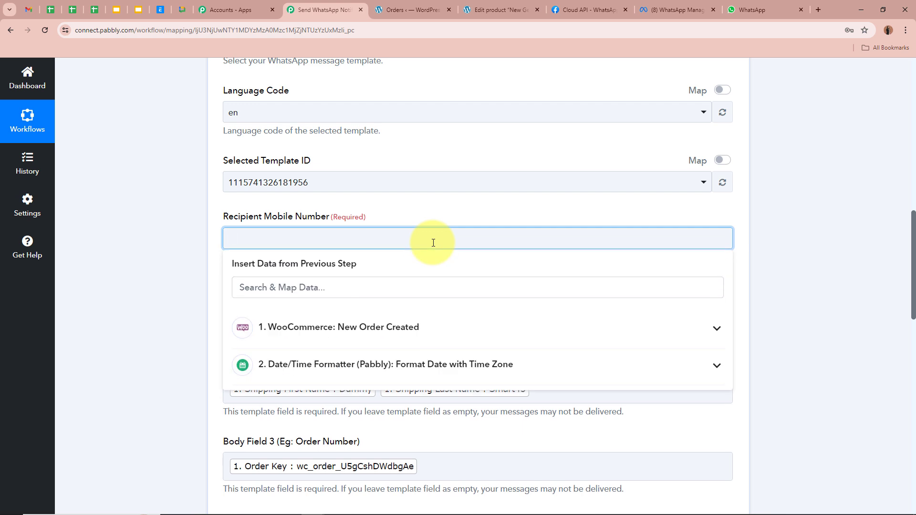
pyautogui.write('+9')
# Save and send the test request, confirm it was accepted, then switch to WhatsApp Web
pyautogui.scroll(-15, 108, 292)
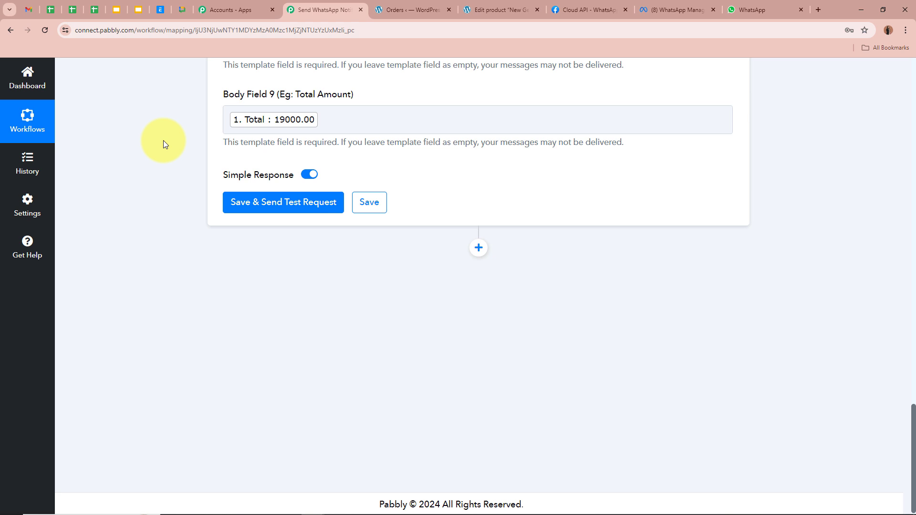
pyautogui.click(290, 210)
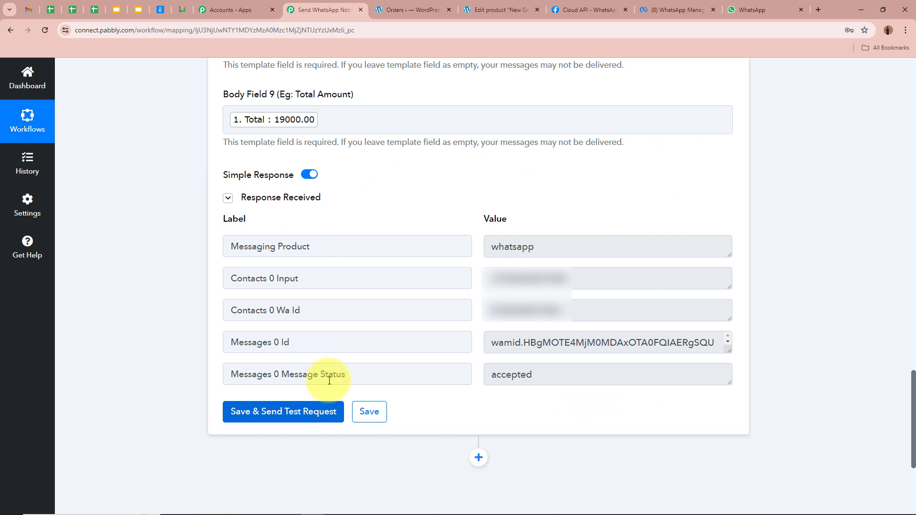
pyautogui.doubleClick(552, 374)
pyautogui.click(145, 295)
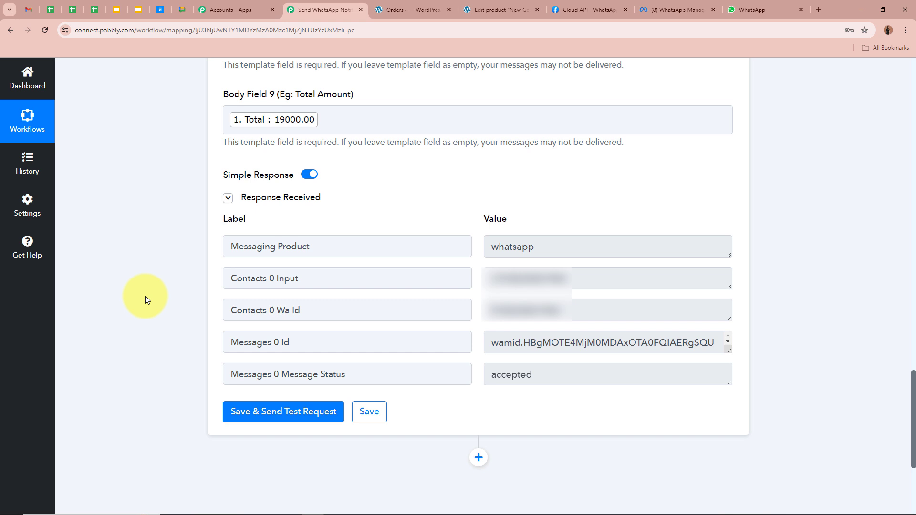
pyautogui.hotkey('ctrl', '9')
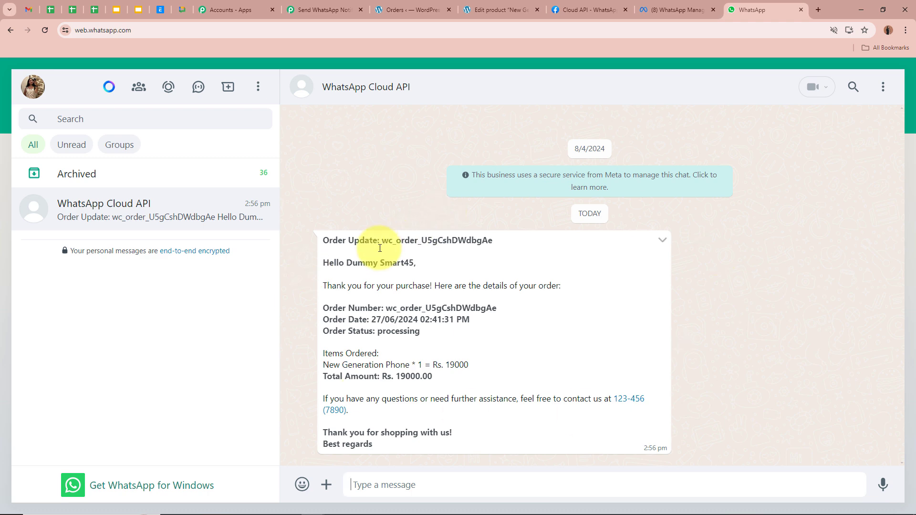
# Check the message's greeting, Order Update heading, thank-you sentence, order number and order date
pyautogui.moveTo(328, 263); pyautogui.dragTo(416, 260)
pyautogui.click(416, 260)
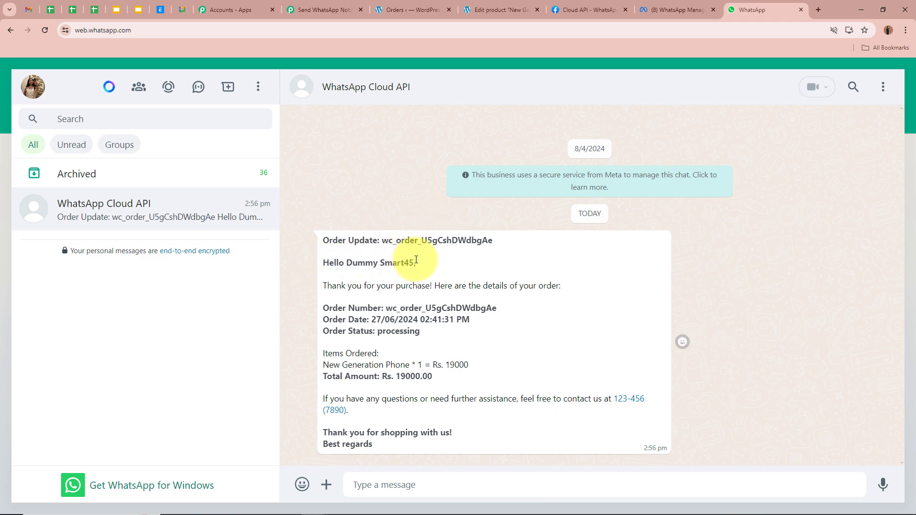
pyautogui.moveTo(329, 239); pyautogui.dragTo(501, 242)
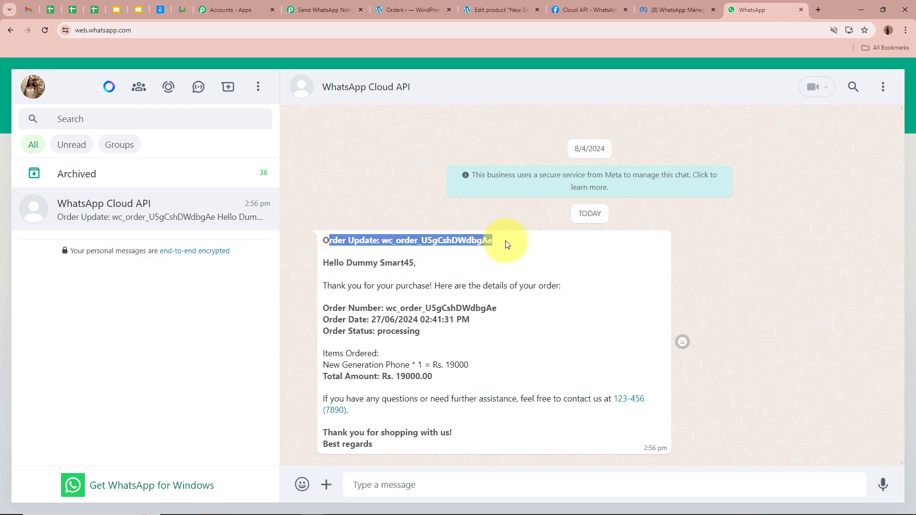
pyautogui.click(490, 250)
pyautogui.moveTo(329, 285); pyautogui.dragTo(558, 286)
pyautogui.click(484, 292)
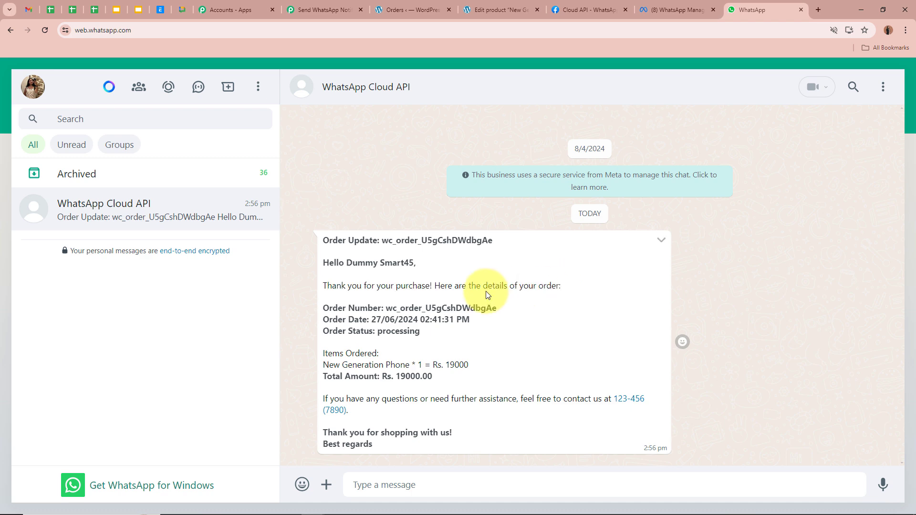
pyautogui.moveTo(316, 310); pyautogui.dragTo(538, 310)
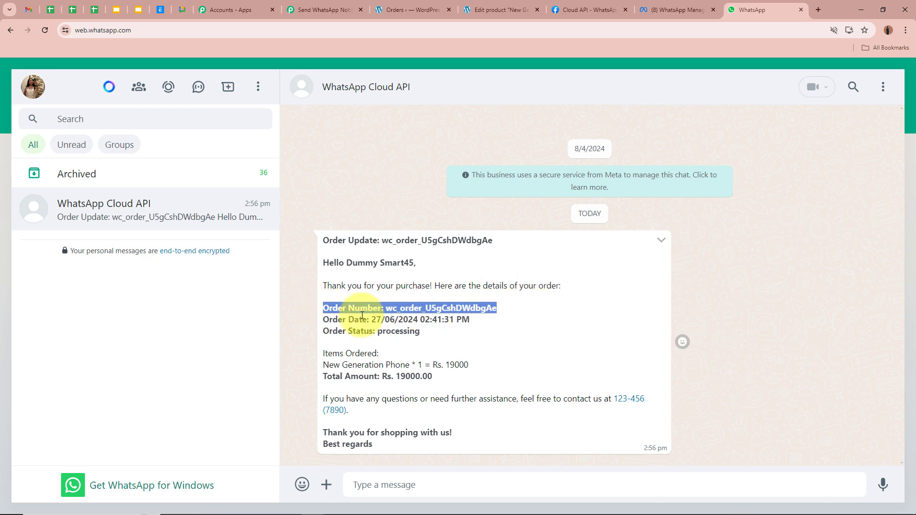
pyautogui.moveTo(326, 322); pyautogui.dragTo(491, 321)
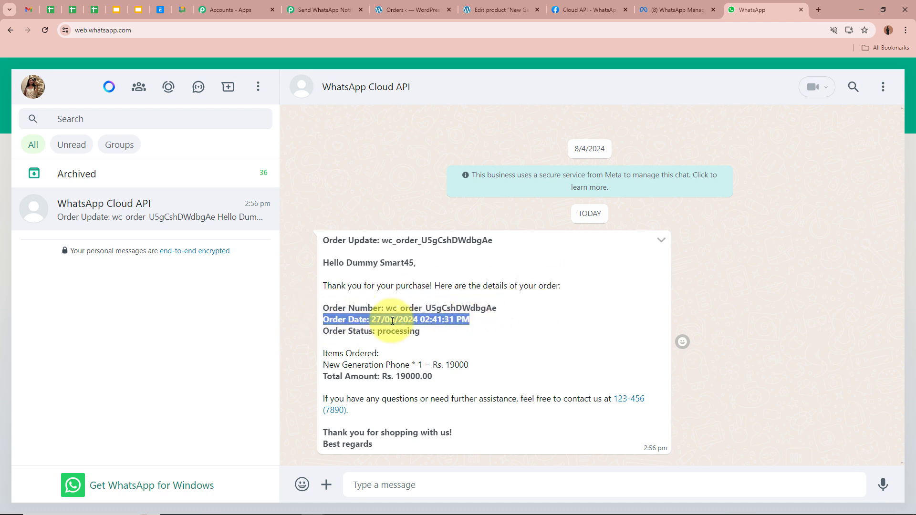
pyautogui.click(431, 319)
# Check the order time, status, items, price and total, then return to the Pabbly Connect workflow
pyautogui.moveTo(420, 318); pyautogui.dragTo(470, 318)
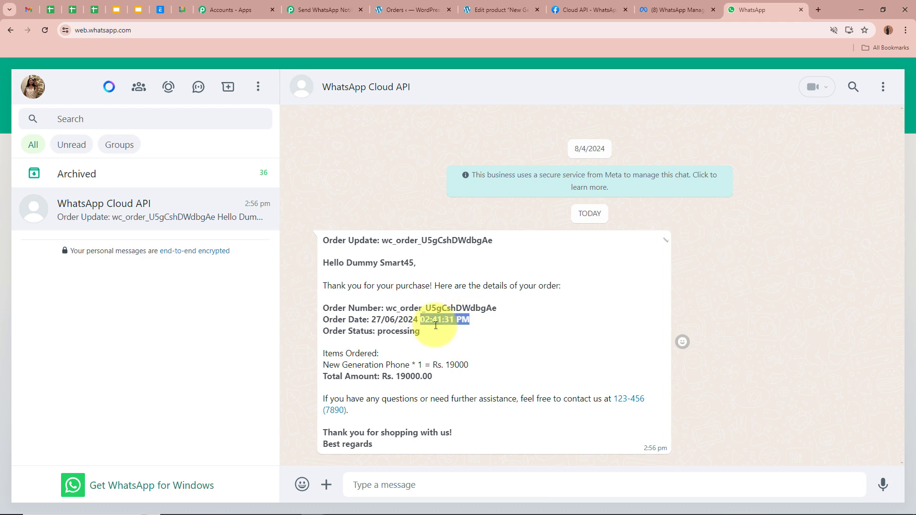
pyautogui.moveTo(323, 331); pyautogui.dragTo(420, 331)
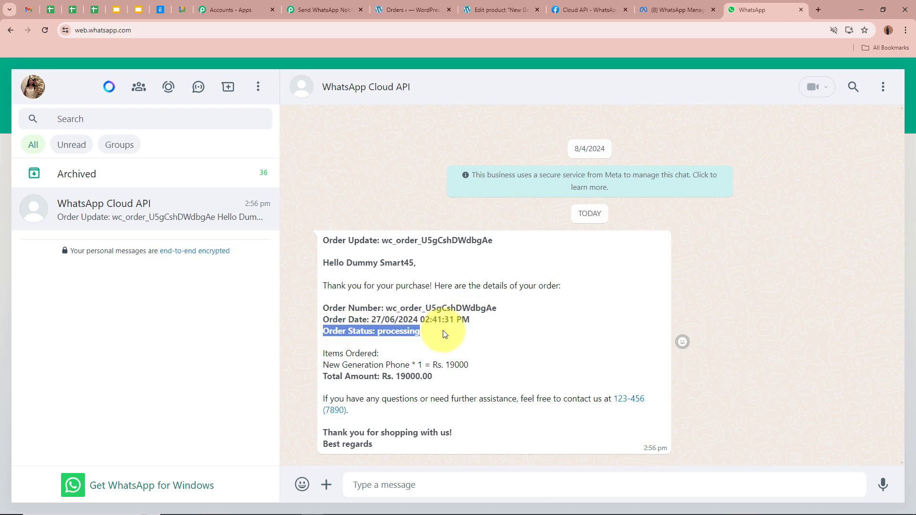
pyautogui.moveTo(324, 353); pyautogui.dragTo(395, 353)
pyautogui.click(323, 364)
pyautogui.moveTo(323, 366); pyautogui.dragTo(499, 370)
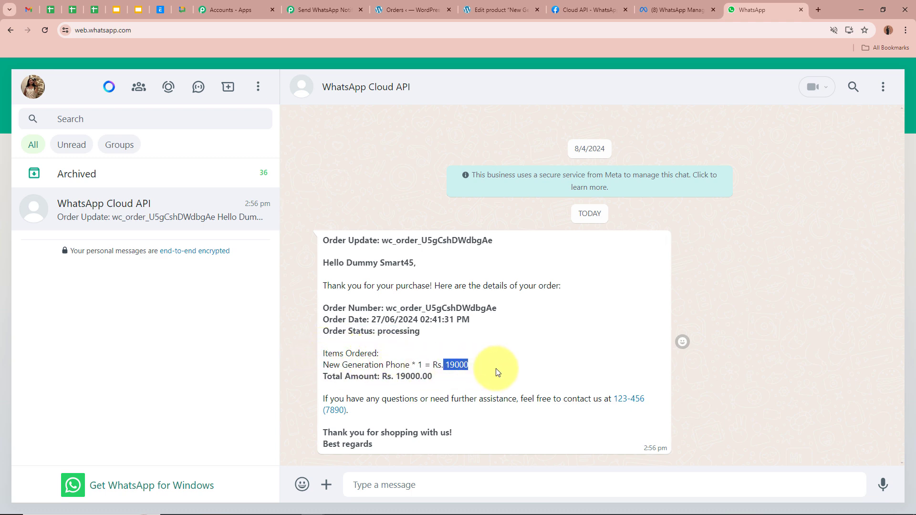
pyautogui.moveTo(321, 375); pyautogui.dragTo(471, 380)
pyautogui.click(471, 380)
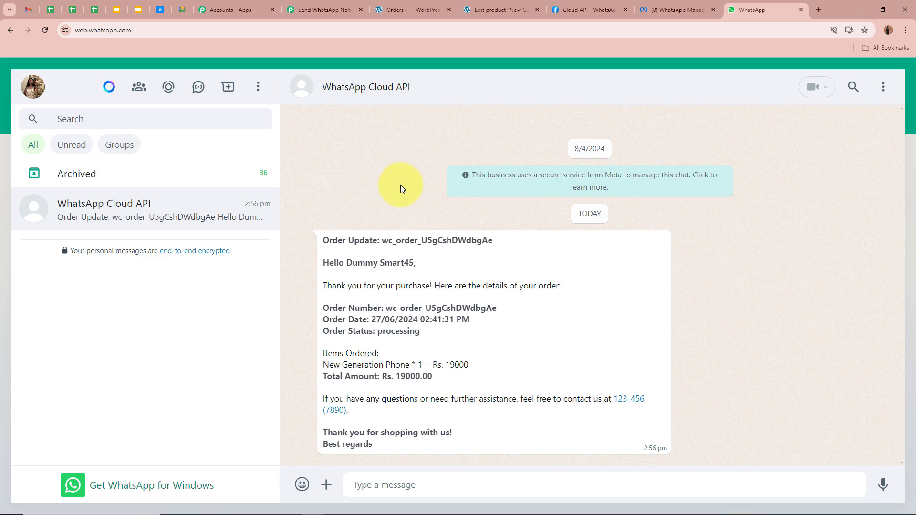
pyautogui.click(324, 9)
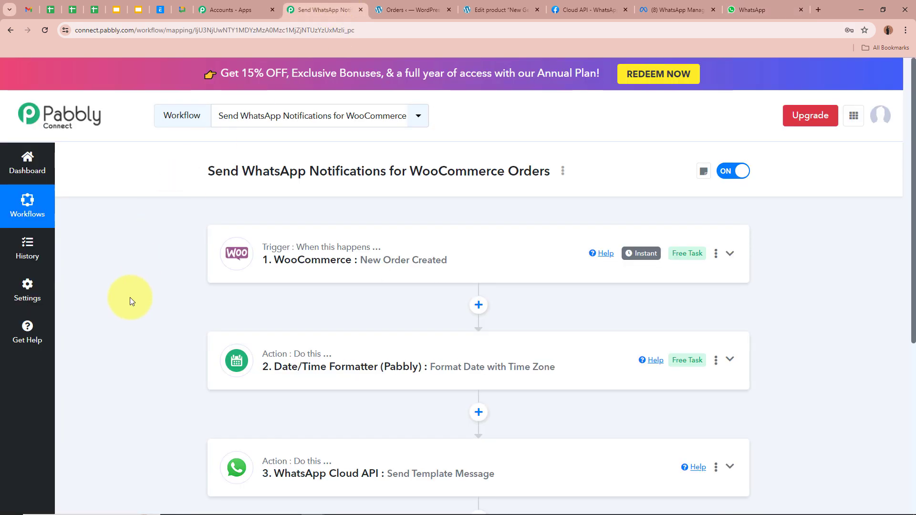